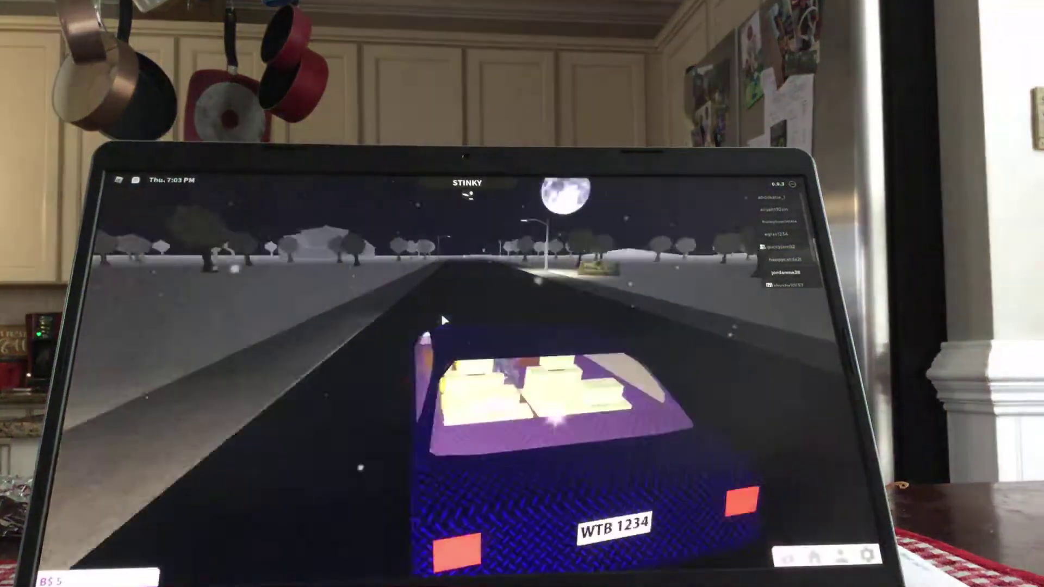
Step: Drive the purple car down the night road toward the sign and out across the snowy field
key(w)
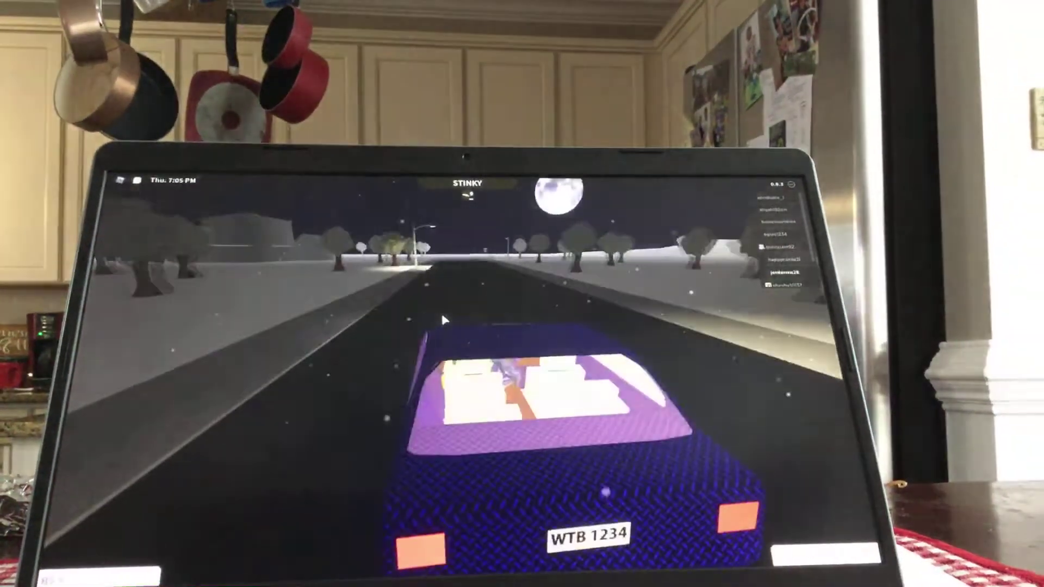
key(w)
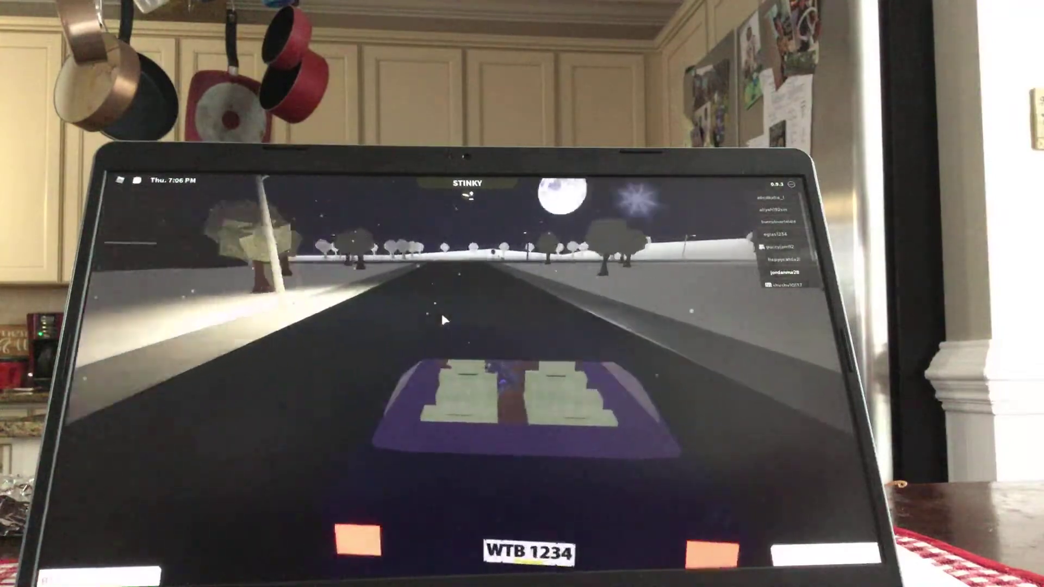
key(w)
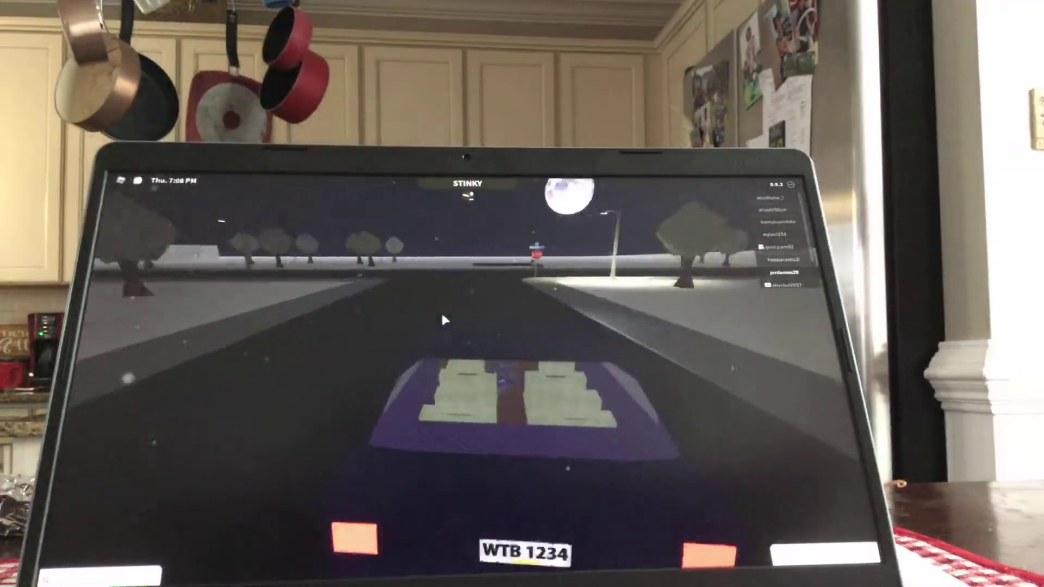
key(d)
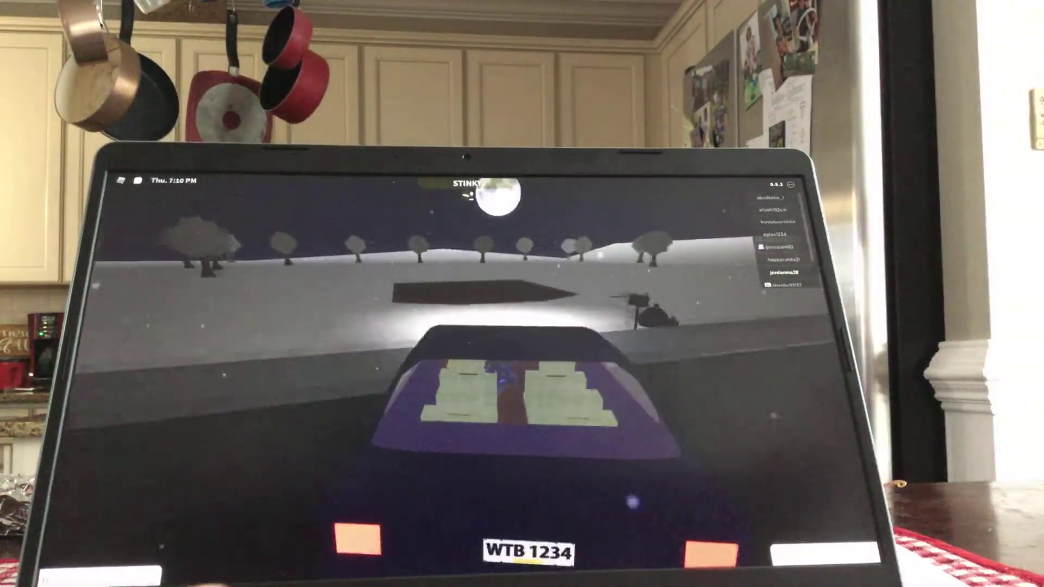
key(a)
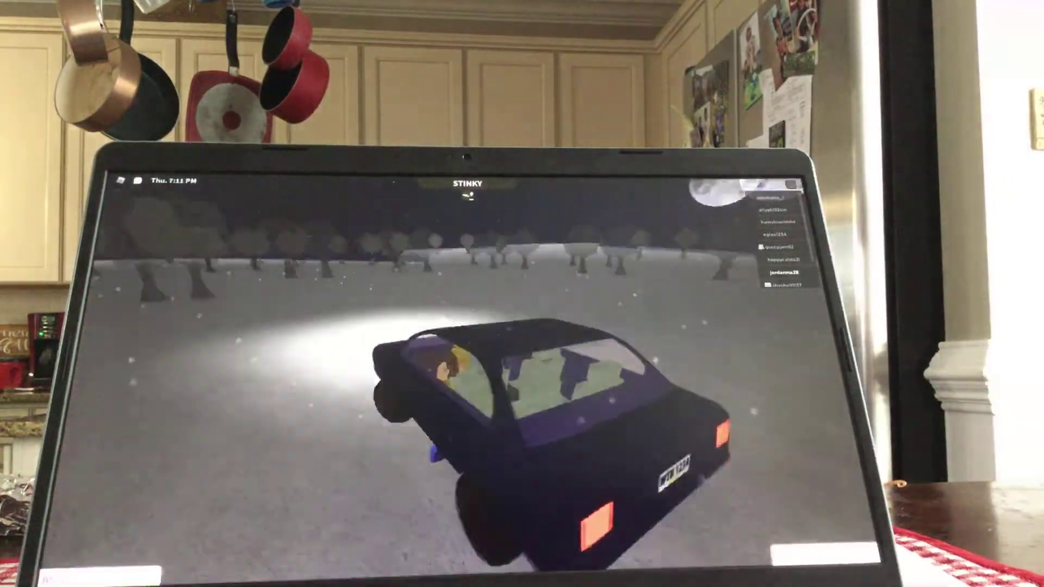
key(w)
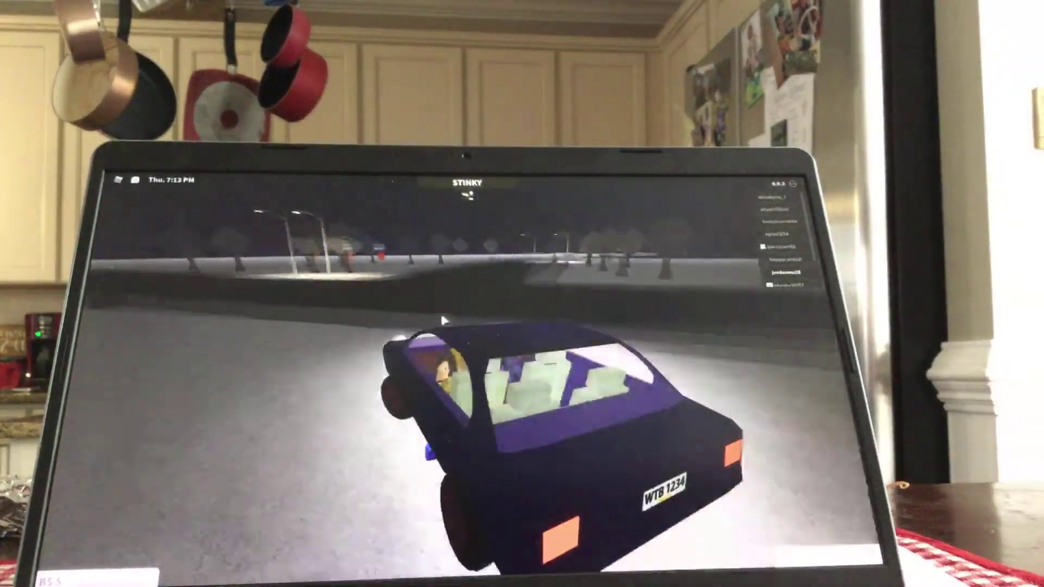
key(a)
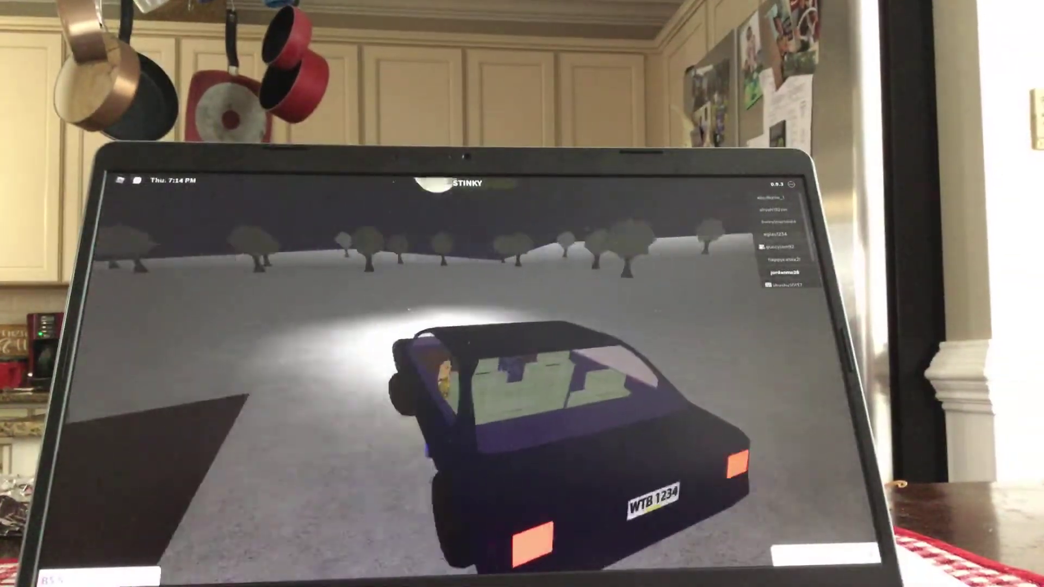
key(w)
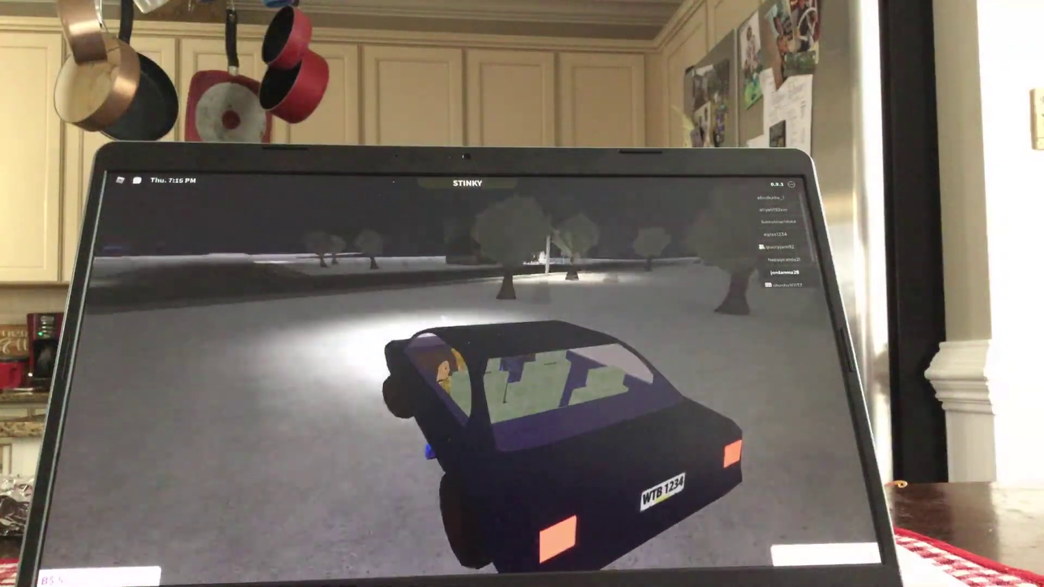
key(a)
key(a)
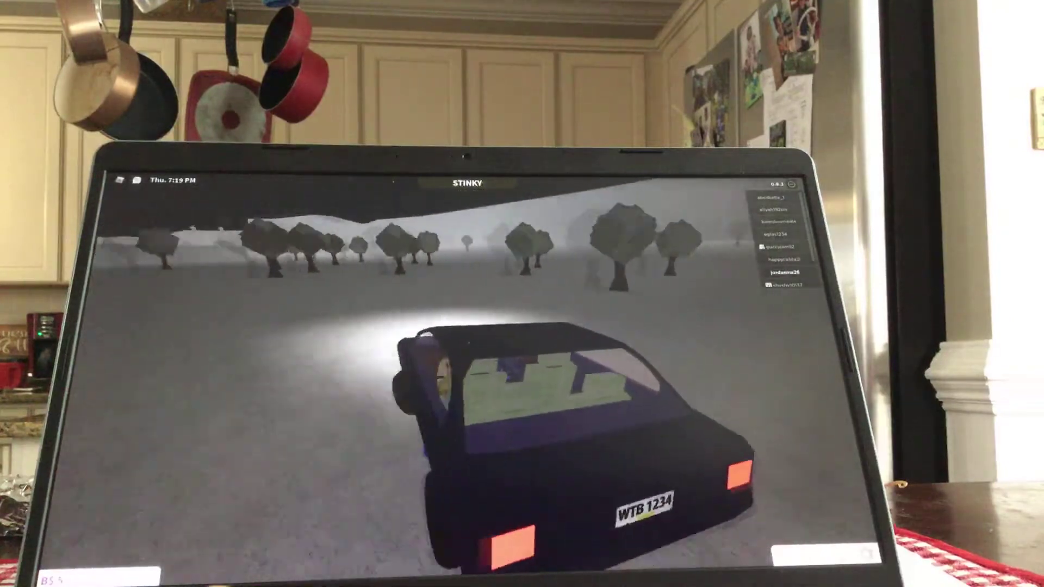
Step: Swing back through the trees onto the road and stop at the roadside by the streetlight
key(a)
key(a)
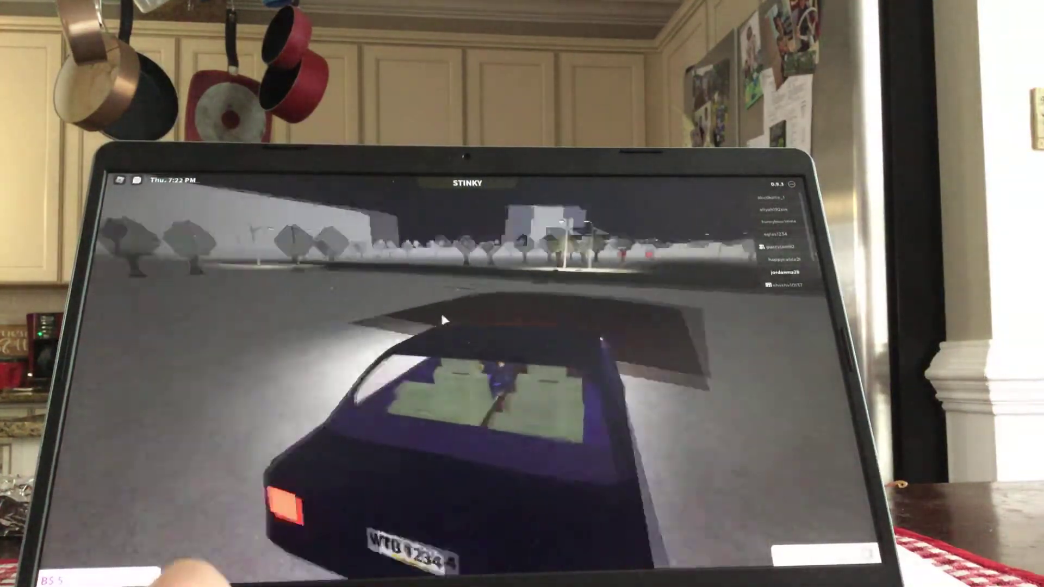
key(d)
key(a)
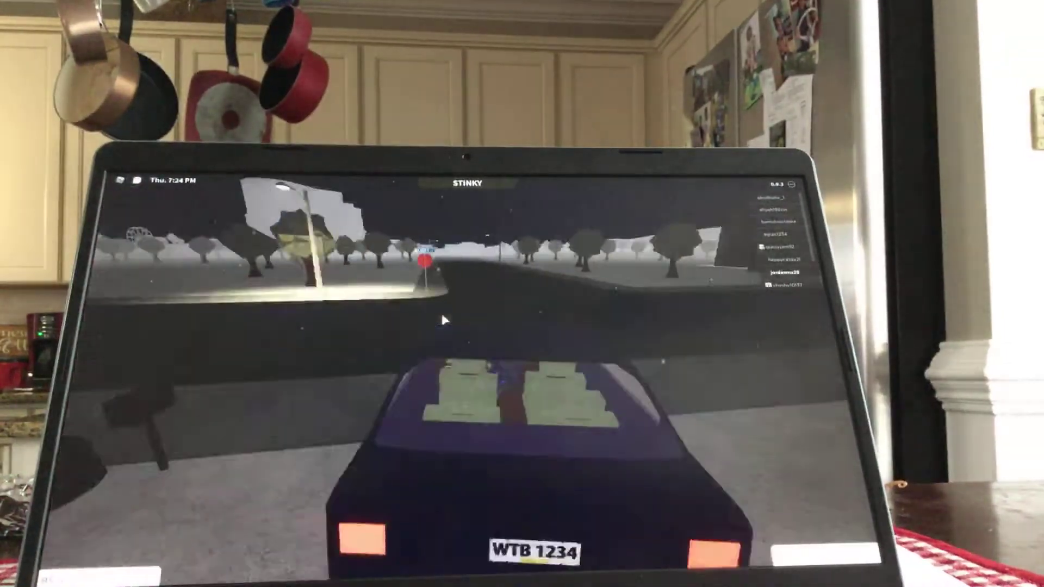
key(d)
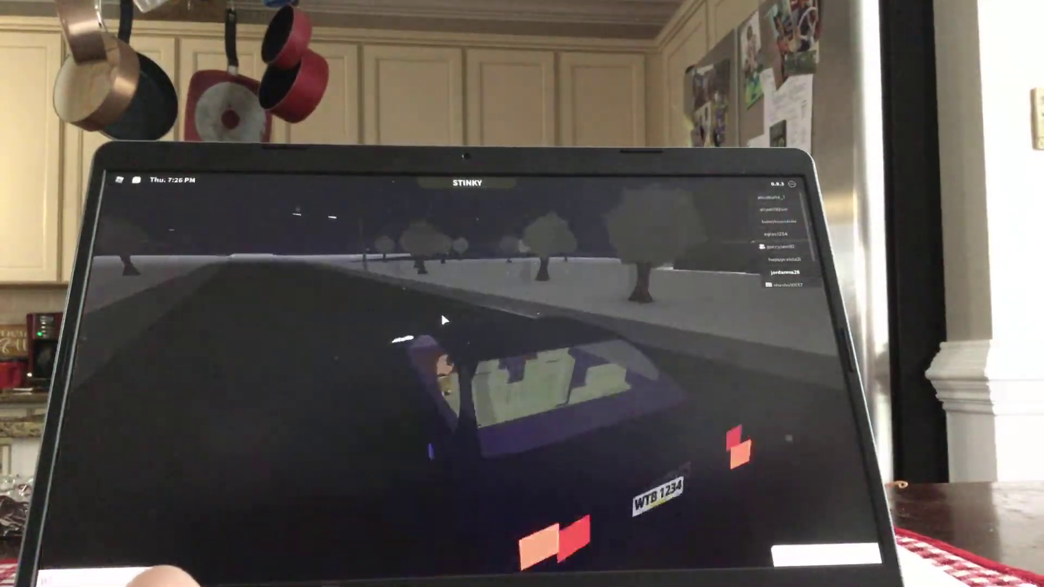
key(a)
key(d)
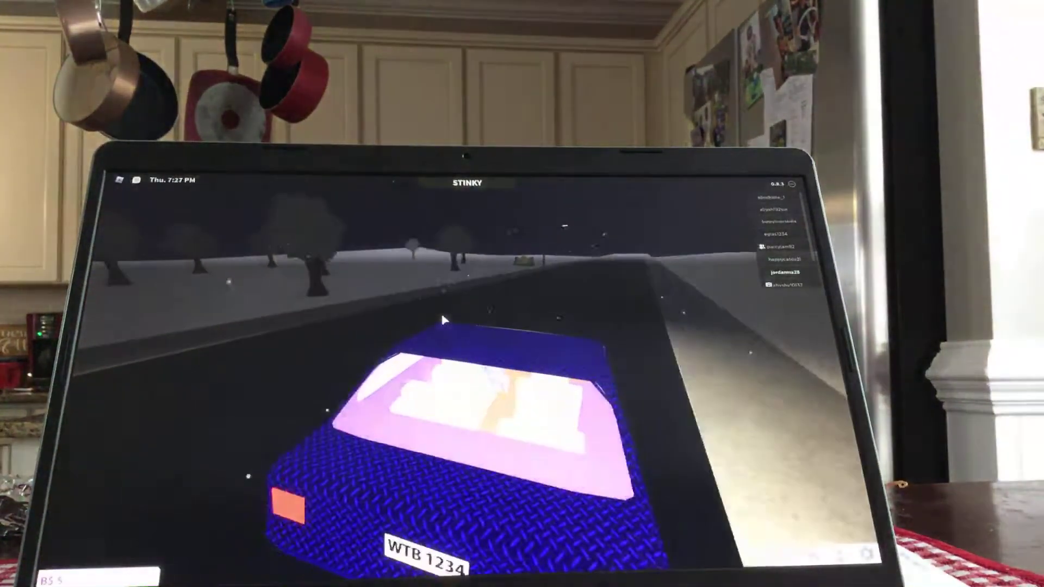
key(a)
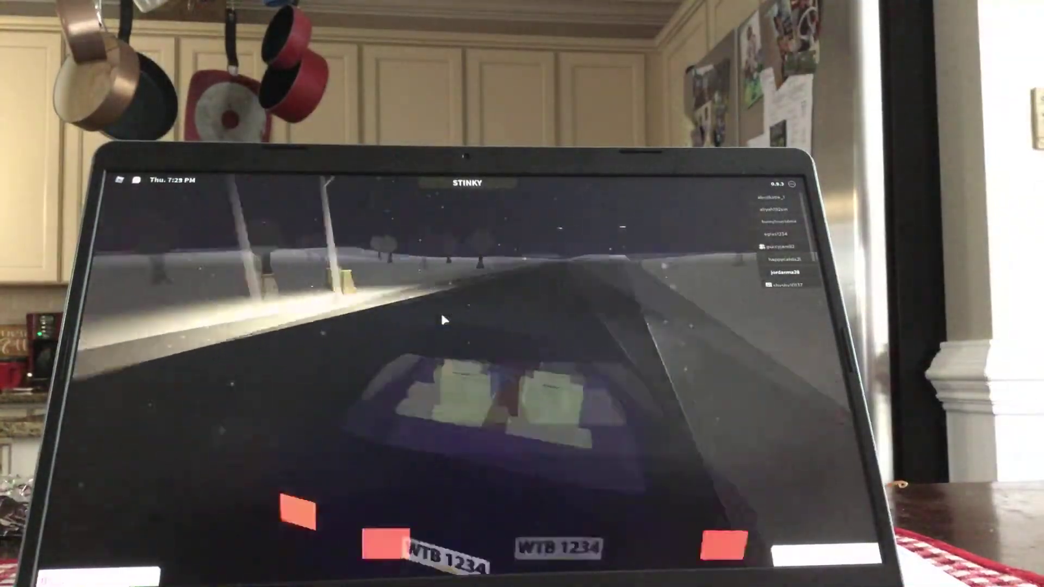
key(a)
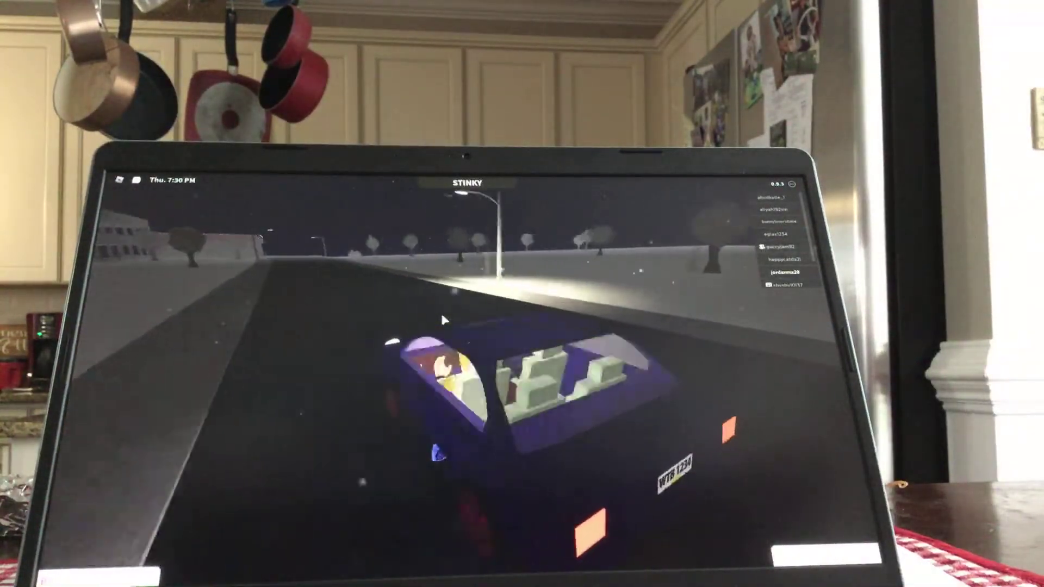
key(d)
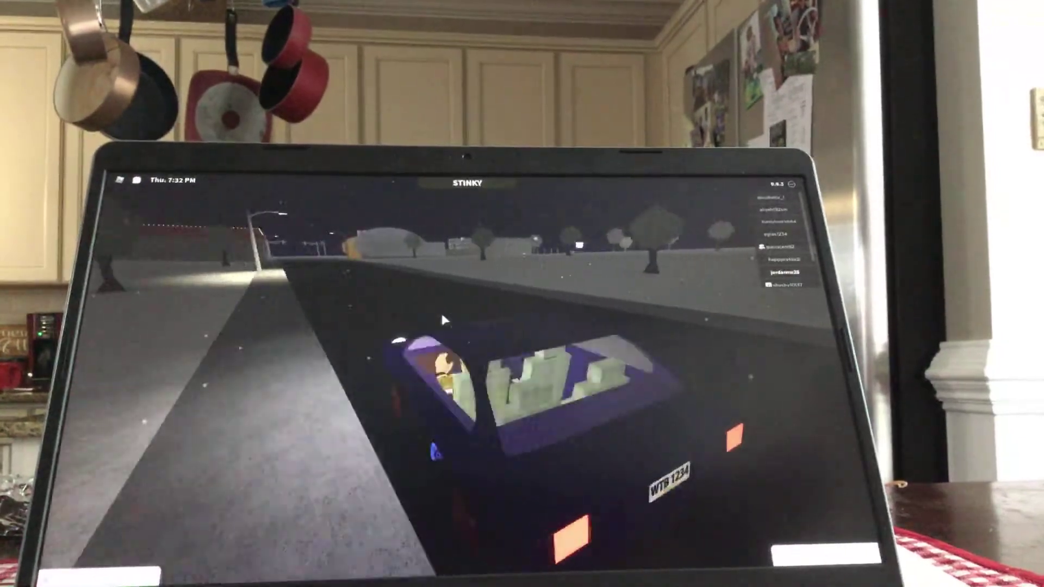
key(a)
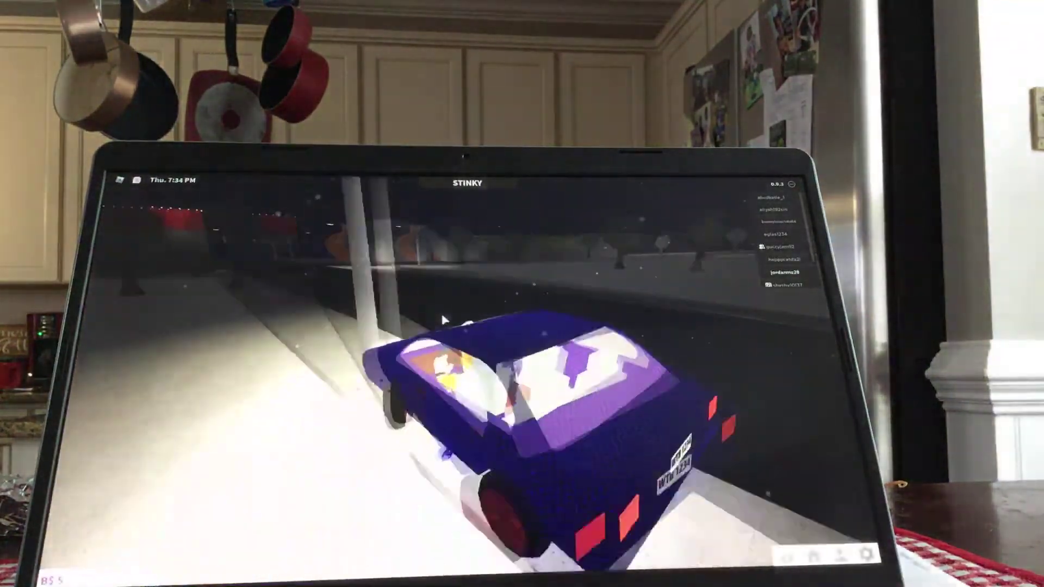
key(w)
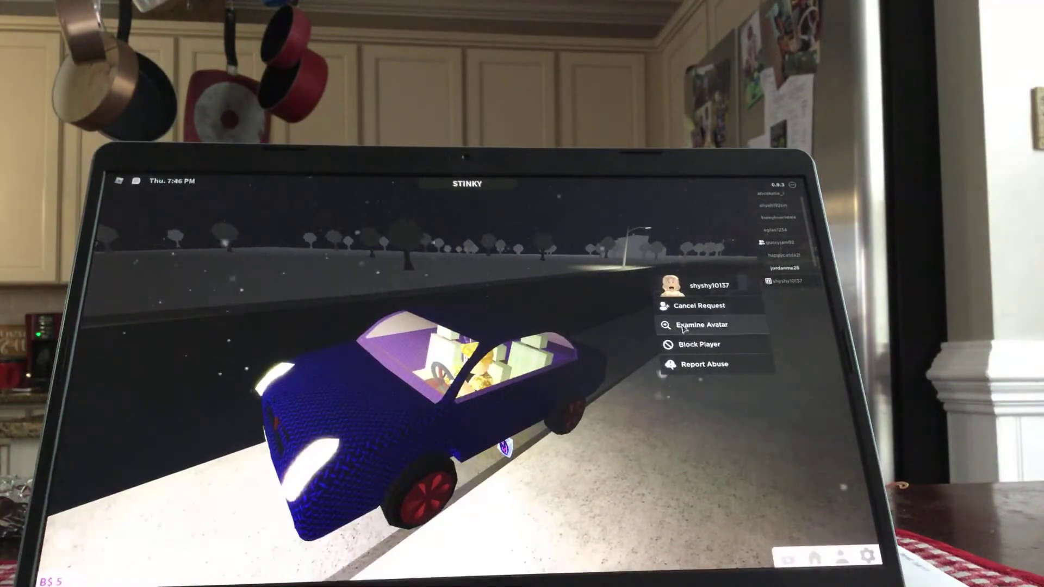
Step: Examine the friended player's avatar items, then close the avatar panel
click(685, 326)
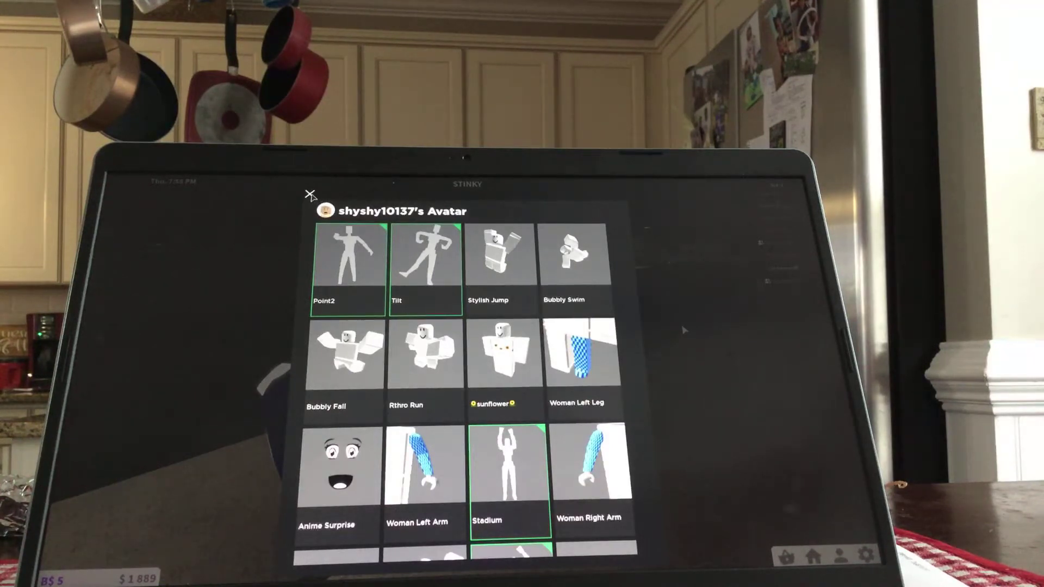
click(310, 195)
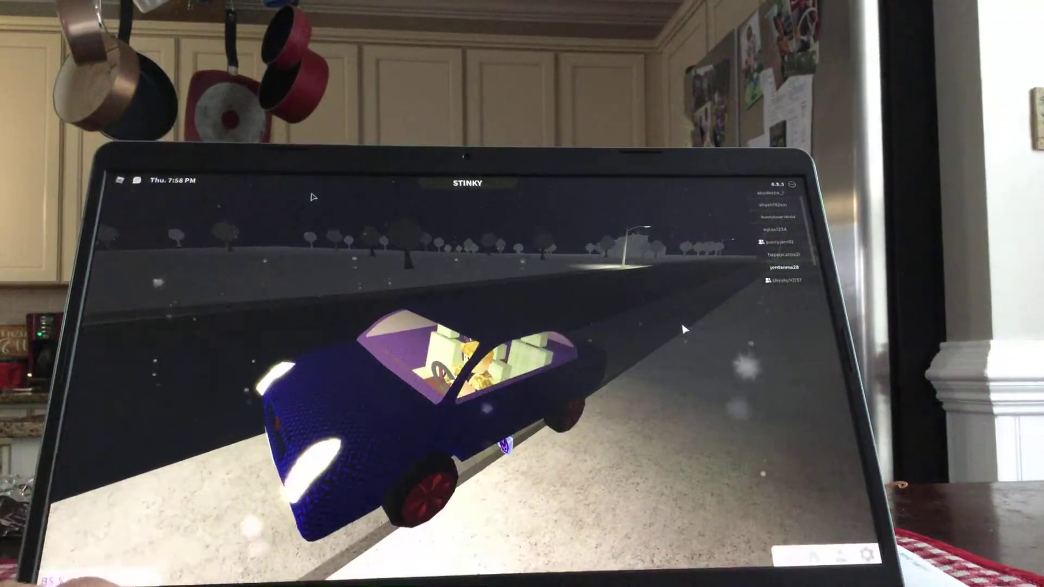
key(w)
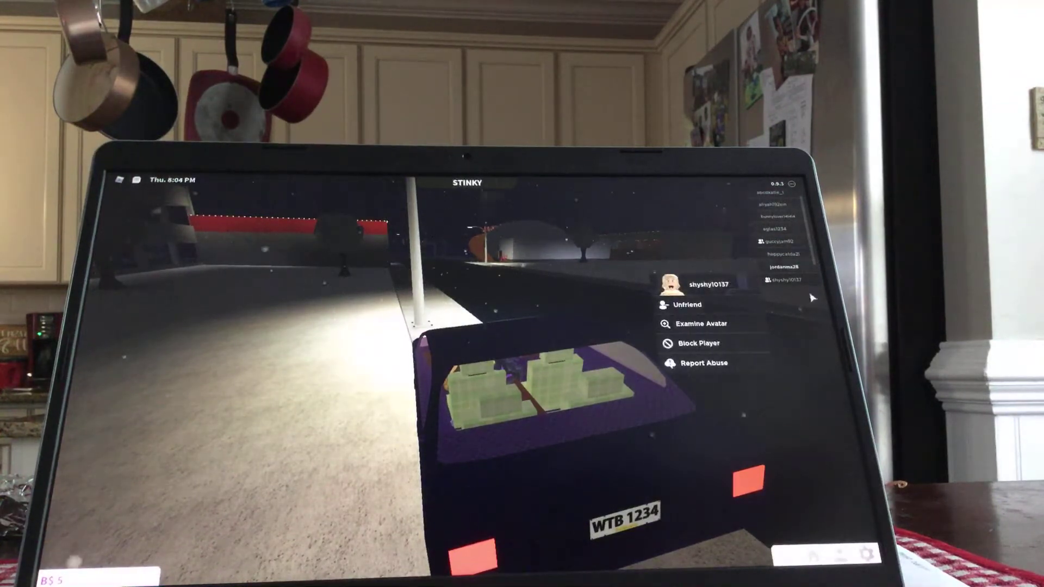
Step: Drive the car down the road, past the lit building and along the dark street
key(d)
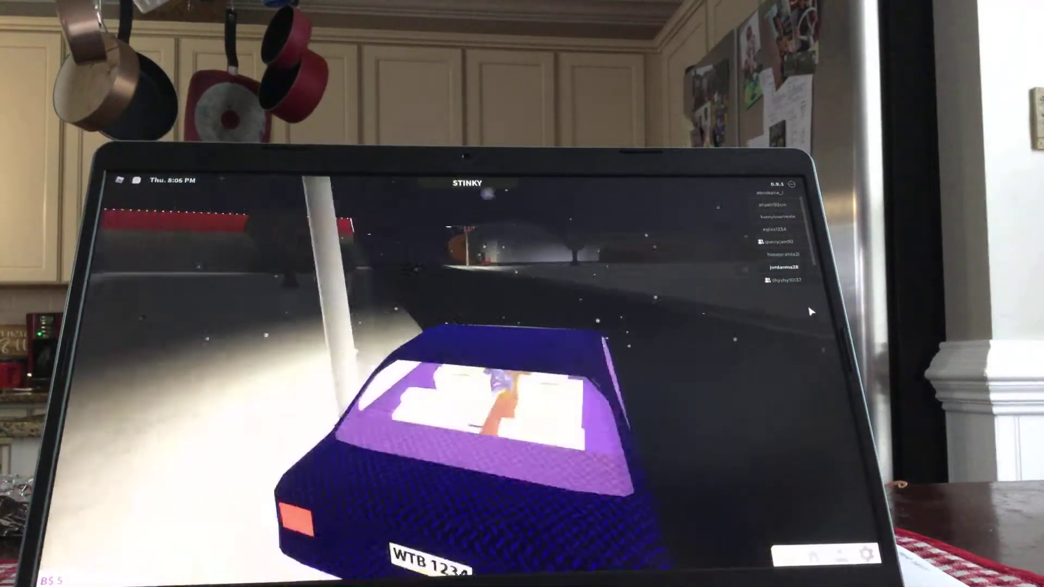
key(w)
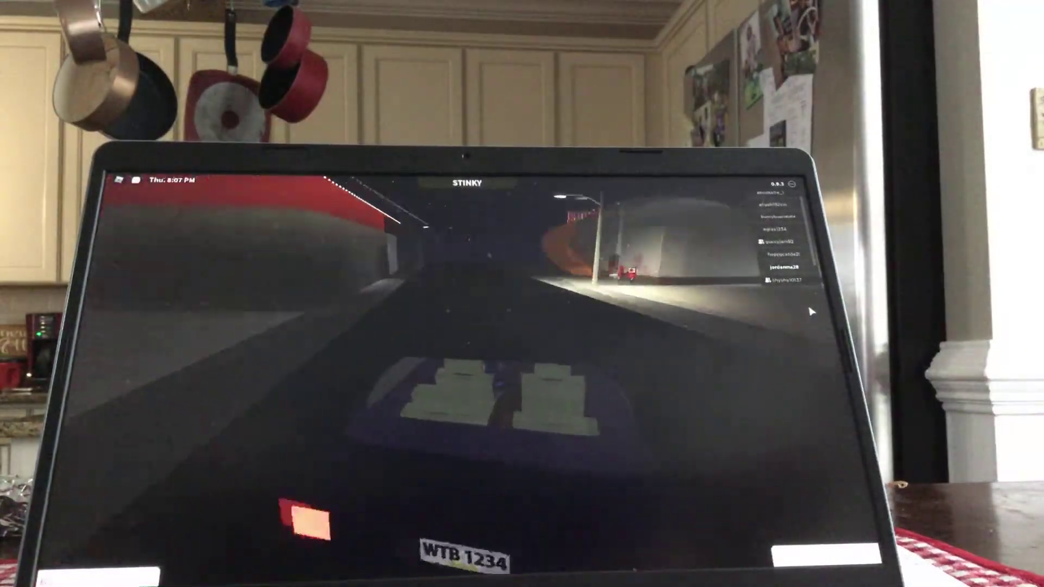
key(w)
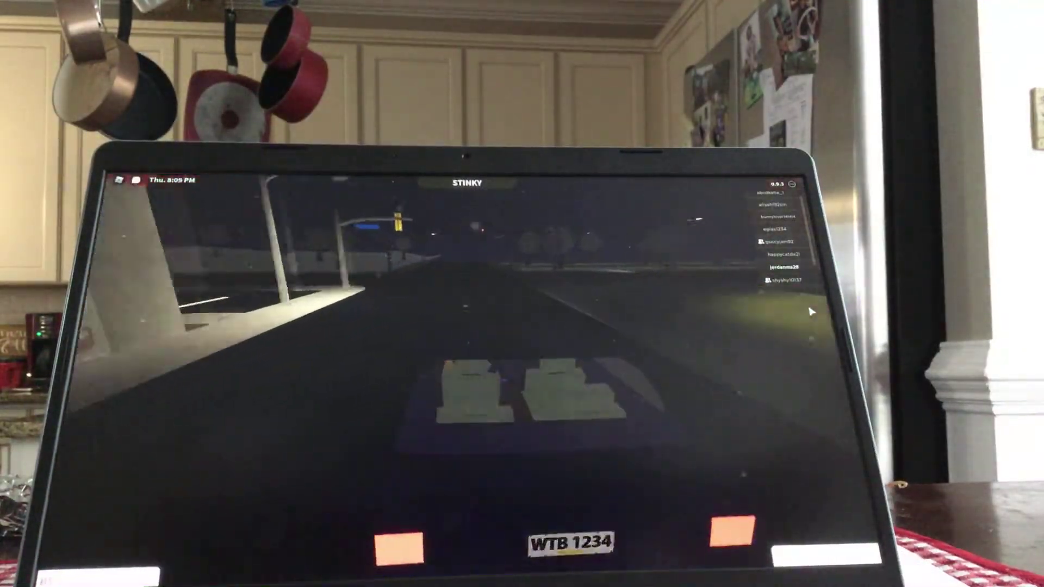
key(w)
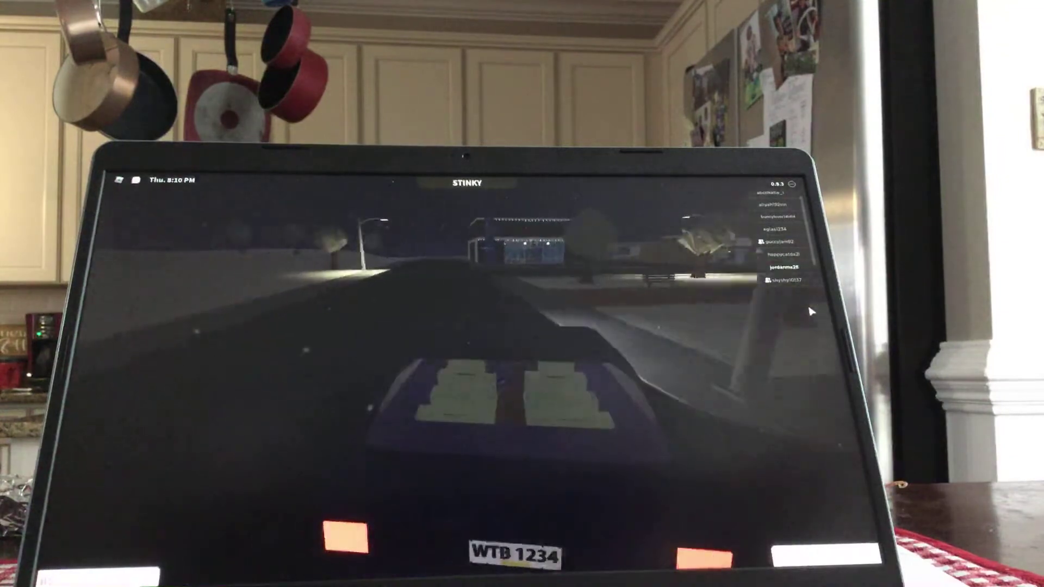
key(a)
key(w)
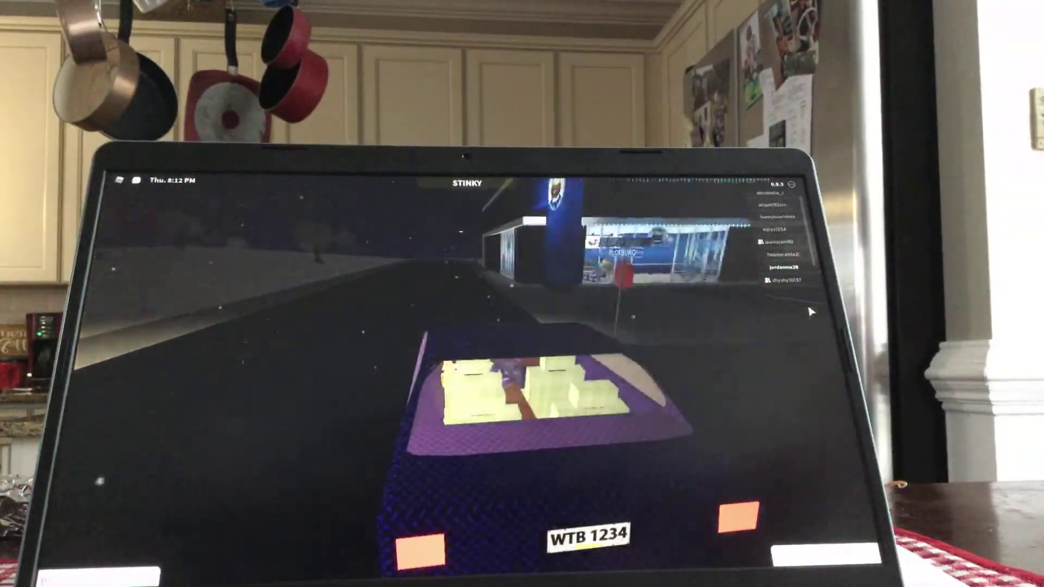
key(w)
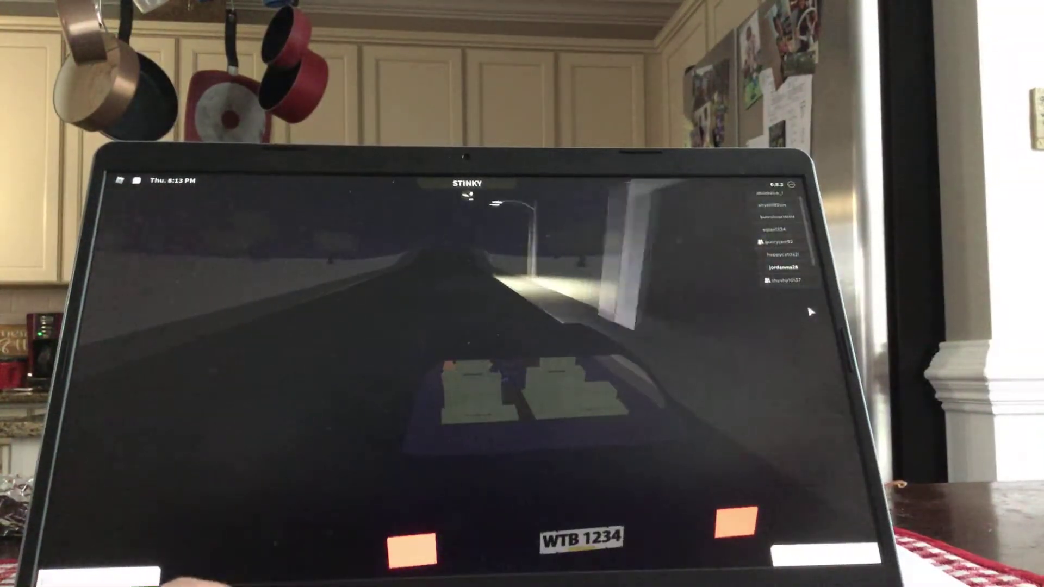
key(w)
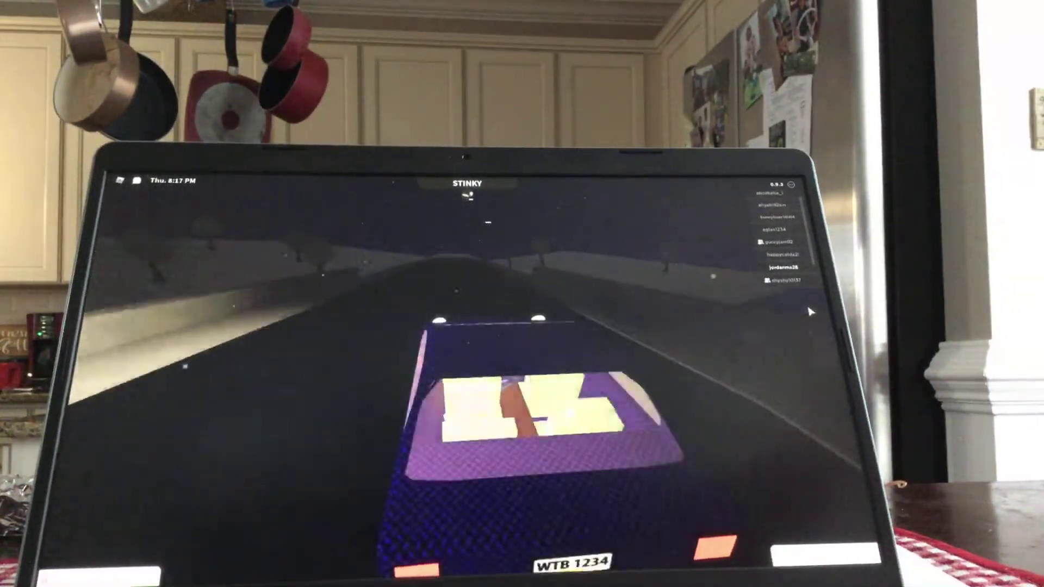
key(w)
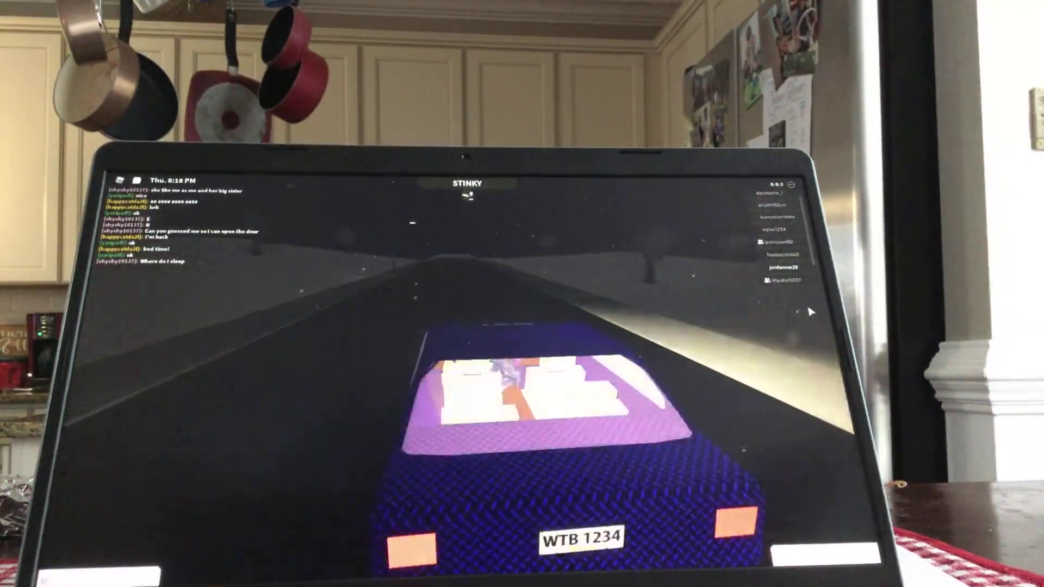
key(w)
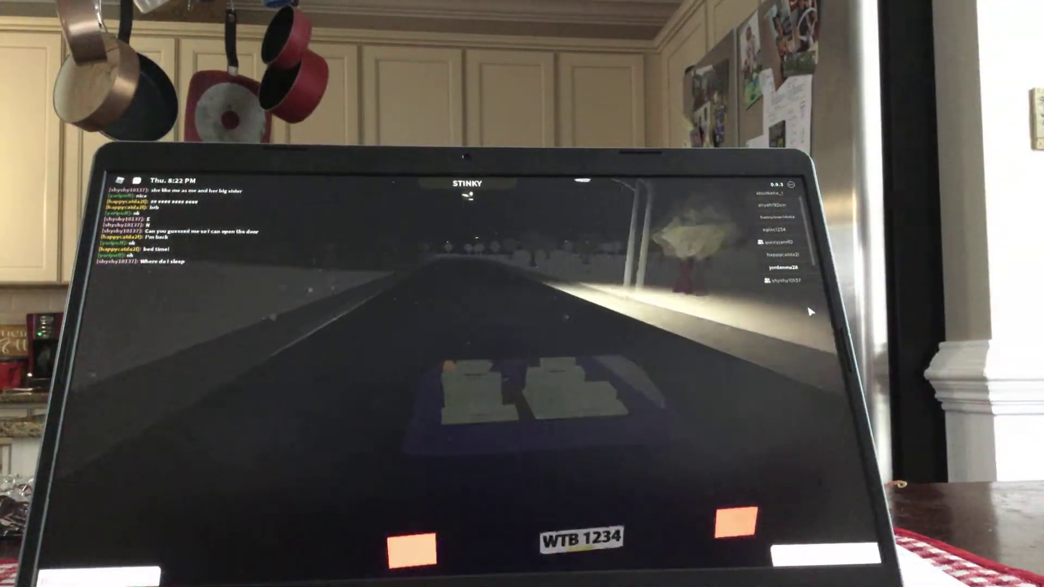
key(w)
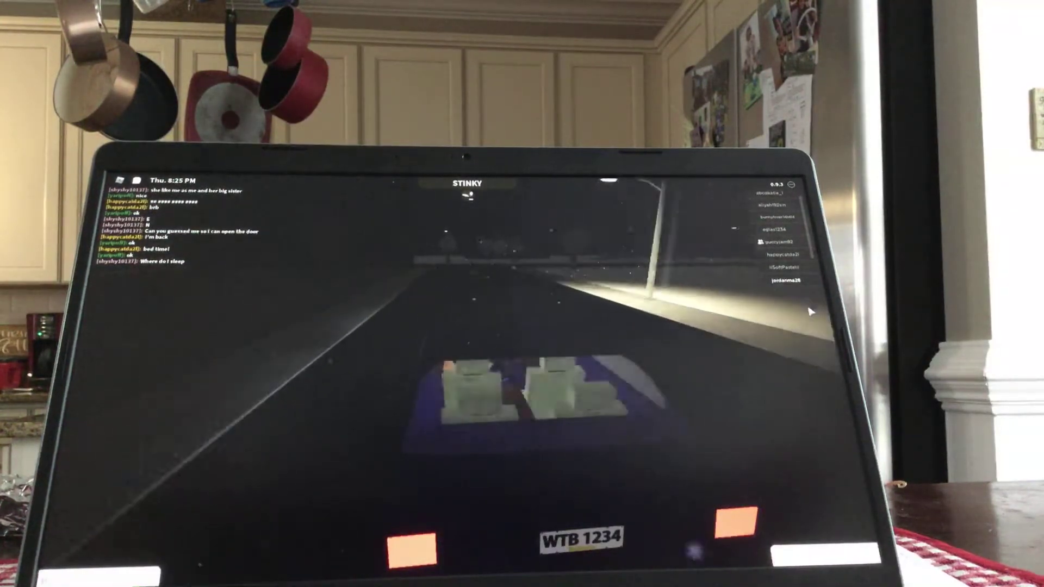
key(a)
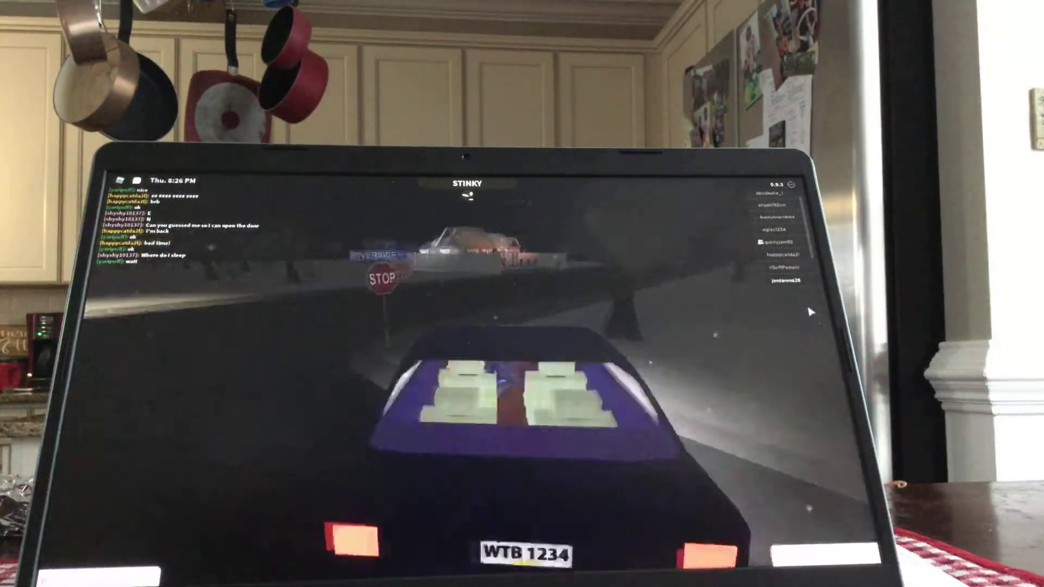
key(a)
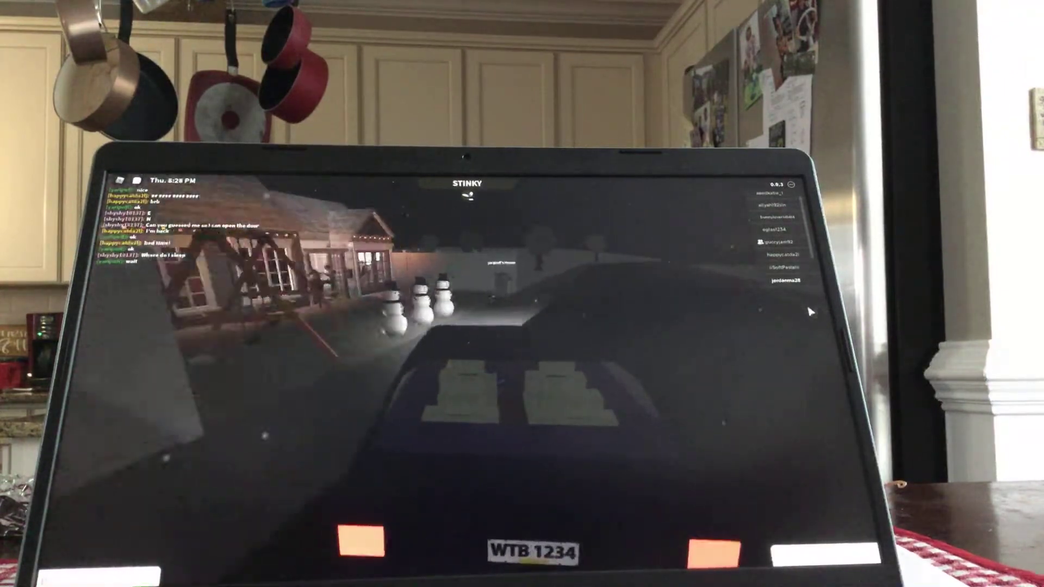
key(d)
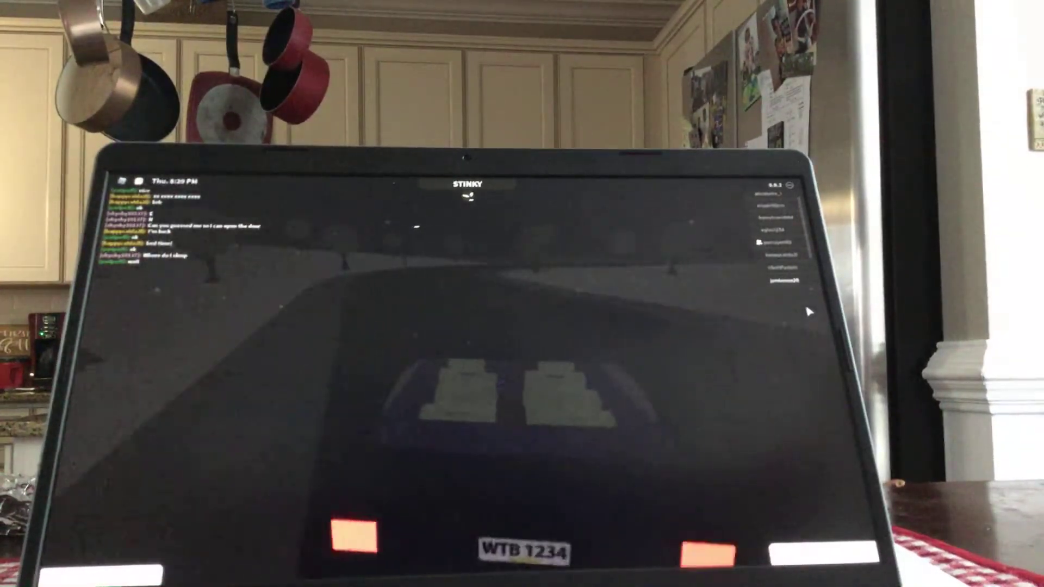
key(d)
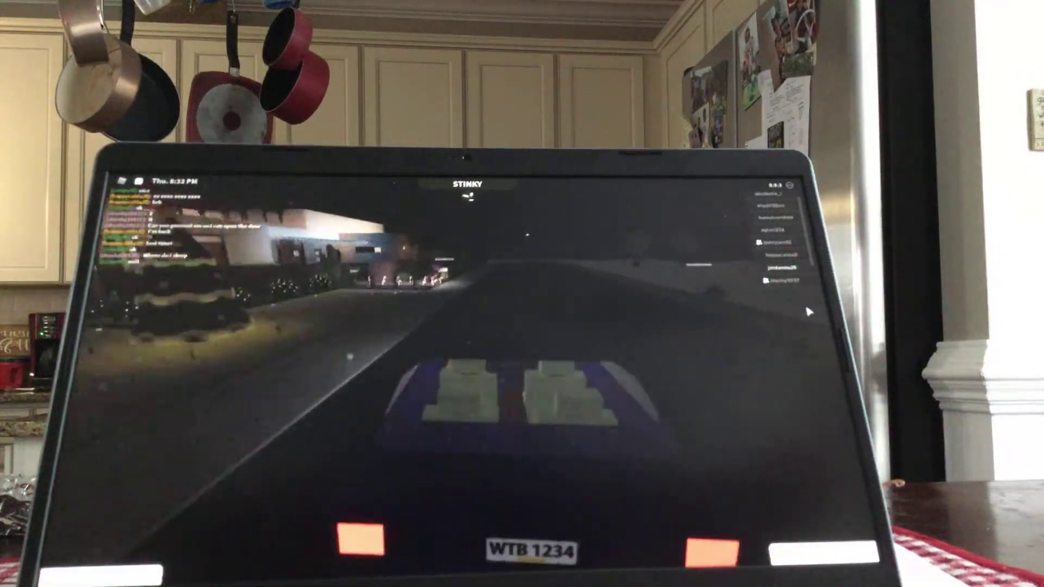
key(d)
key(w)
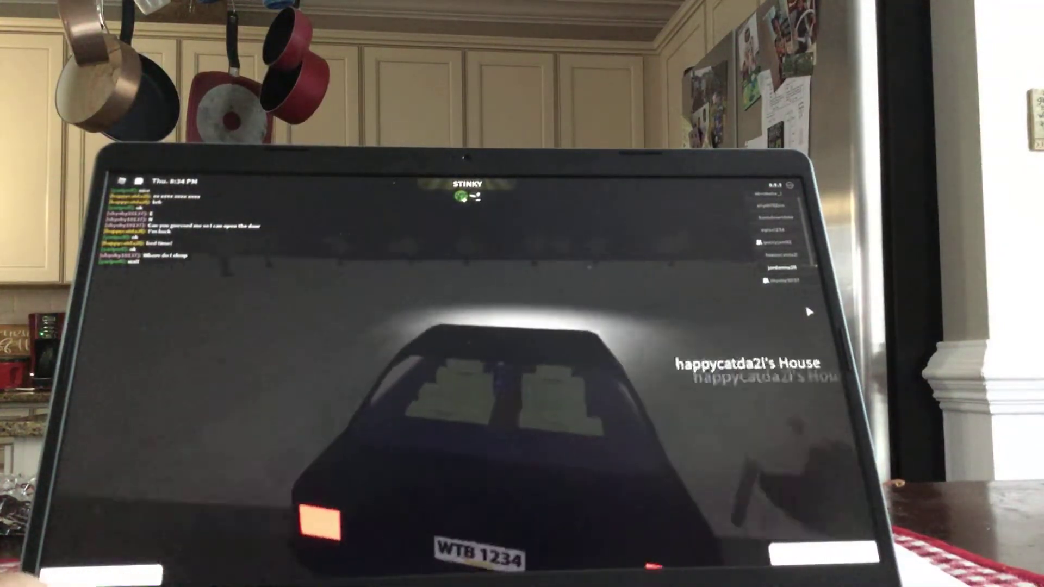
key(a)
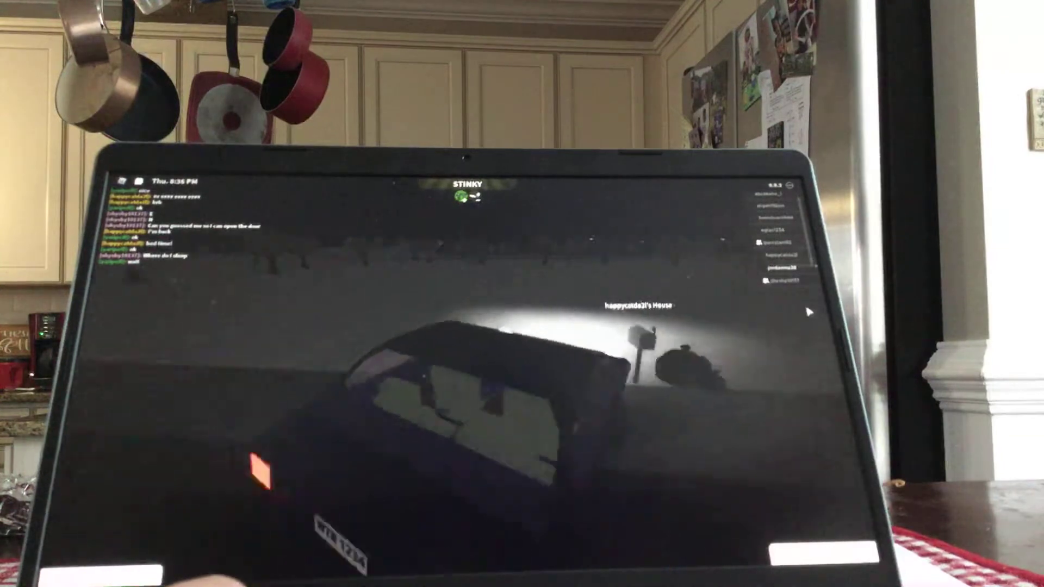
key(d)
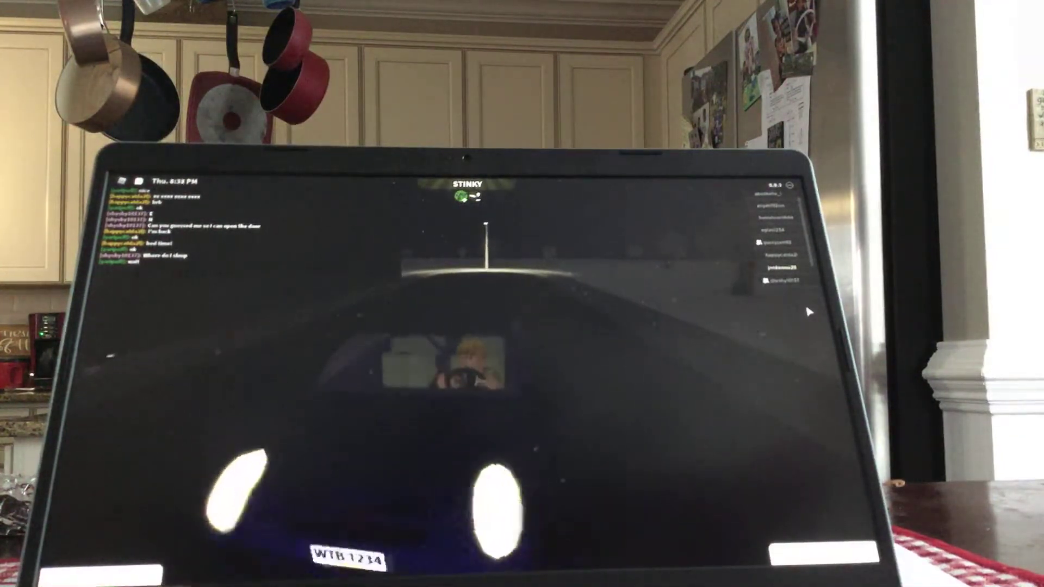
key(a)
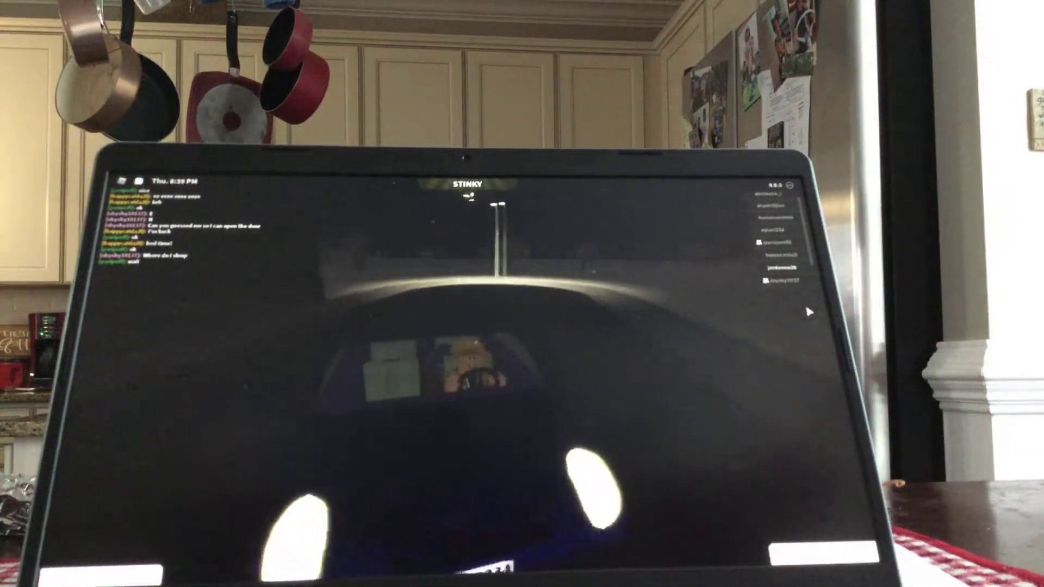
key(d)
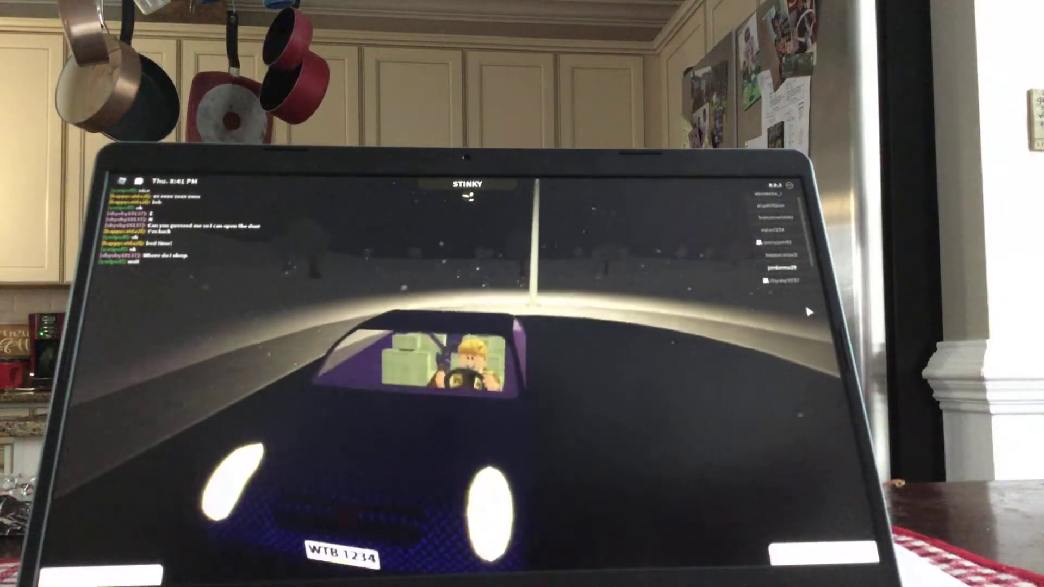
key(a)
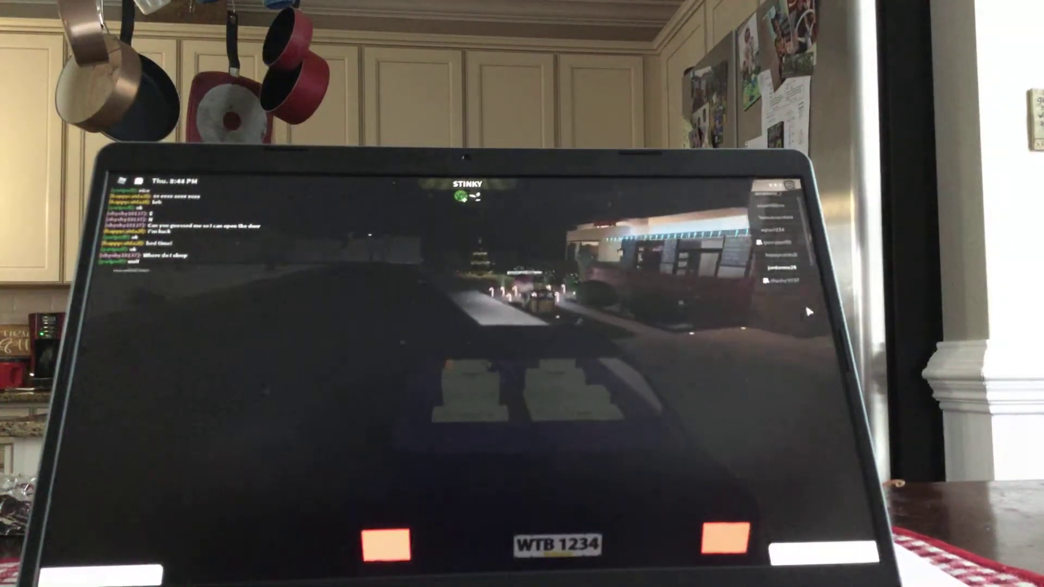
Step: Drive along the street and park facing the road beside the players' house
key(a)
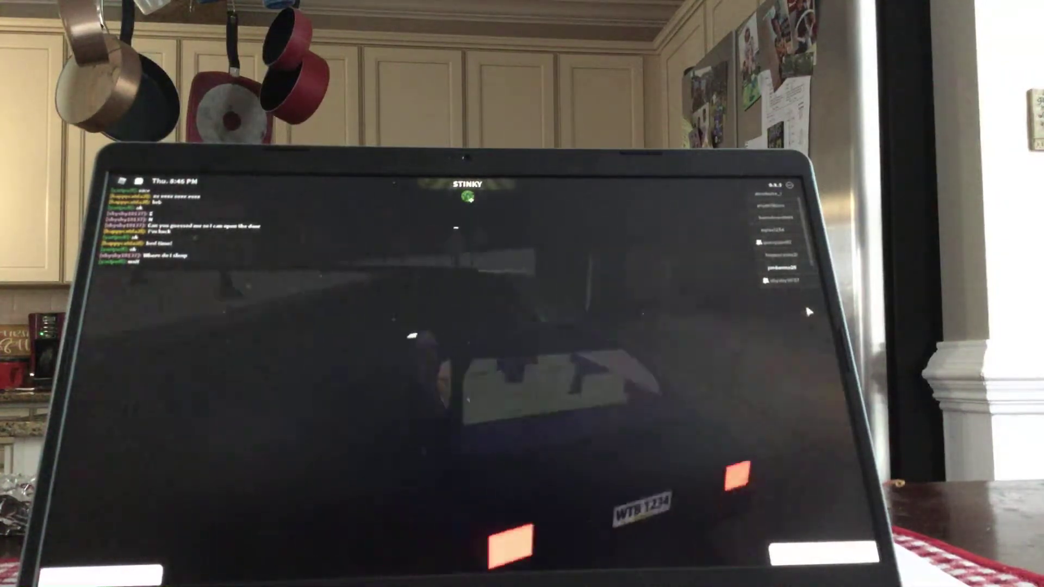
key(d)
key(a)
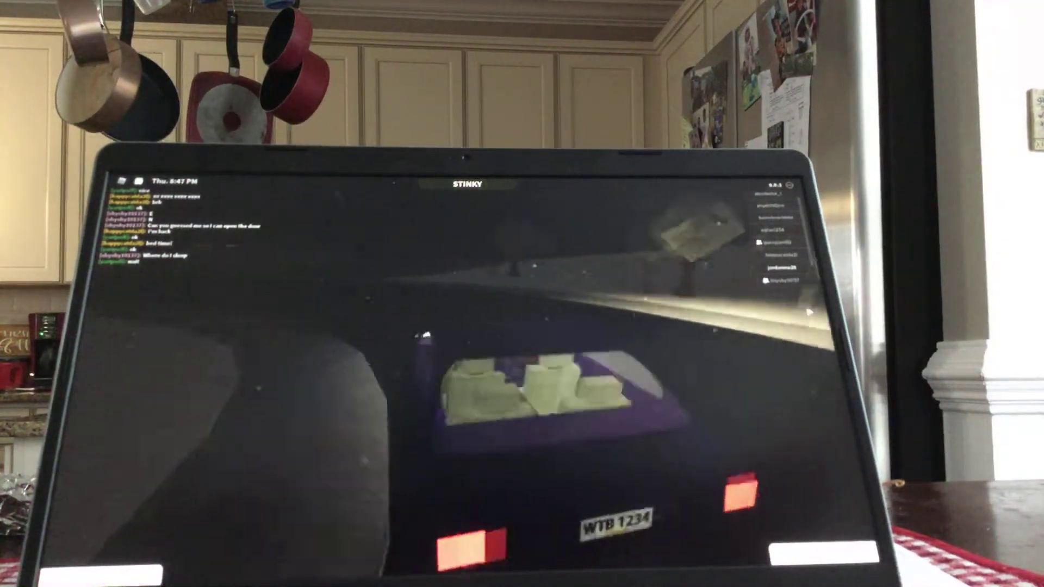
key(d)
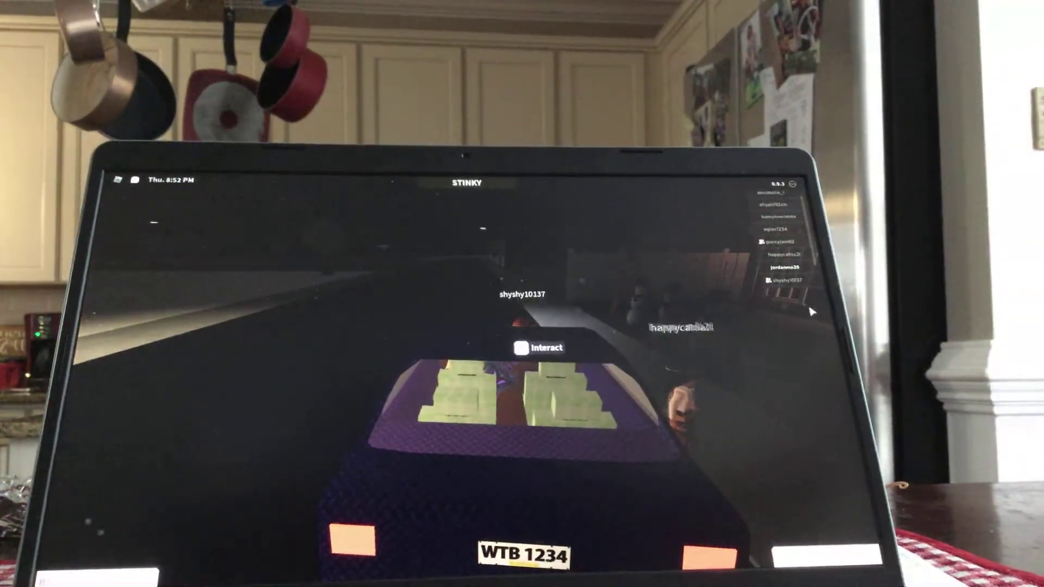
key(a)
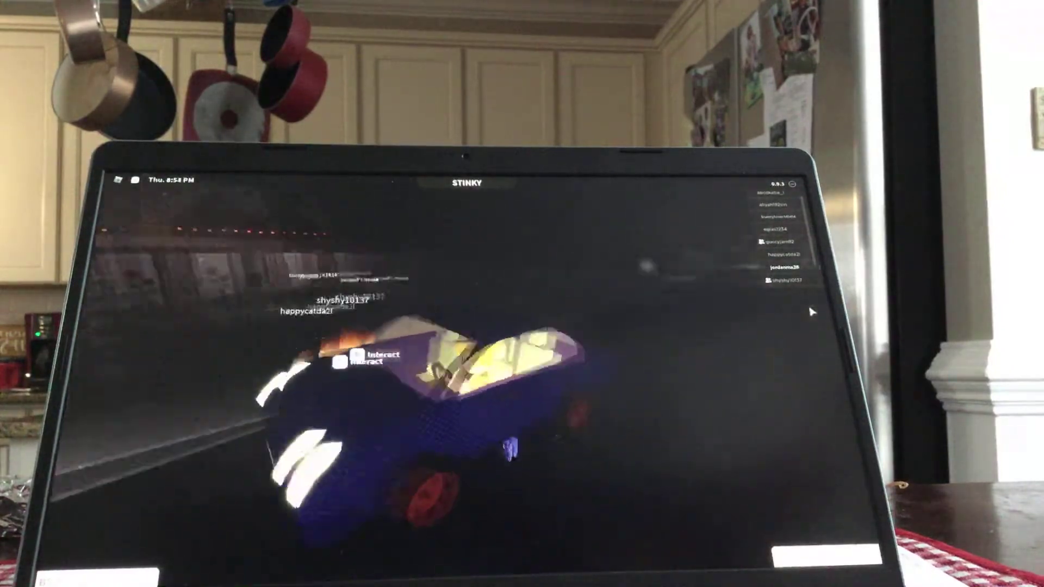
key(a)
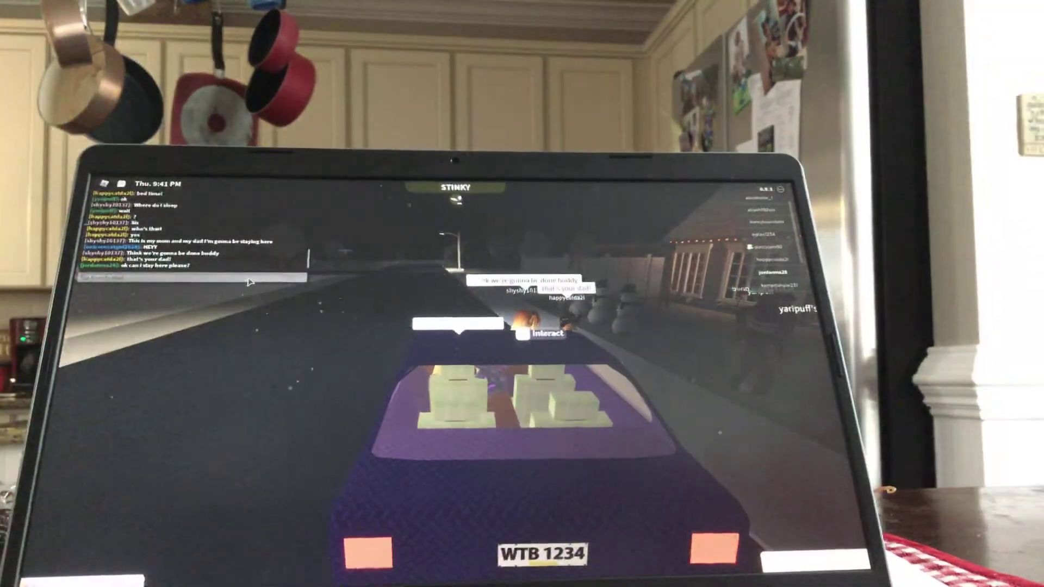
Step: Step out beside the players holding the sword, look around, then get back in the car
key(space)
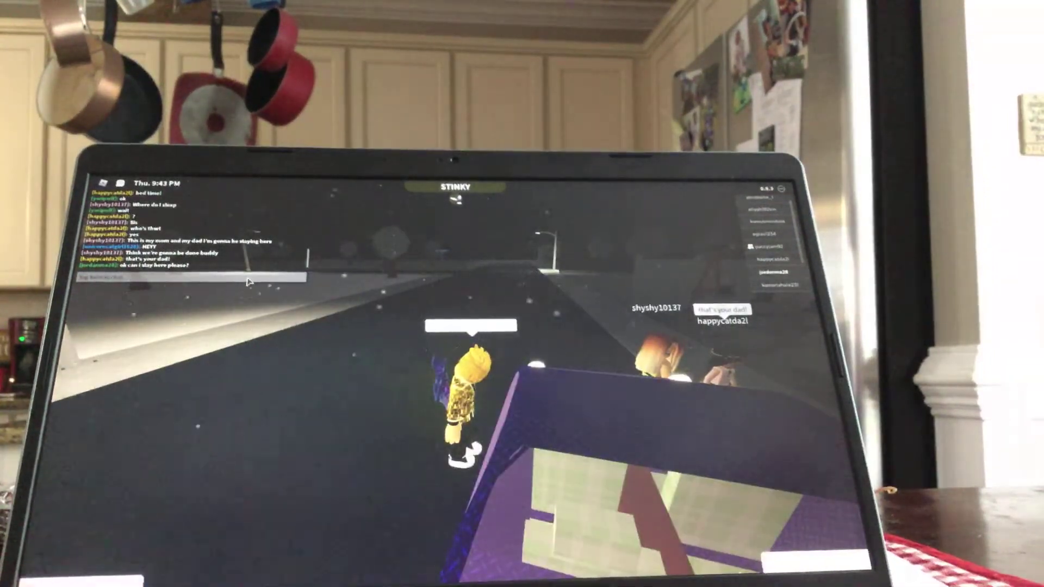
key(1)
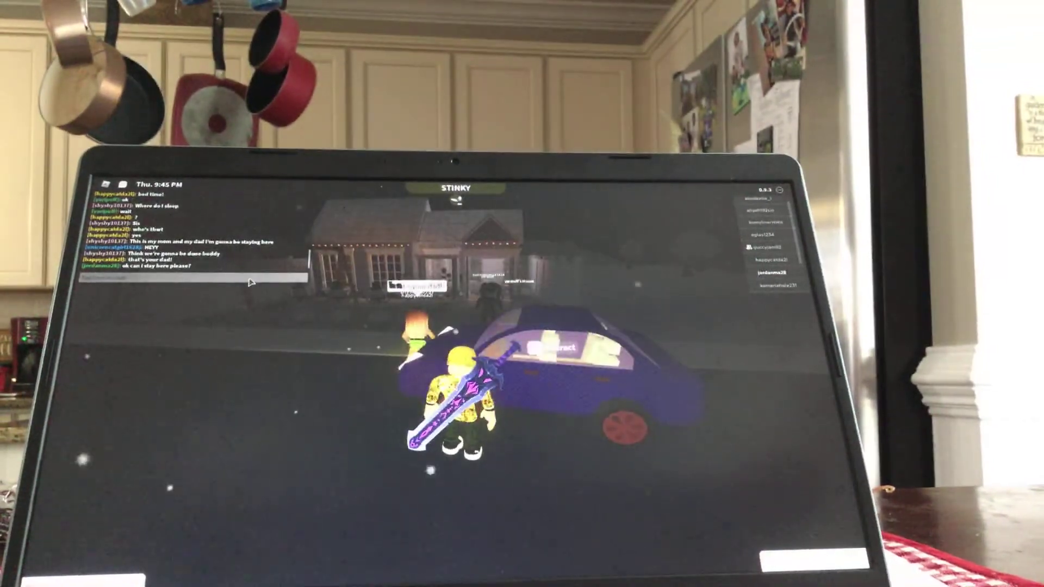
key(Left)
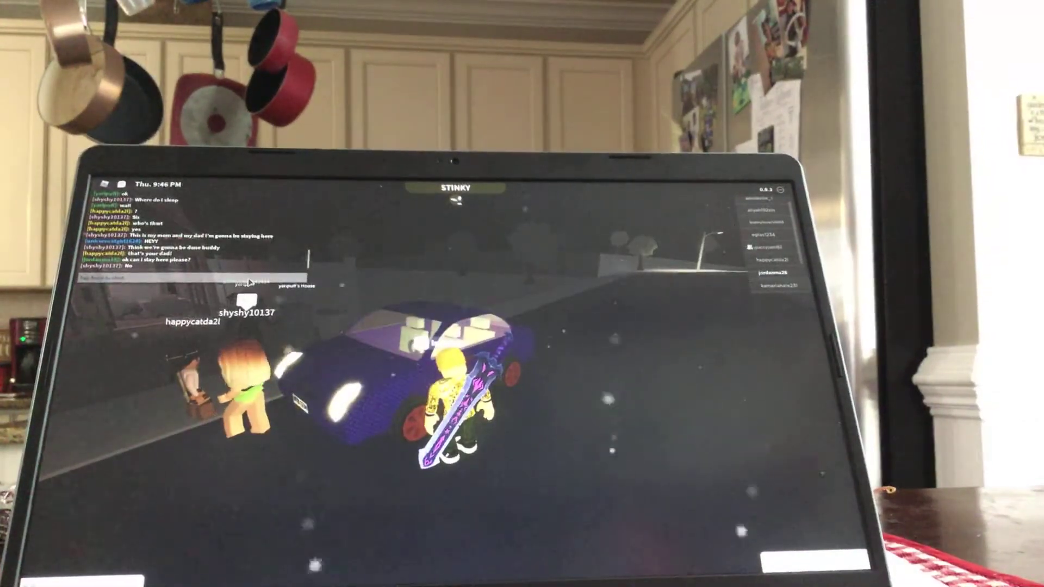
key(Left)
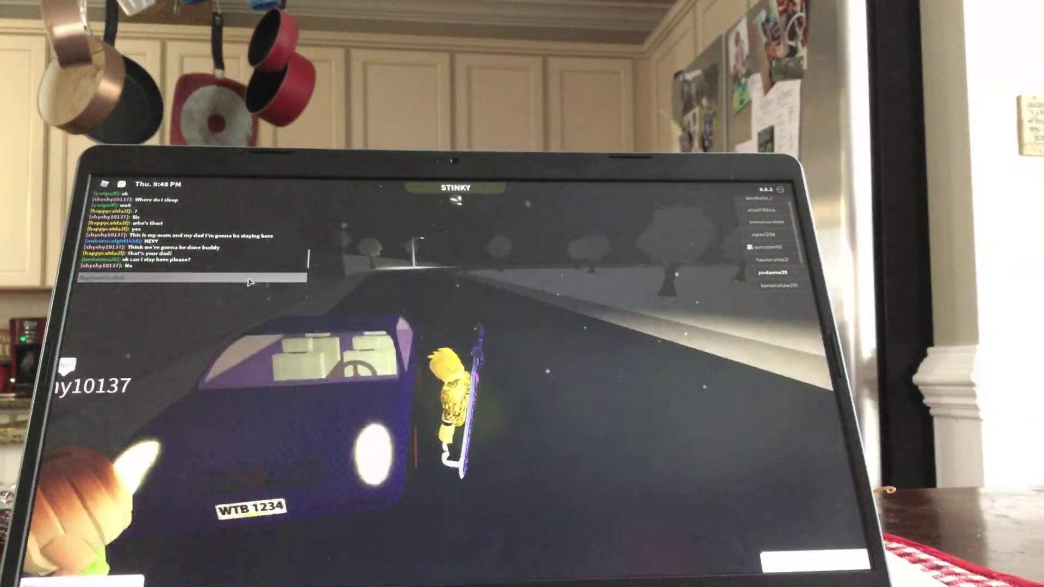
key(Right)
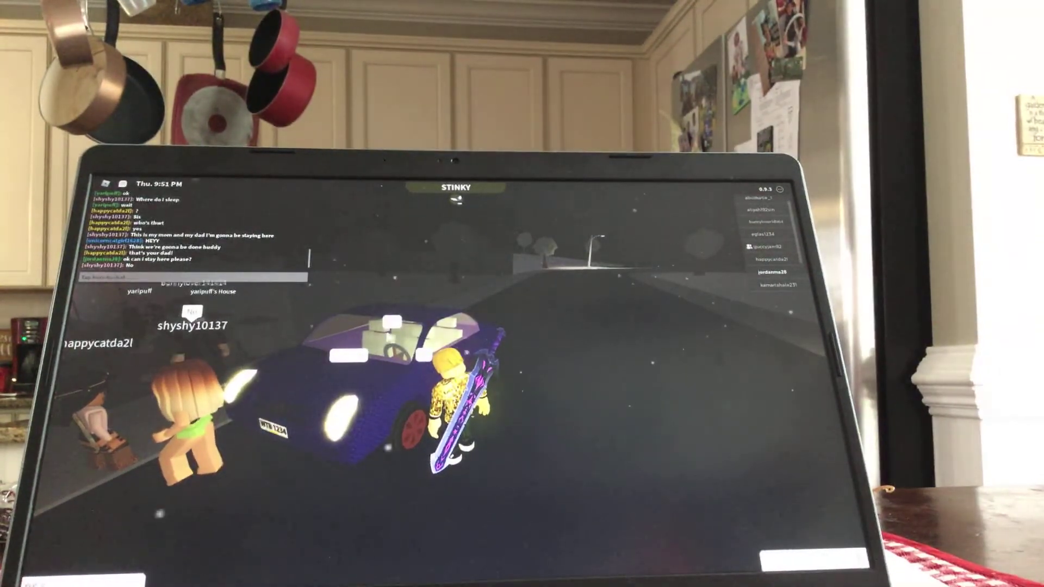
click(391, 321)
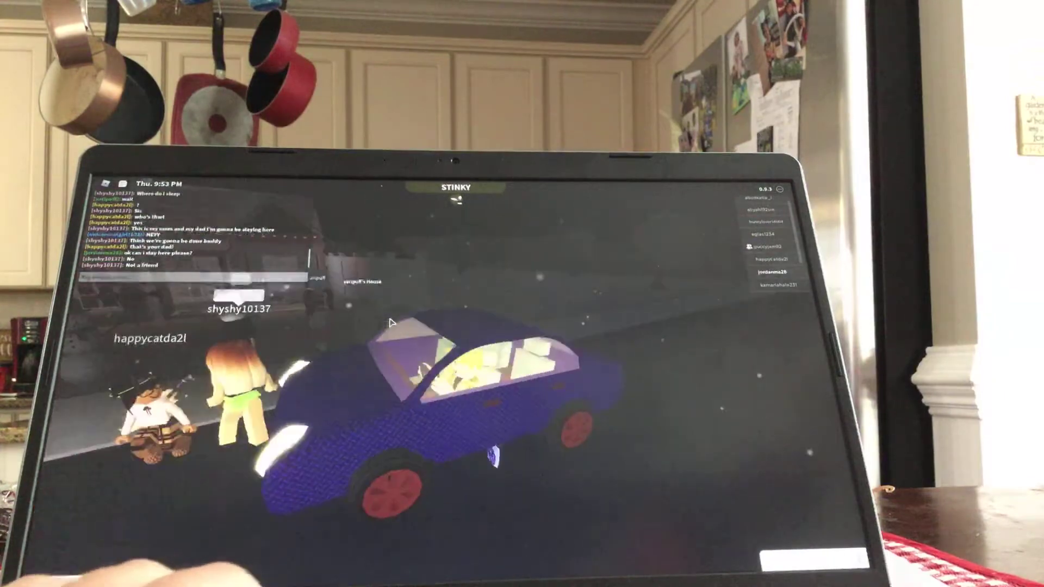
key(w)
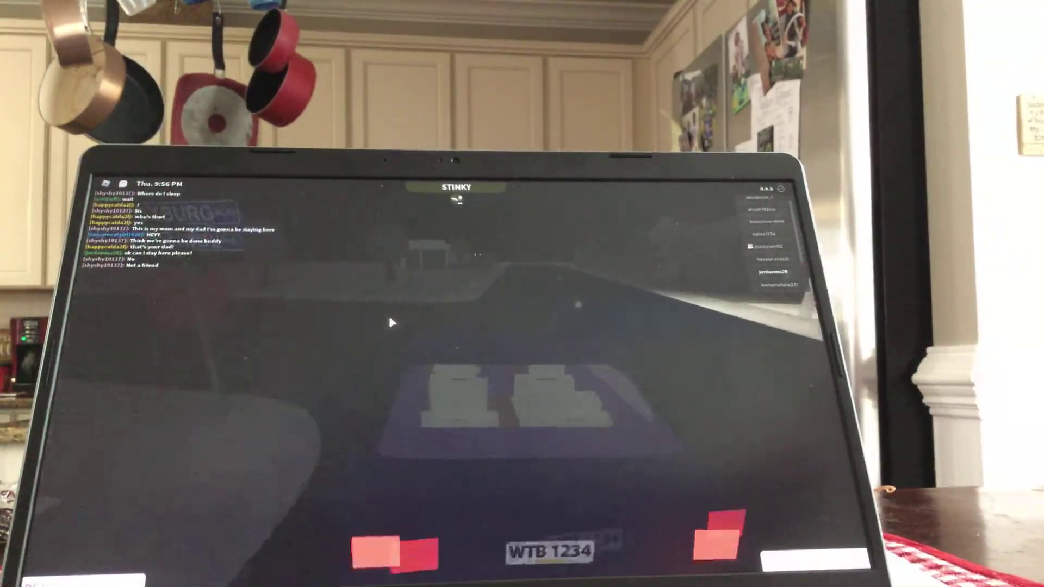
Step: Drive the car across the street and through town past the buildings
key(a)
key(d)
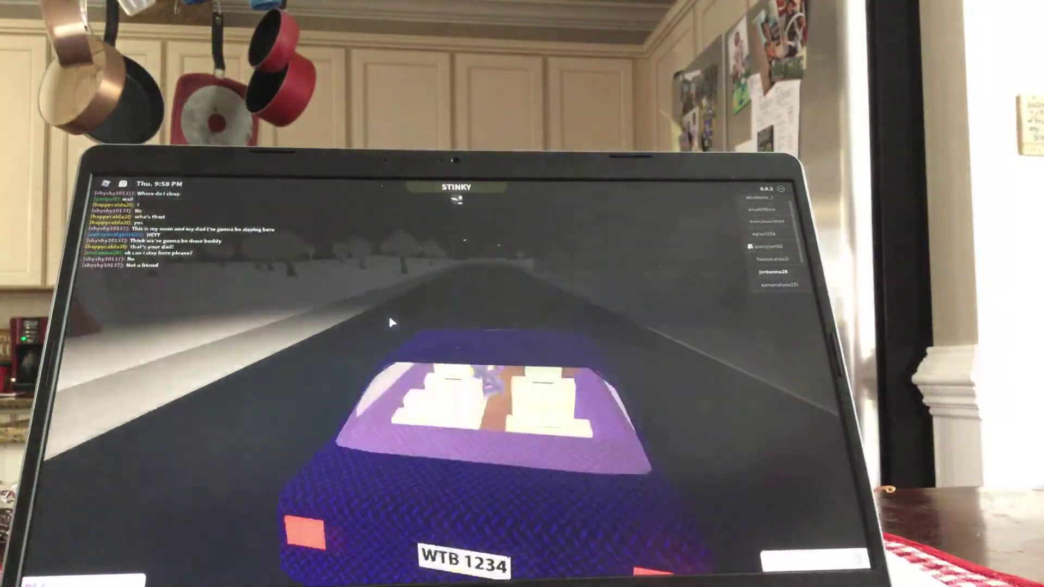
key(a)
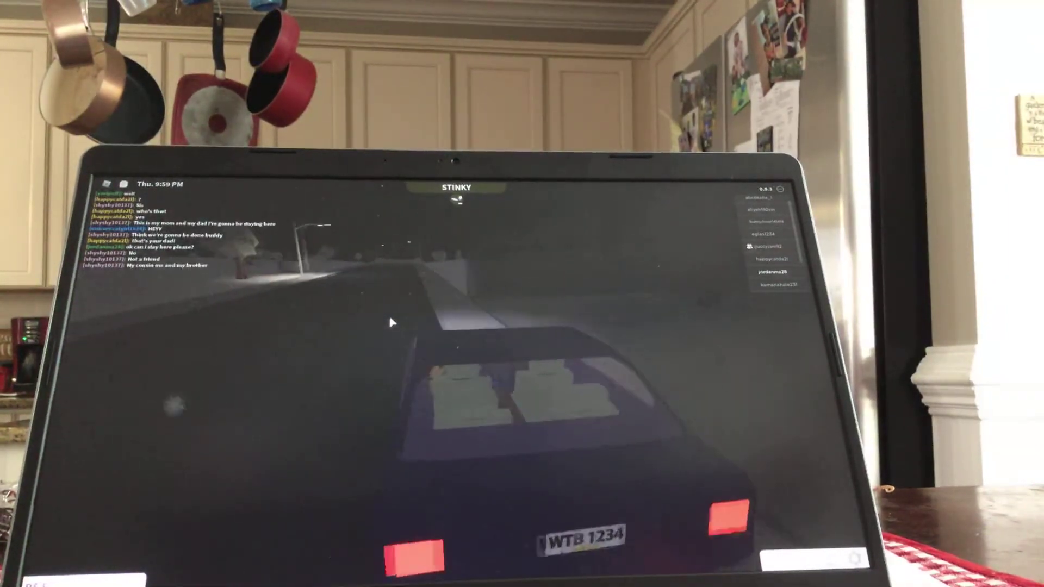
key(d)
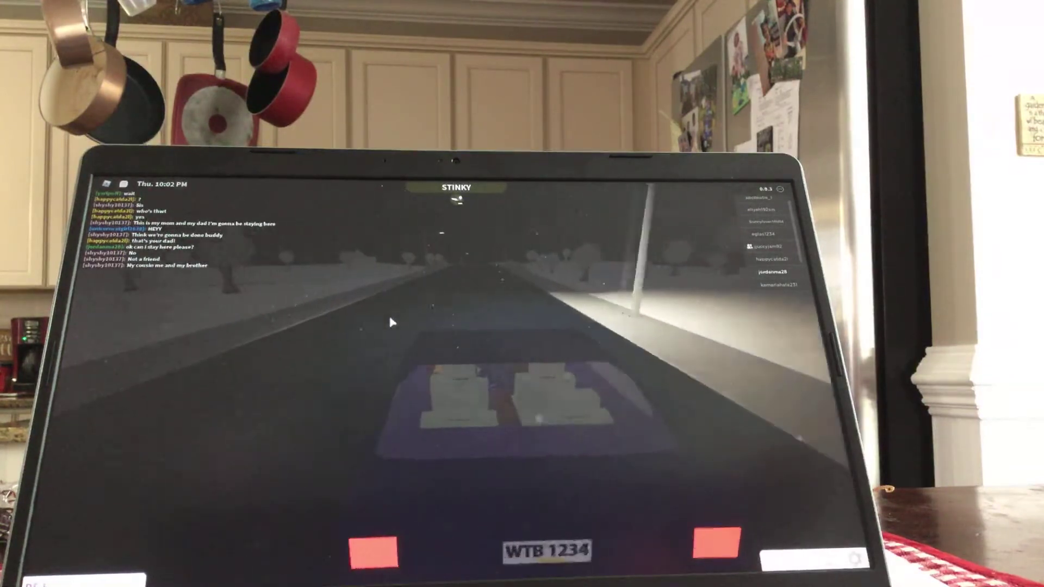
key(d)
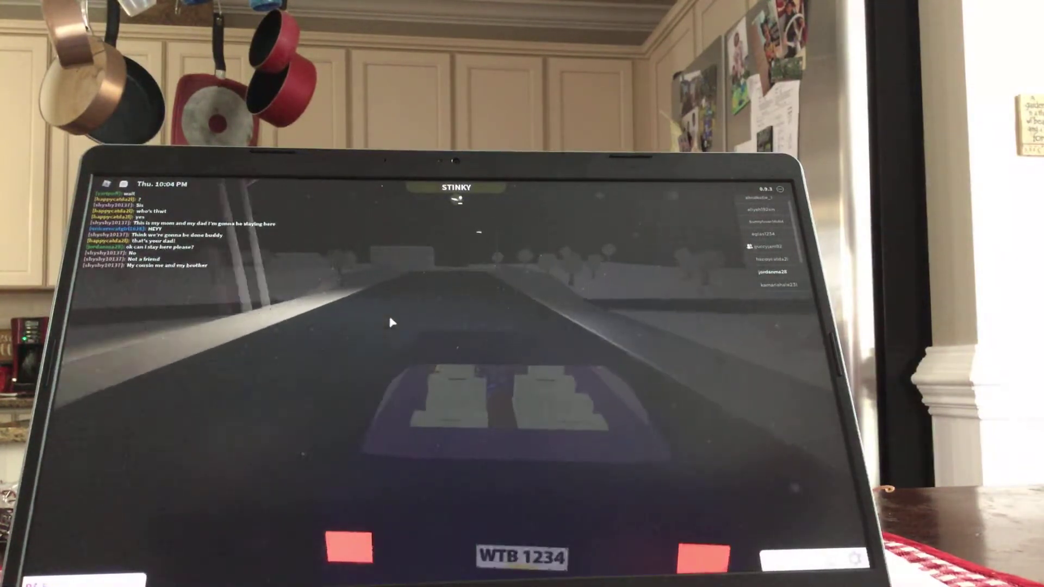
key(a)
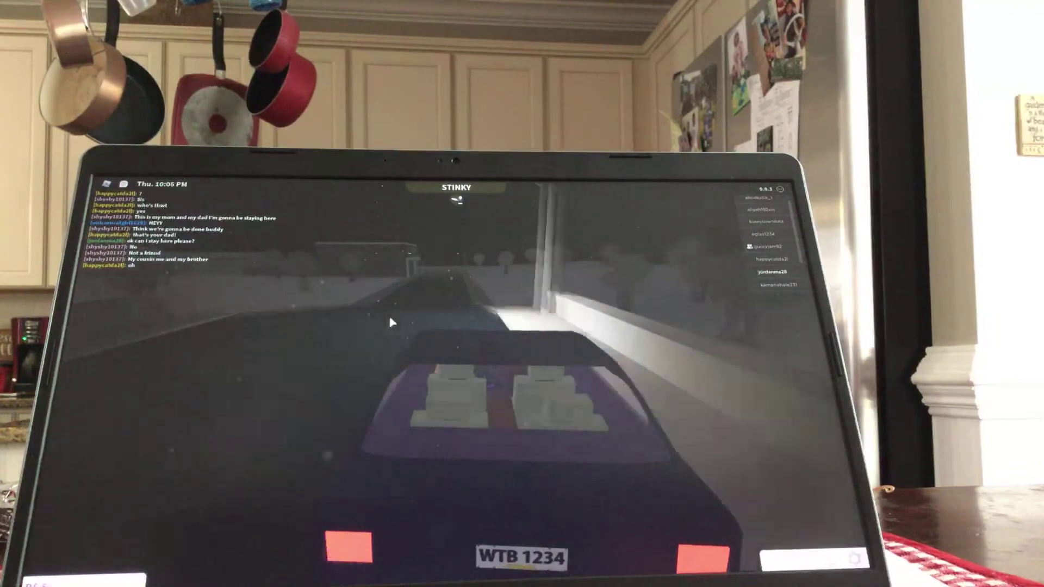
key(a)
key(d)
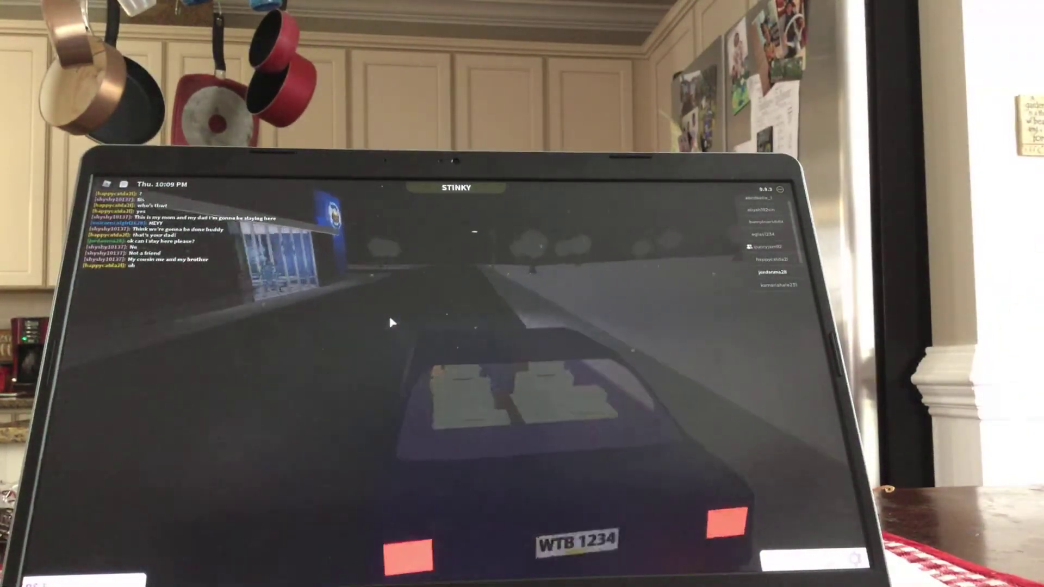
key(d)
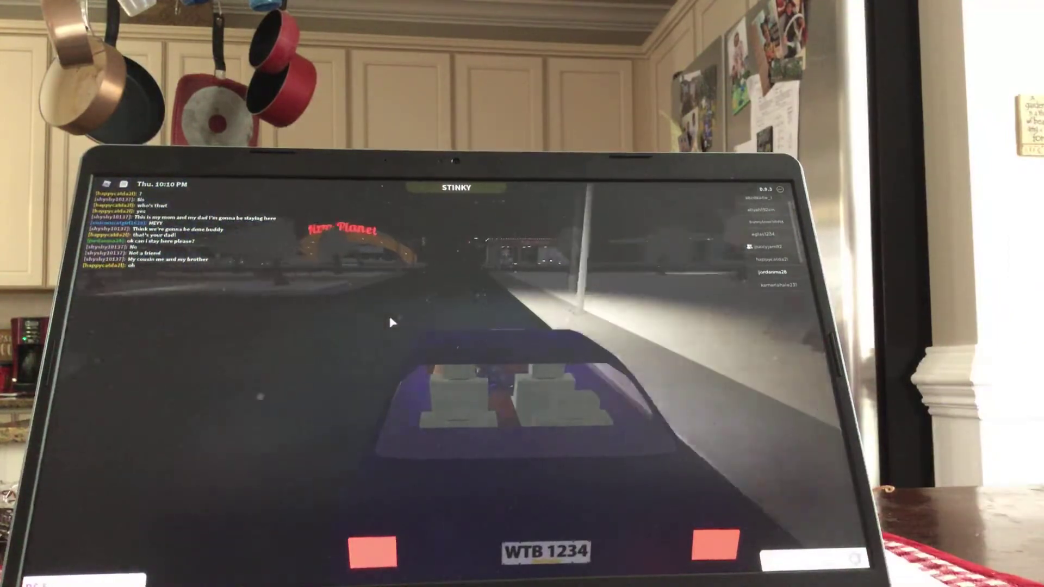
Step: Drive past Mike's Motors down the dark road, turn right at the stop sign, and get out
key(w)
key(w)
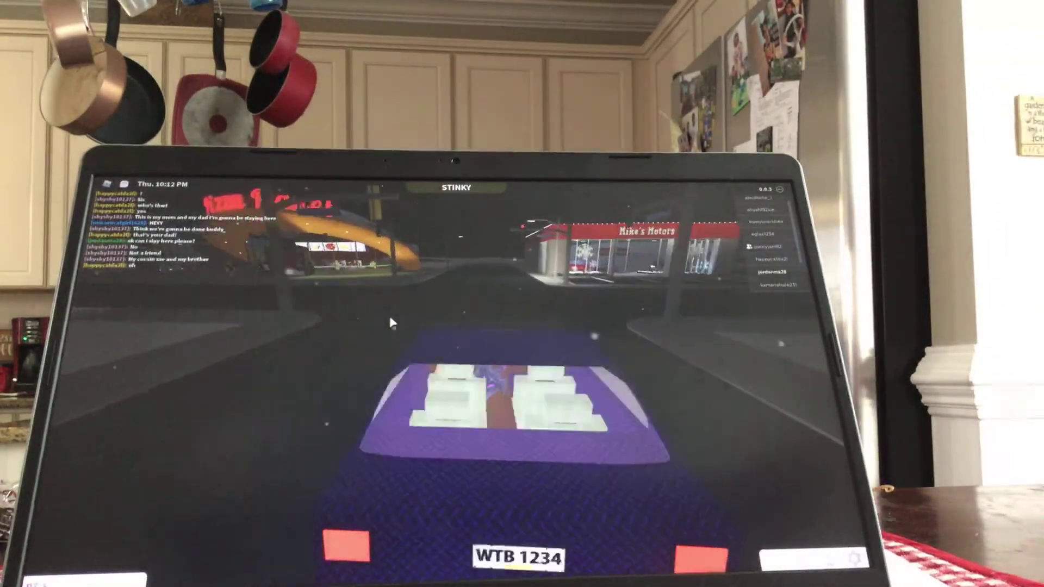
key(w)
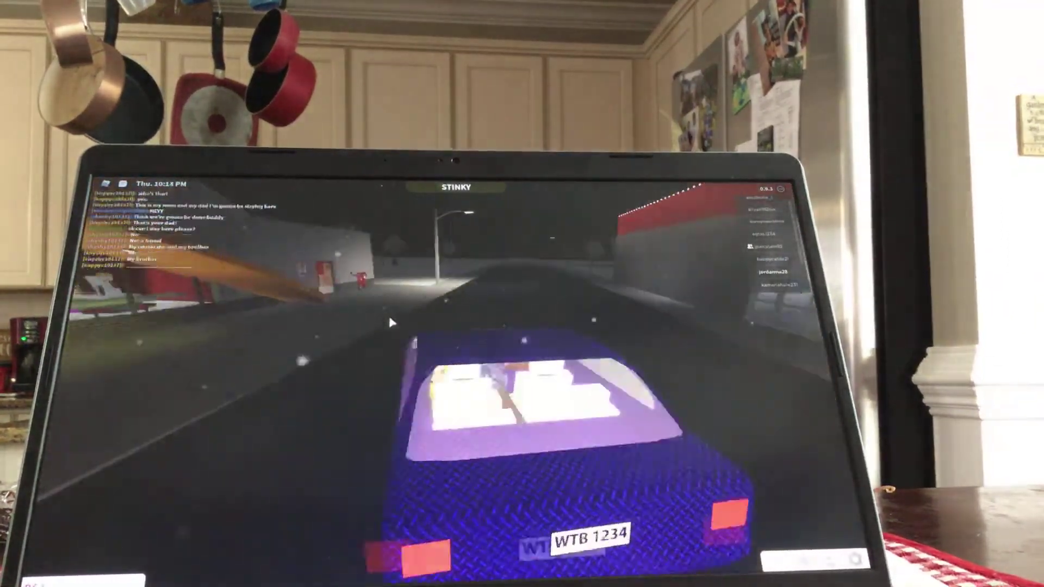
key(w)
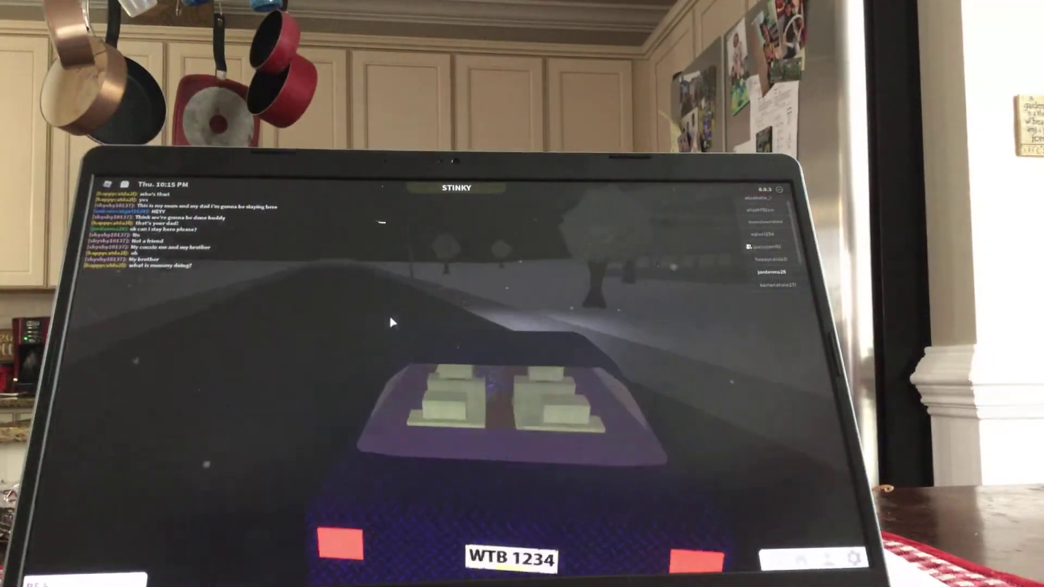
key(w)
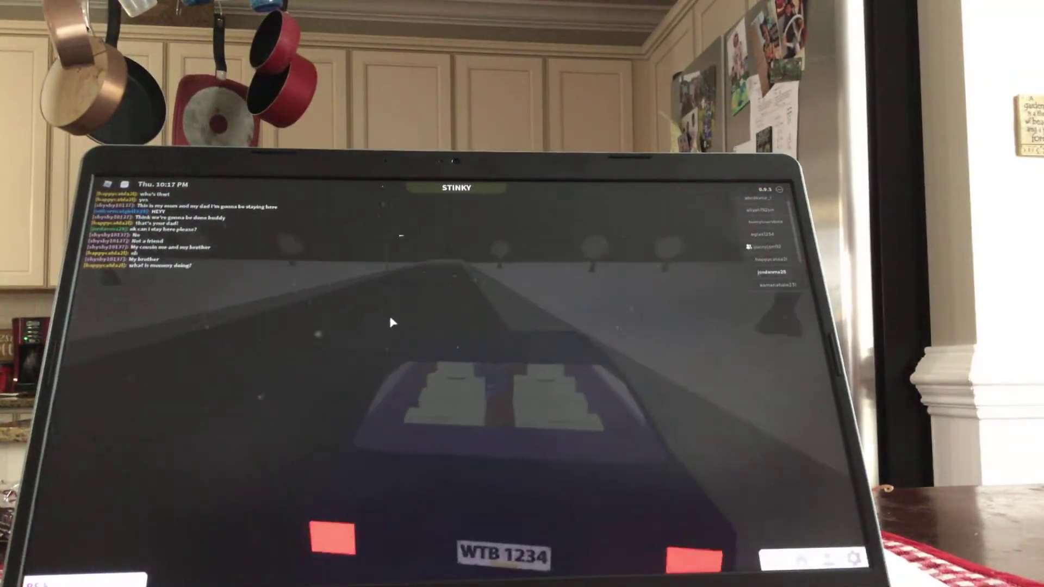
key(w)
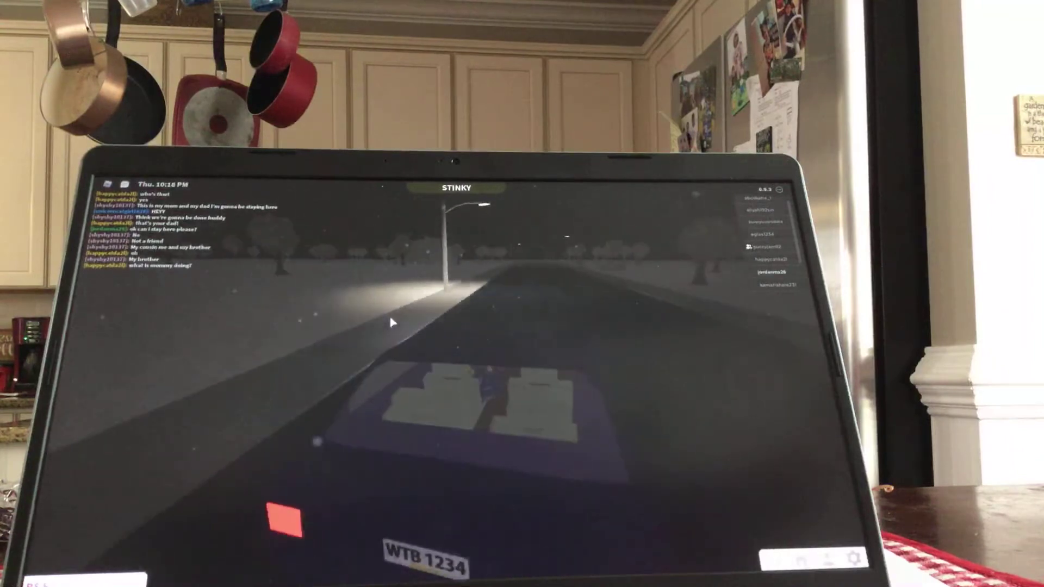
key(w)
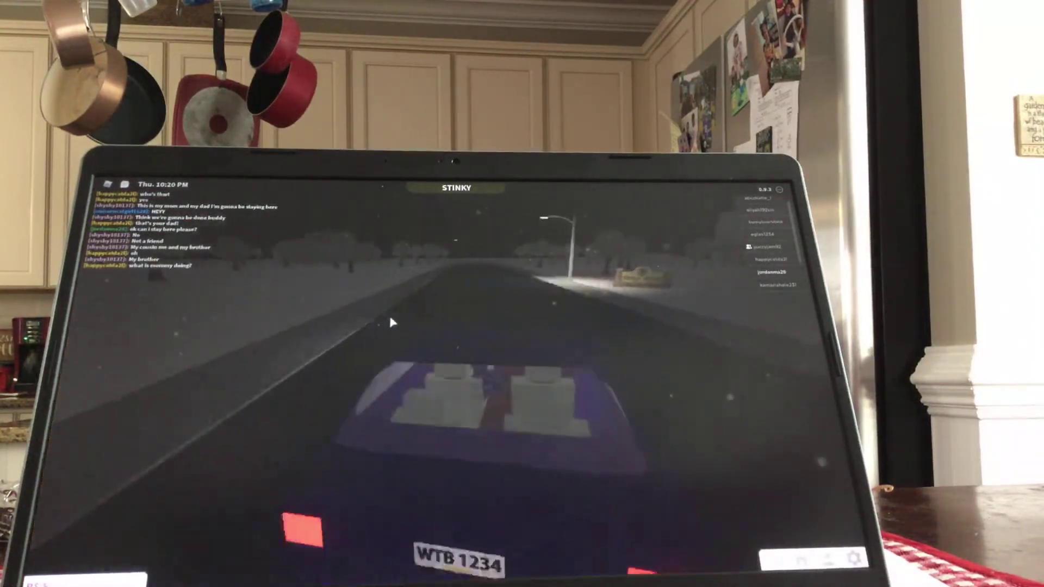
key(w)
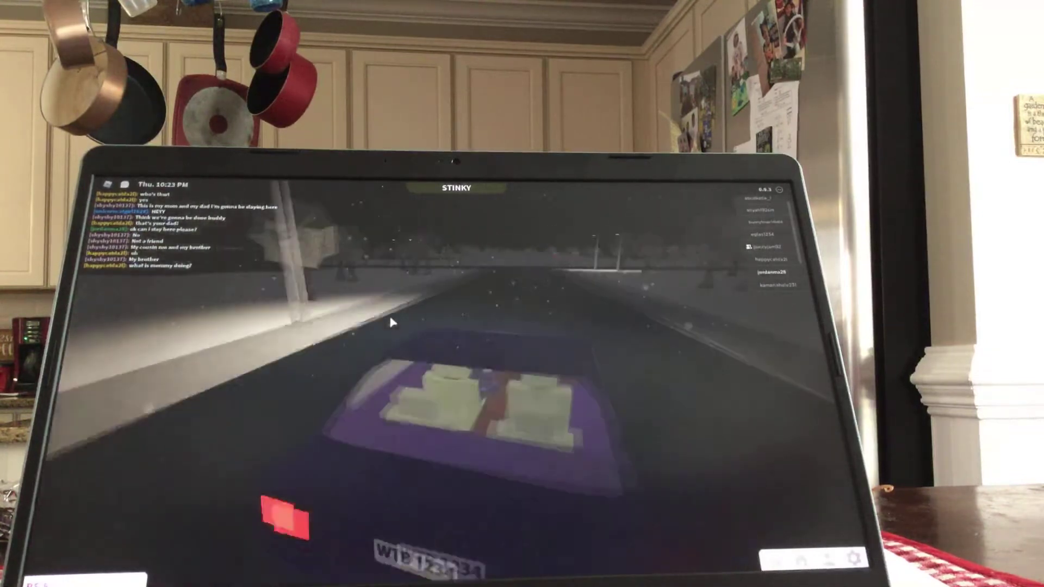
key(d)
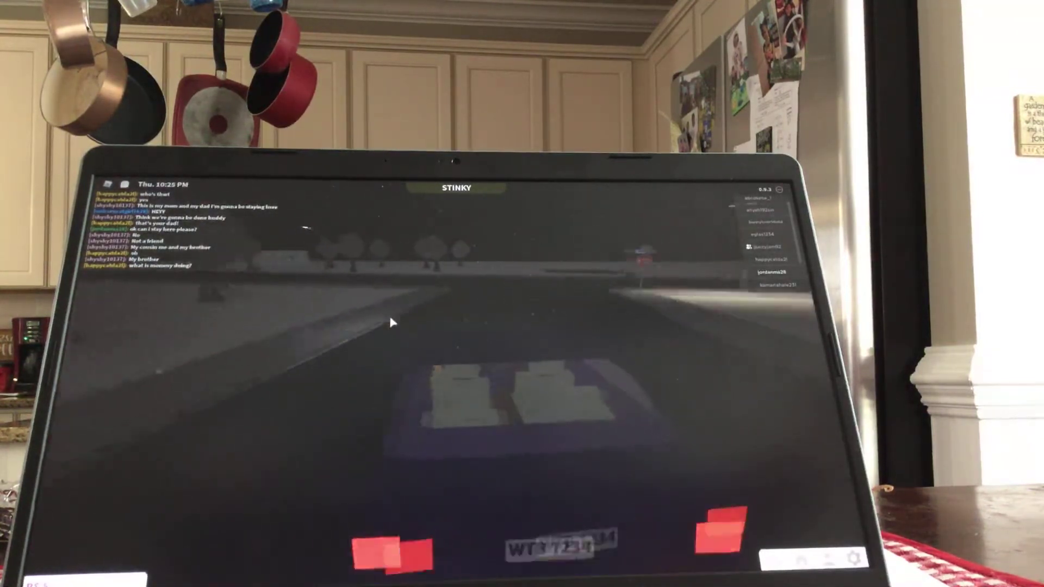
key(d)
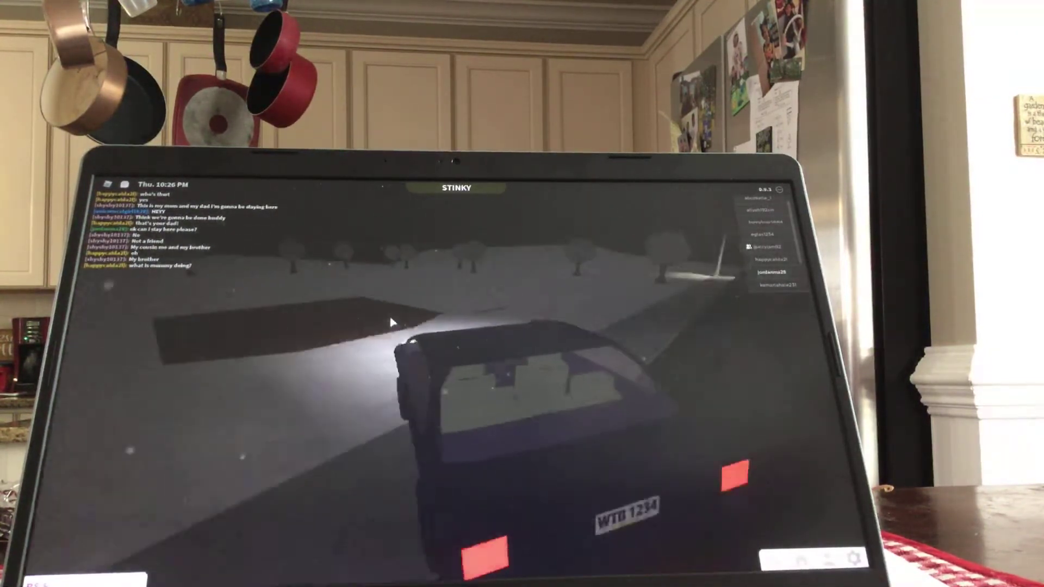
key(space)
key(a)
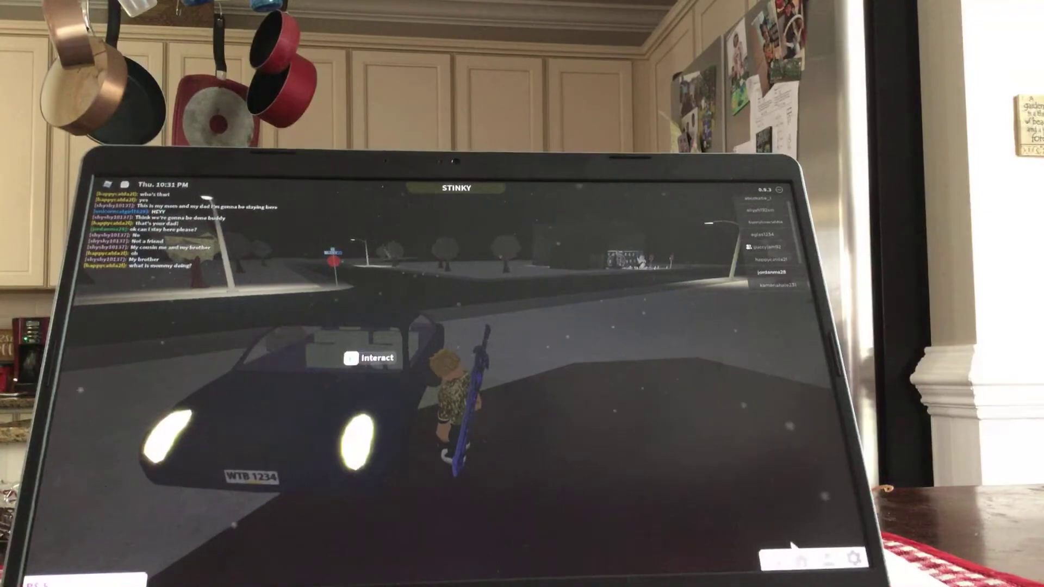
Step: Place a clothing rack from Decorate > Storage on the plot, then leave Build Mode
click(801, 558)
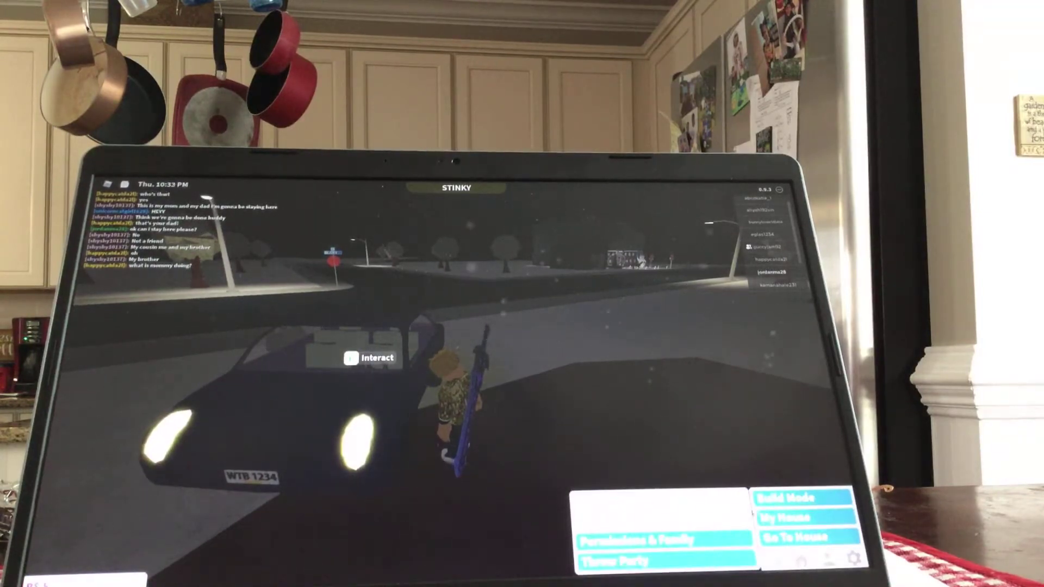
click(783, 498)
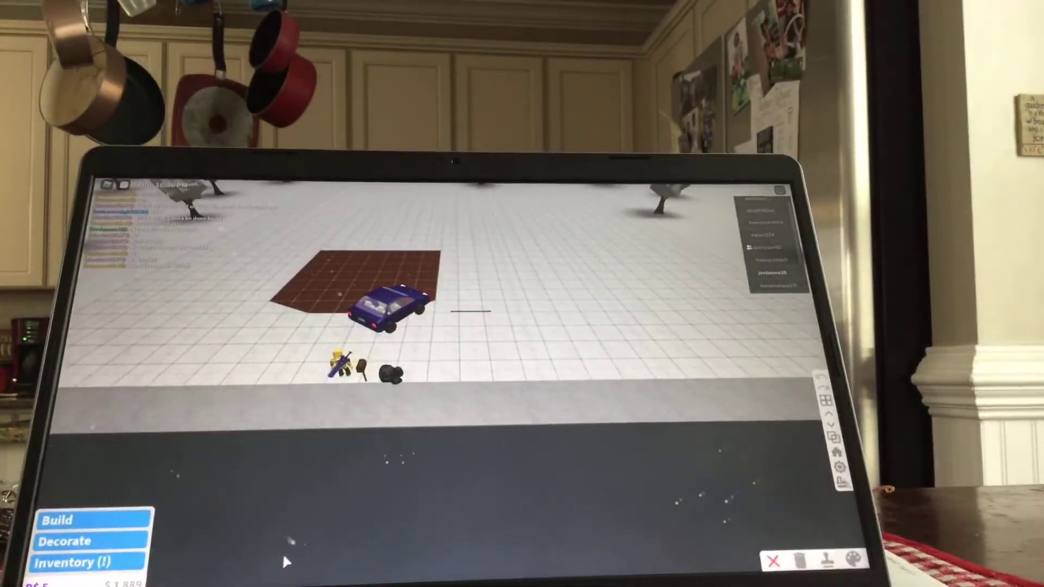
click(138, 518)
click(133, 535)
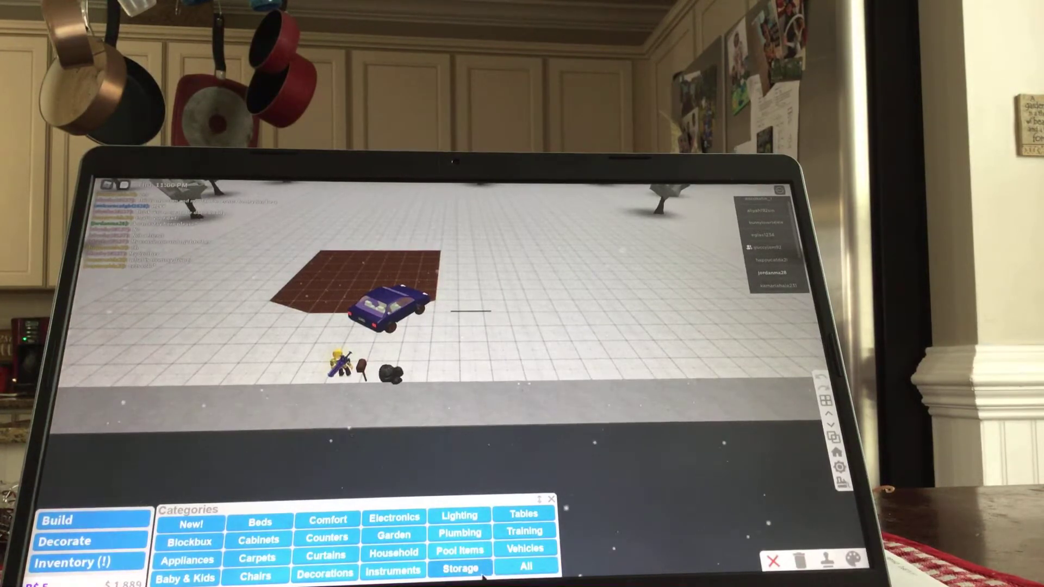
click(461, 569)
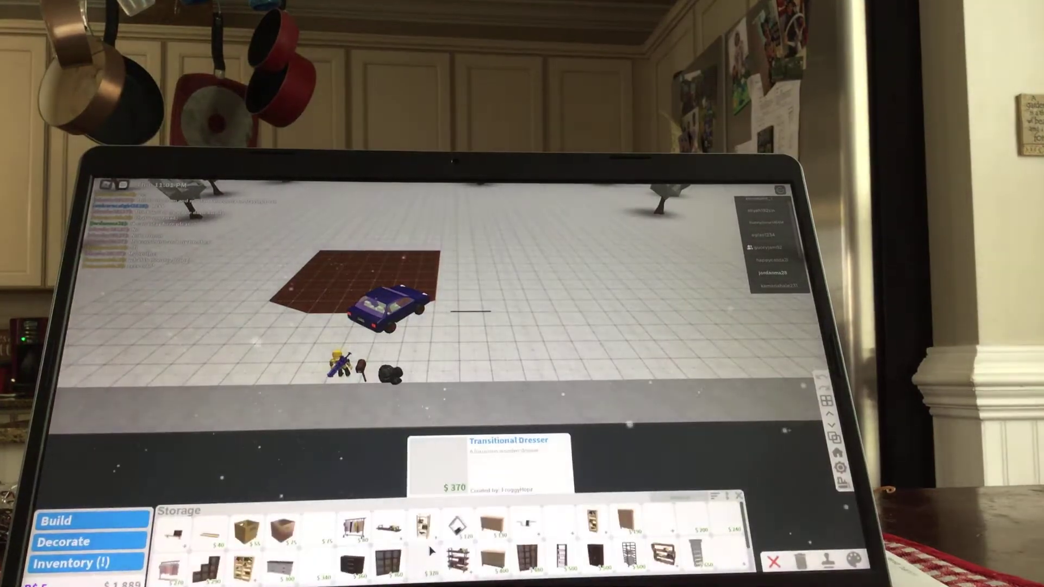
click(355, 529)
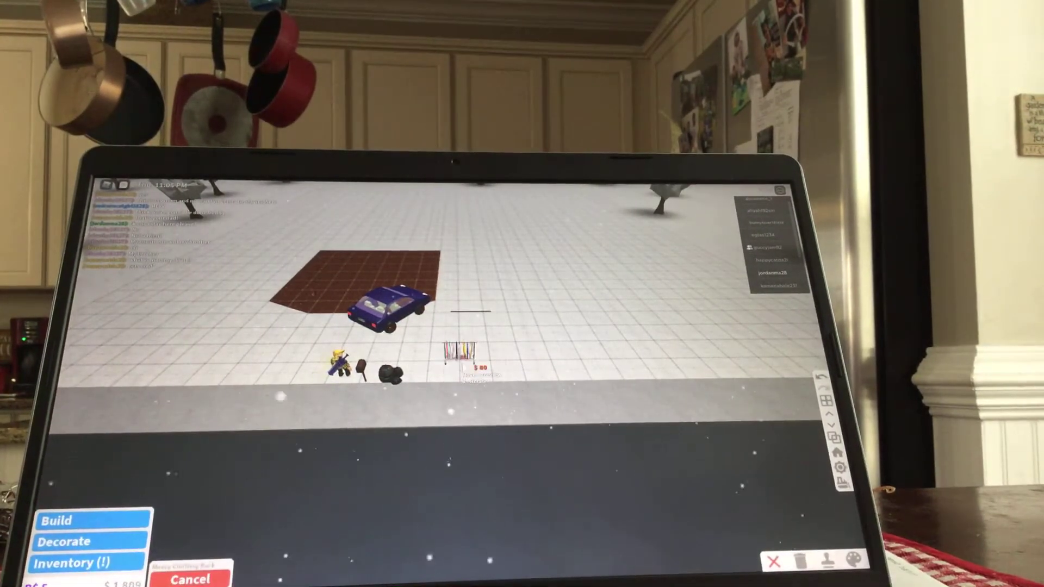
click(225, 579)
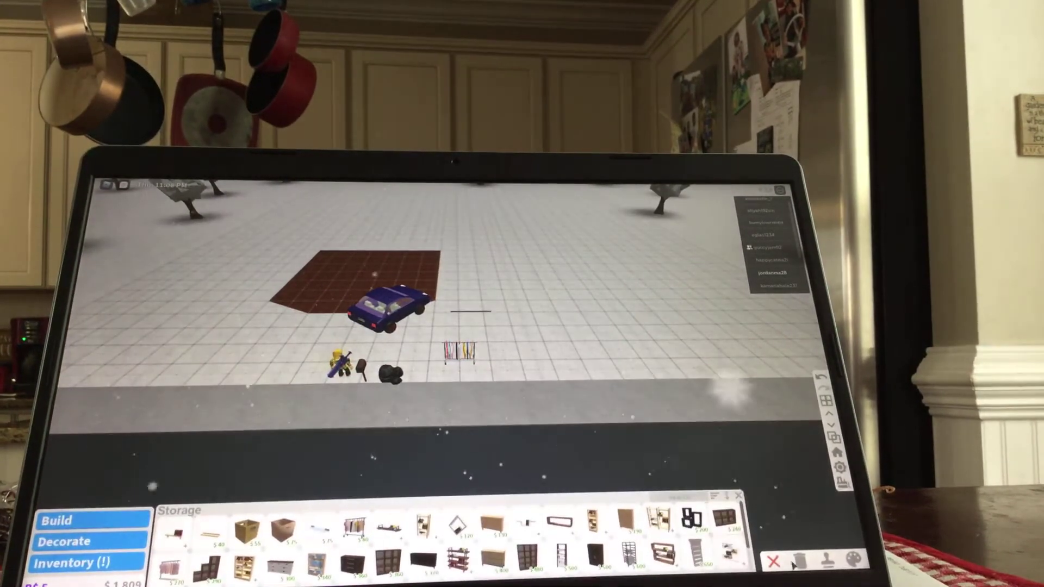
click(57, 521)
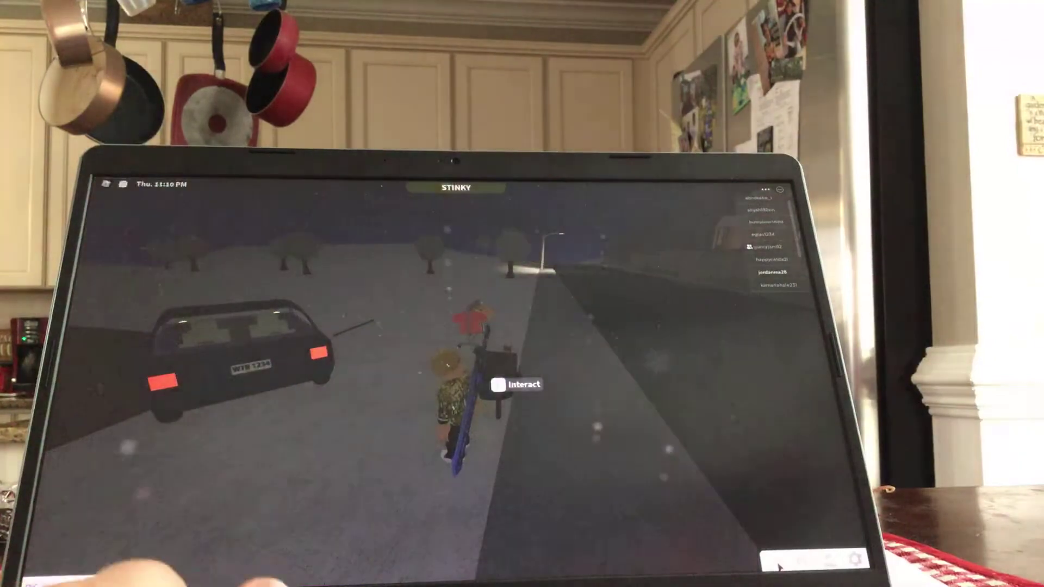
Step: Try on Swimming gear, switch to the Homeless jordan outfit, and open its item editor
key(Left)
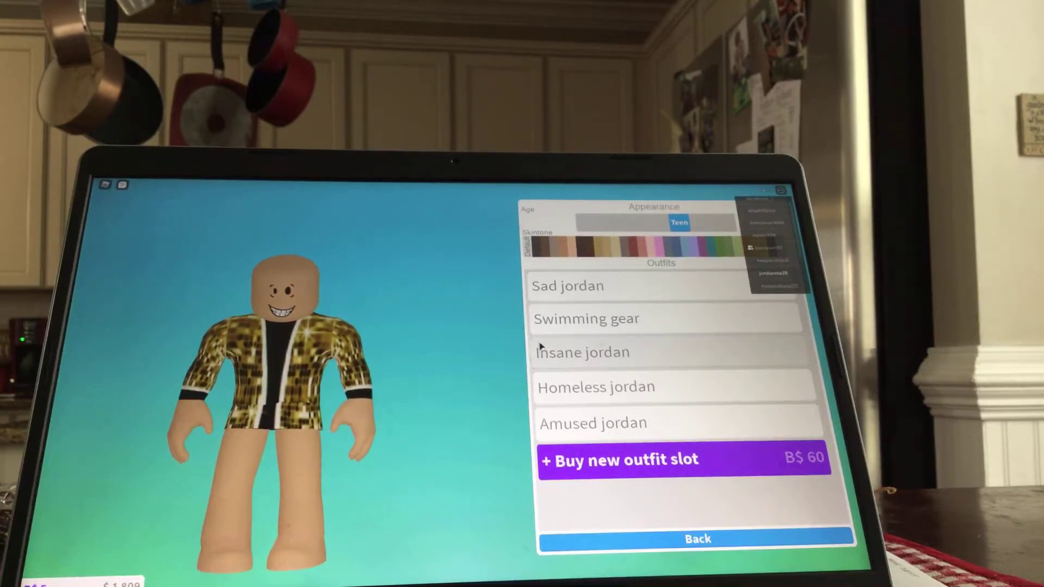
click(543, 316)
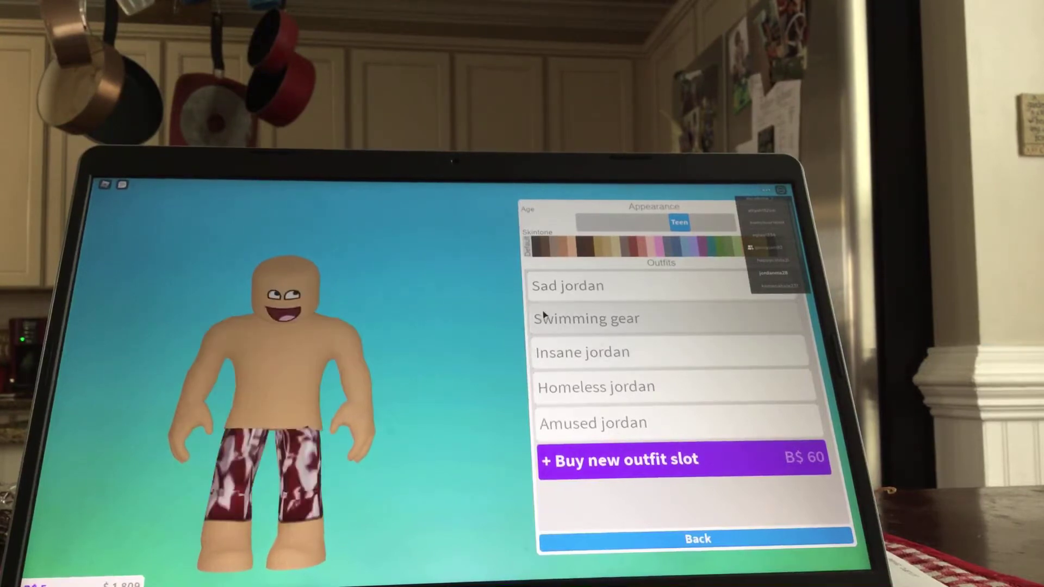
click(591, 386)
click(590, 385)
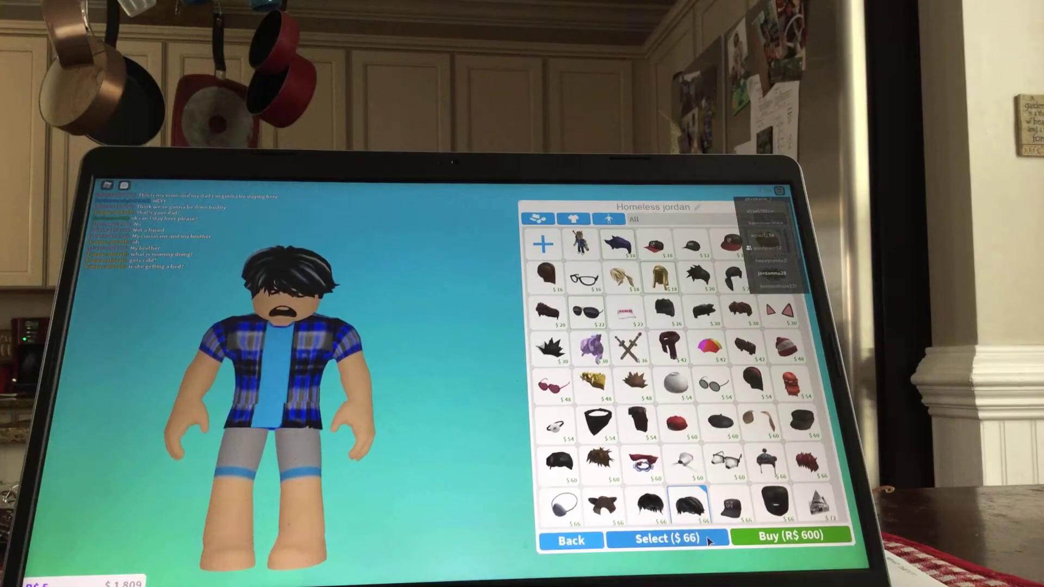
Step: Buy a $30 face and switch the avatar from the blocky to a rounded body
click(708, 542)
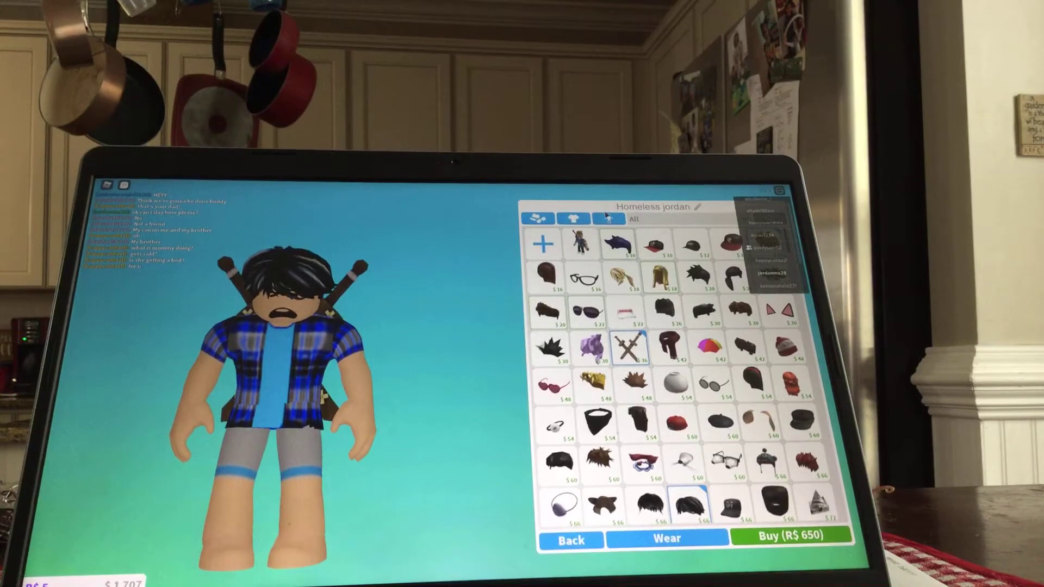
click(607, 218)
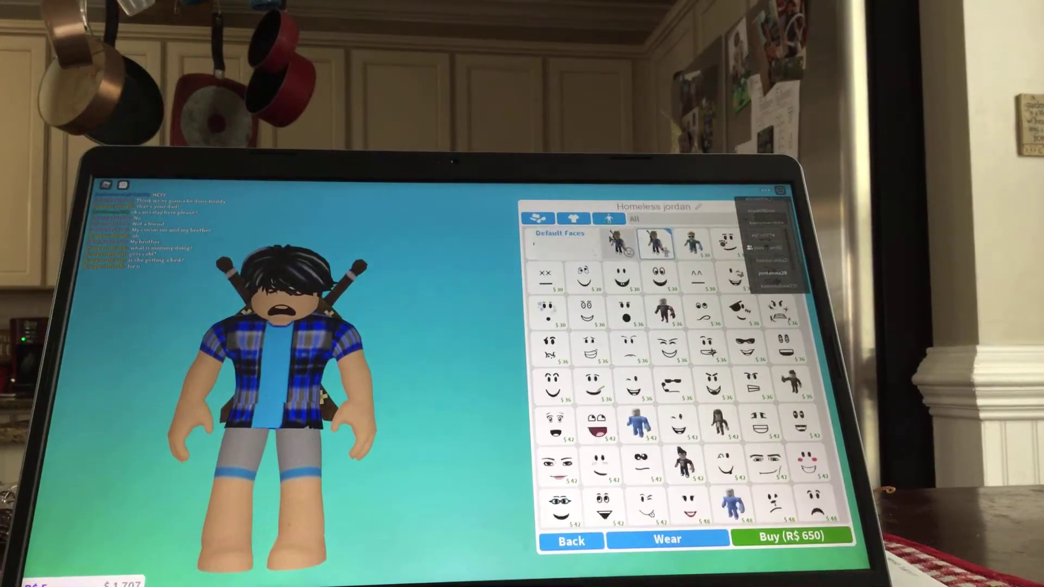
click(667, 538)
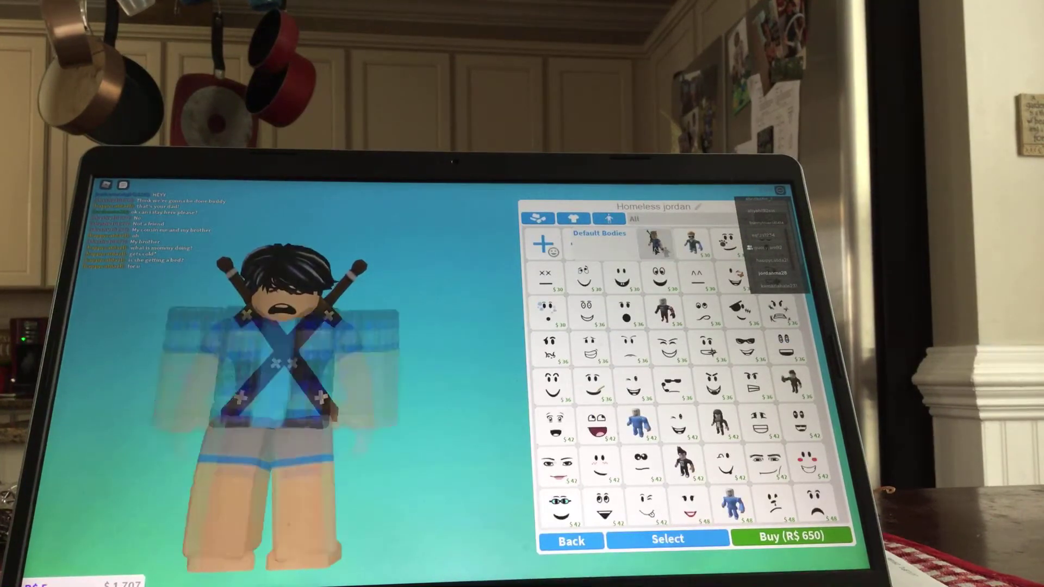
click(647, 253)
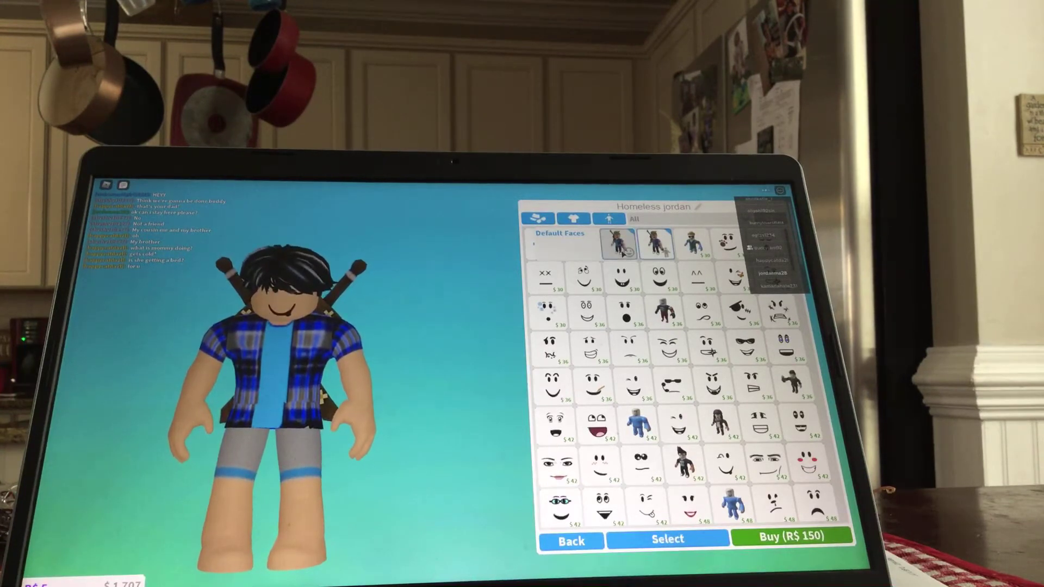
mouse_move(665, 312)
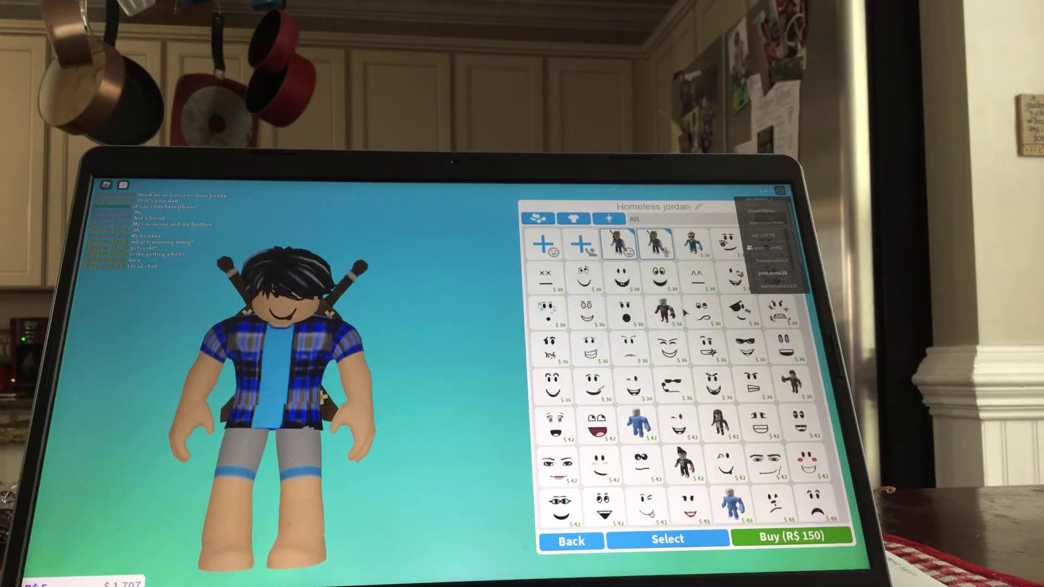
Step: Put on the striped shirt outfit and back out of the outfit editor to the game
click(693, 249)
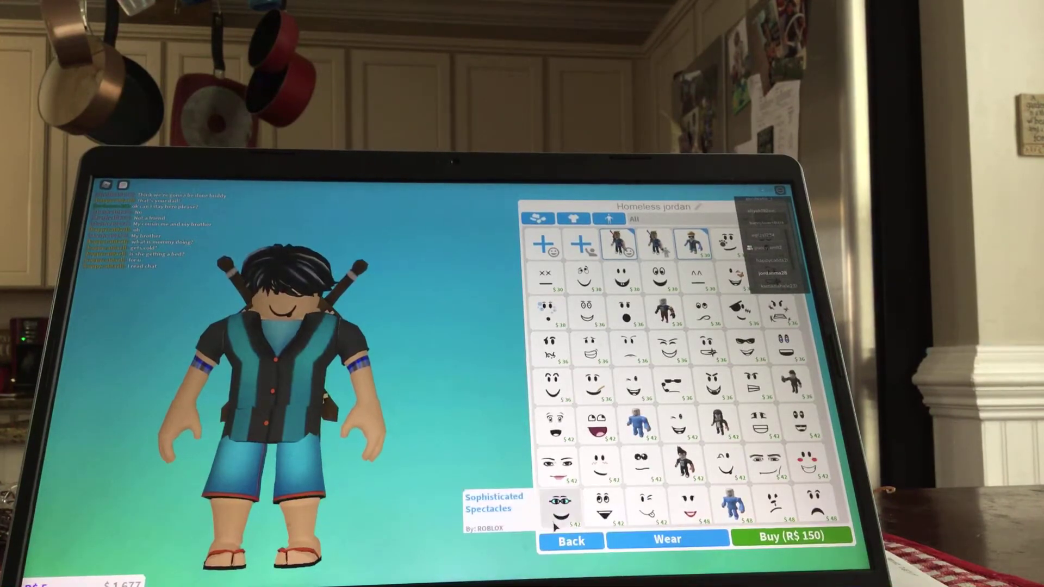
click(560, 539)
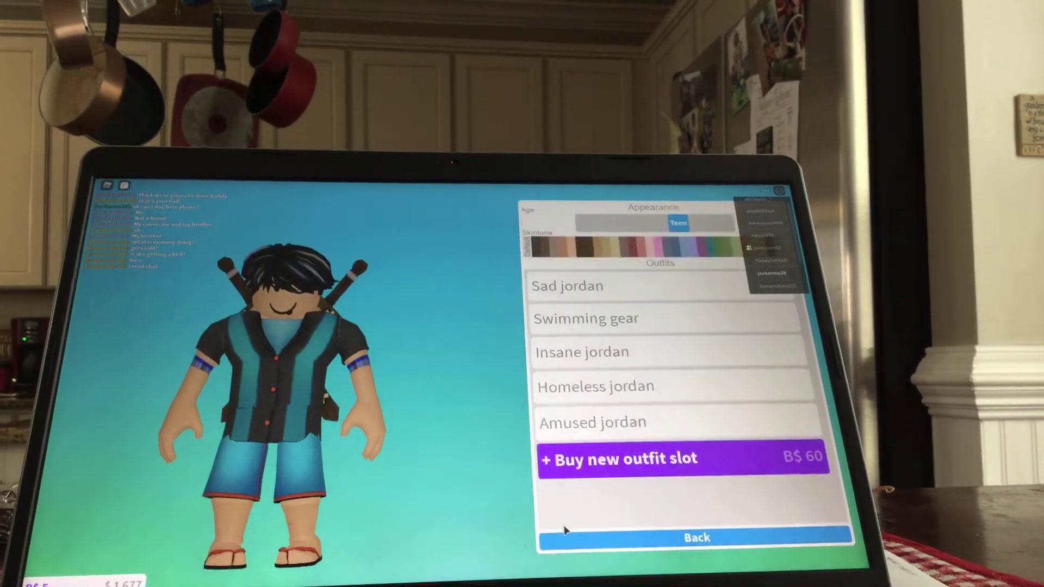
click(569, 539)
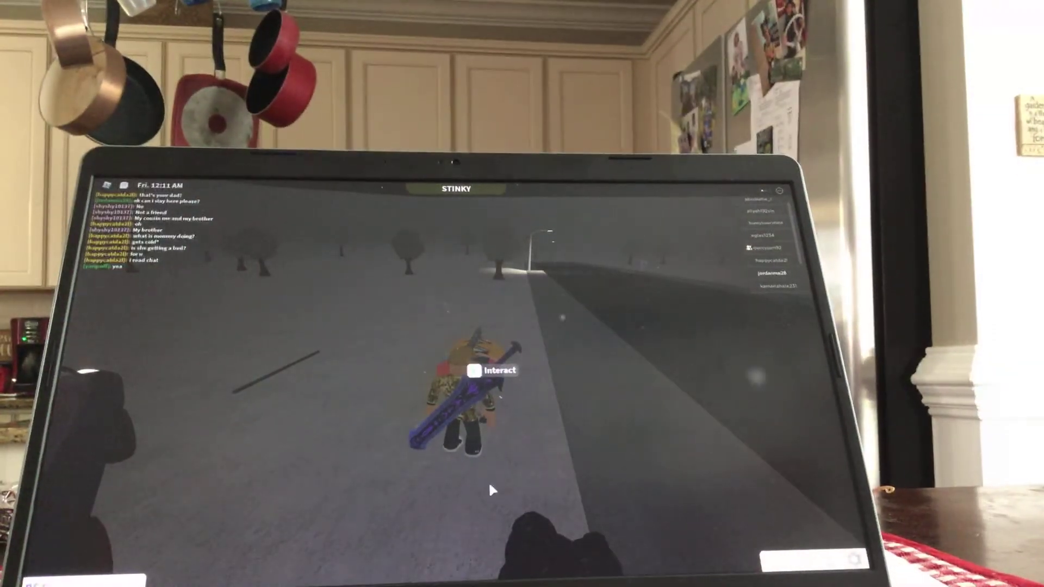
Step: Pick a look-changing action from the interact menu, turn the camera to the car, and get in
key(e)
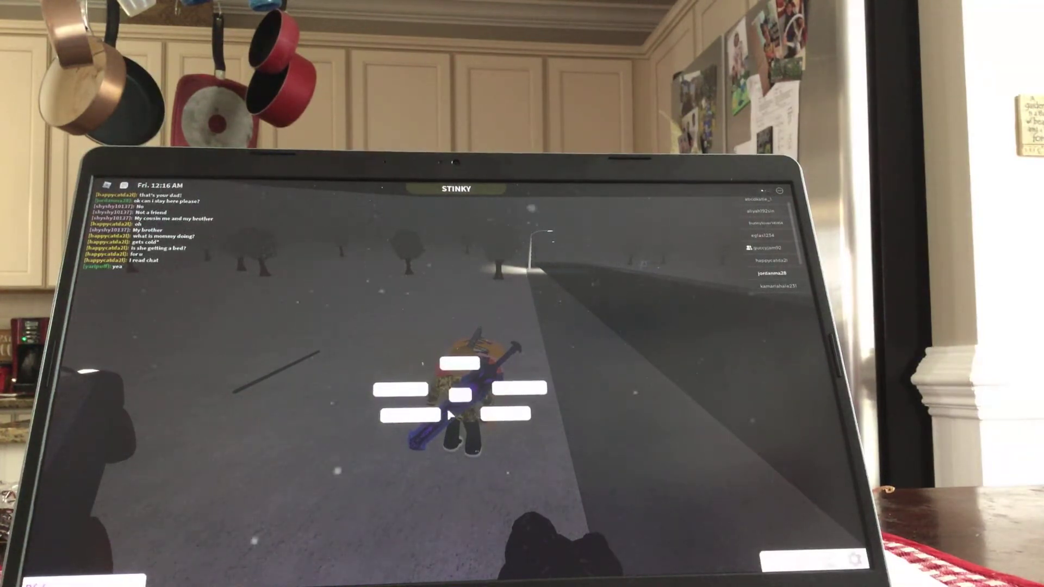
click(436, 418)
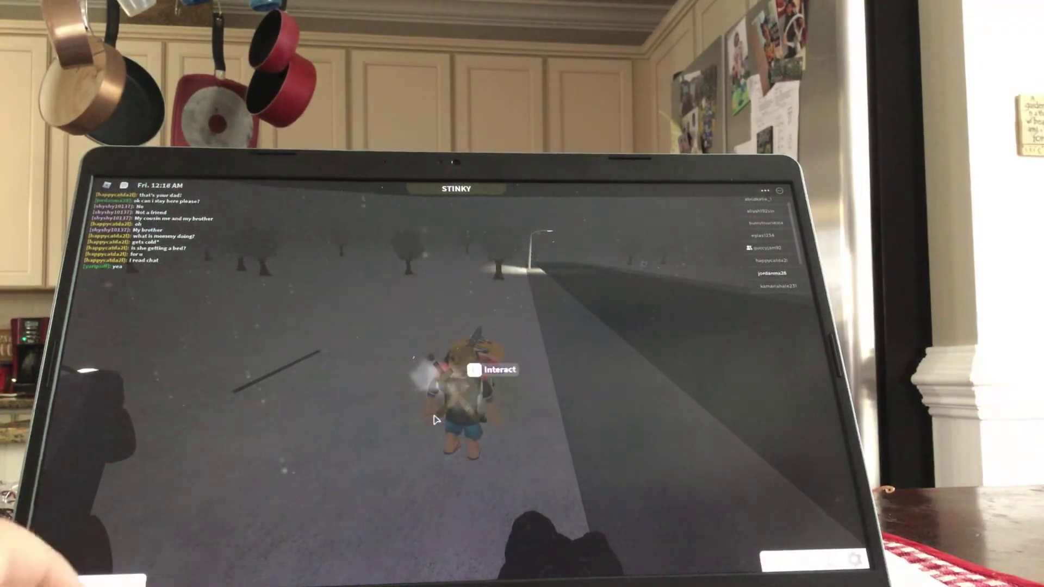
key(Left)
key(Left)
key(Left)
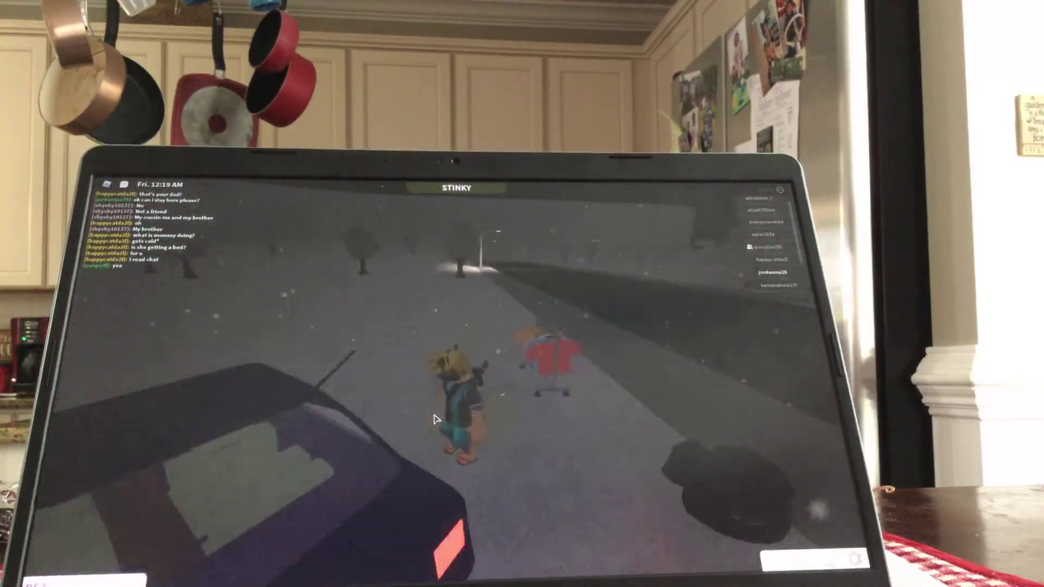
key(Left)
key(Left)
key(Left)
key(Left)
key(Left)
key(Left)
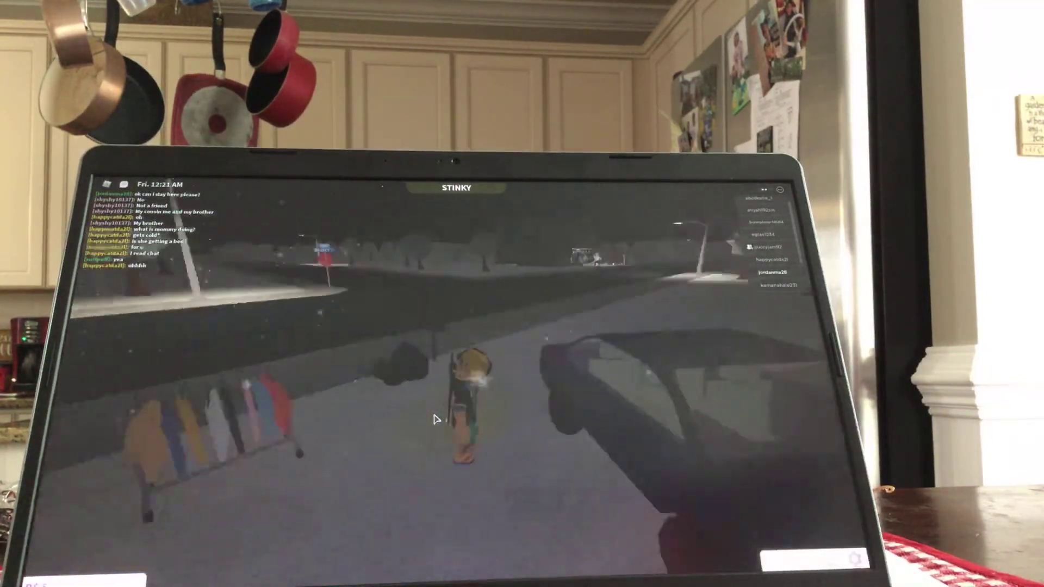
key(Left)
key(Left)
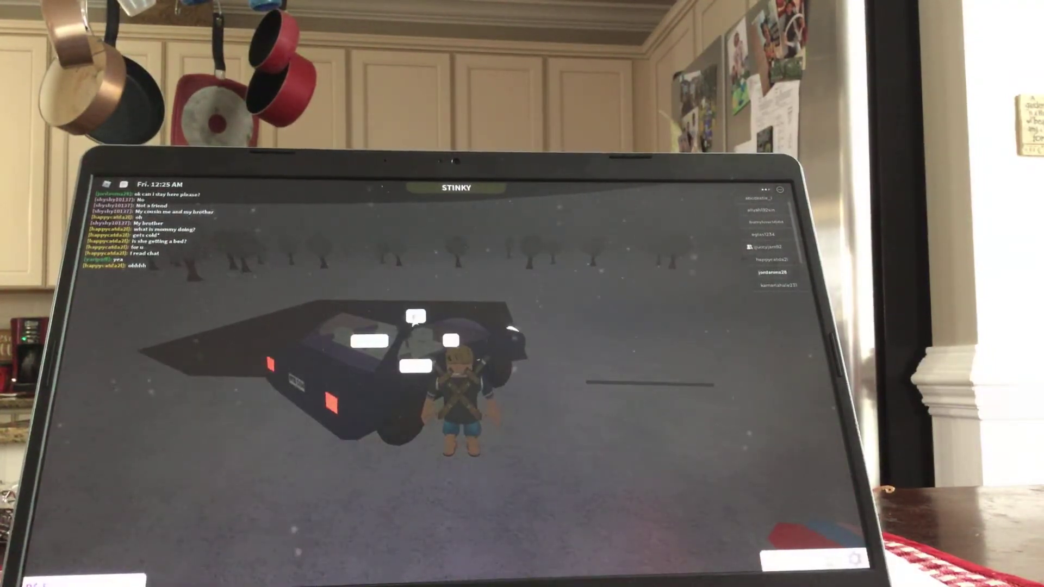
click(415, 316)
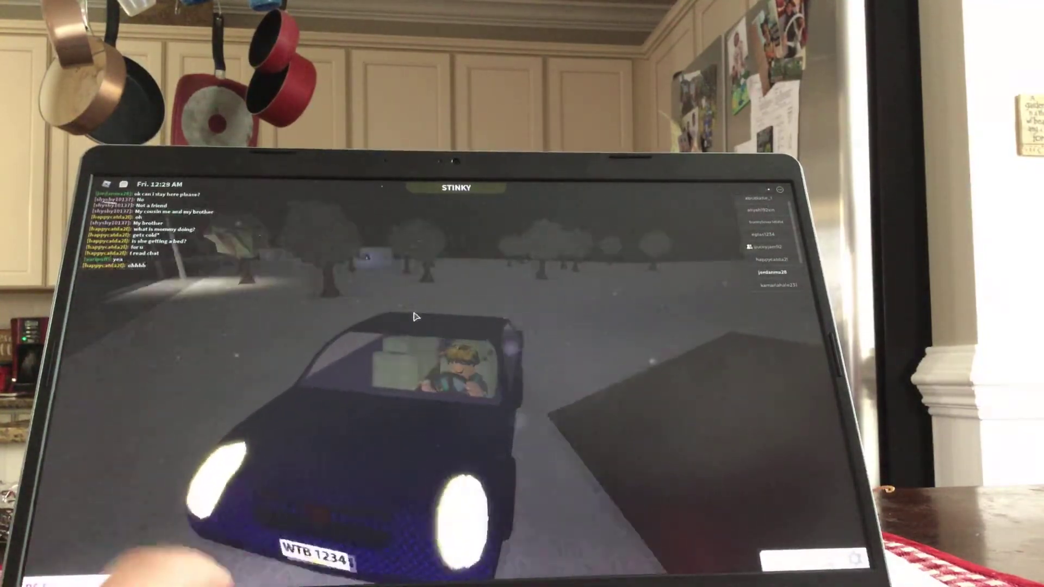
Step: Drive onto the road, past the streetlights and red building into the residential street
key(w)
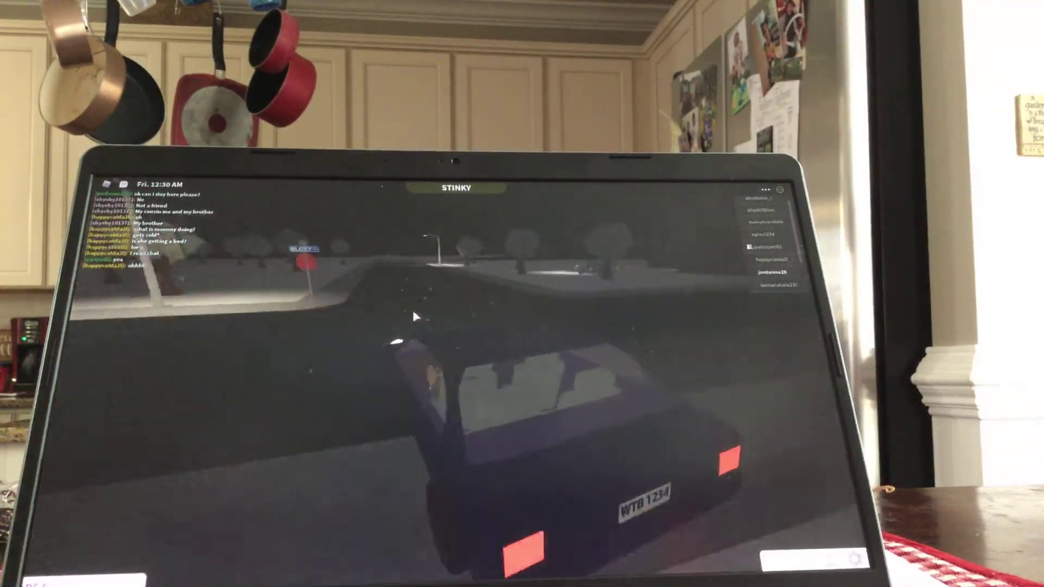
key(w)
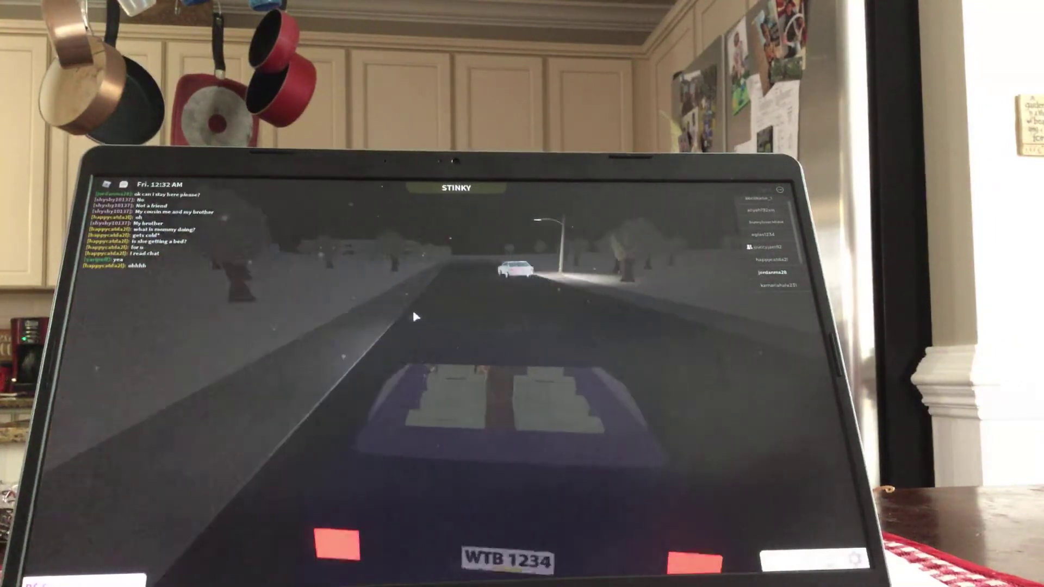
key(w)
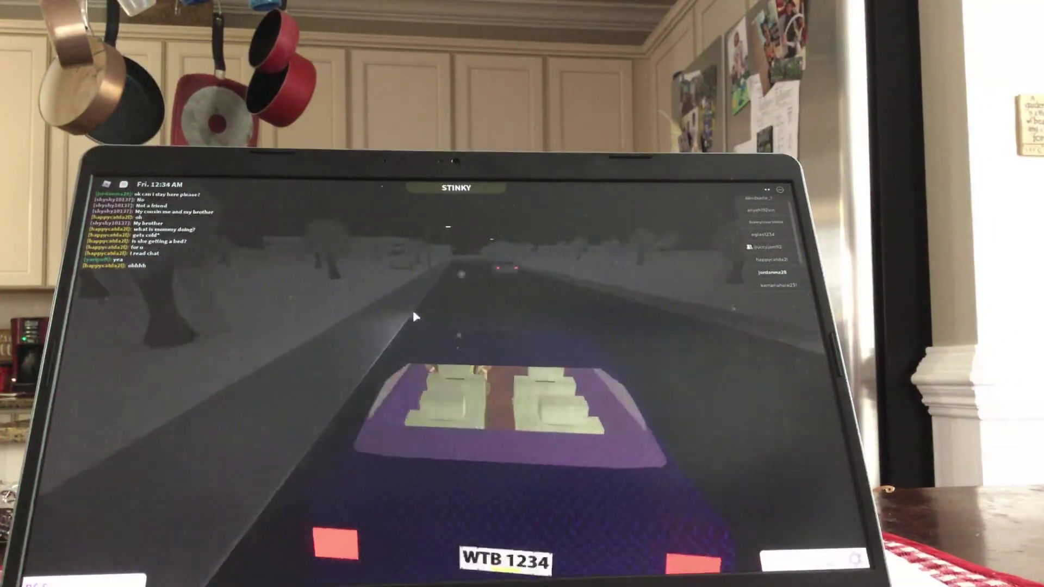
key(w)
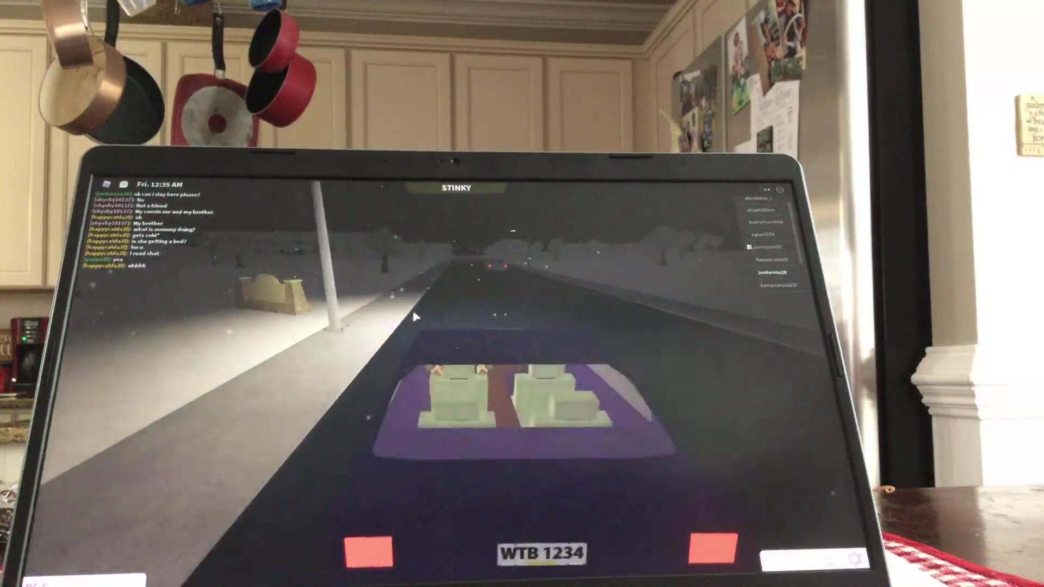
key(w)
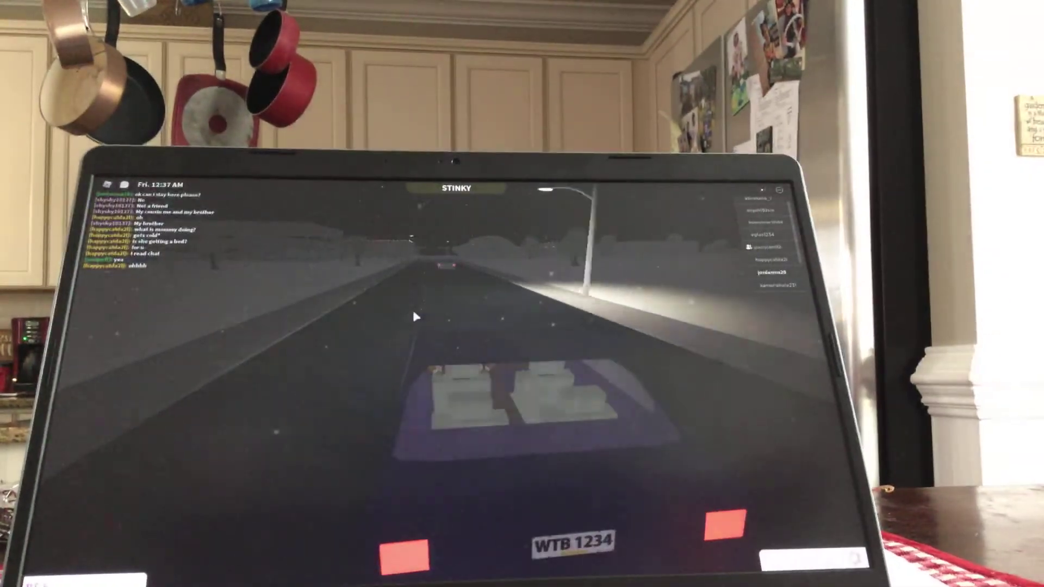
key(w)
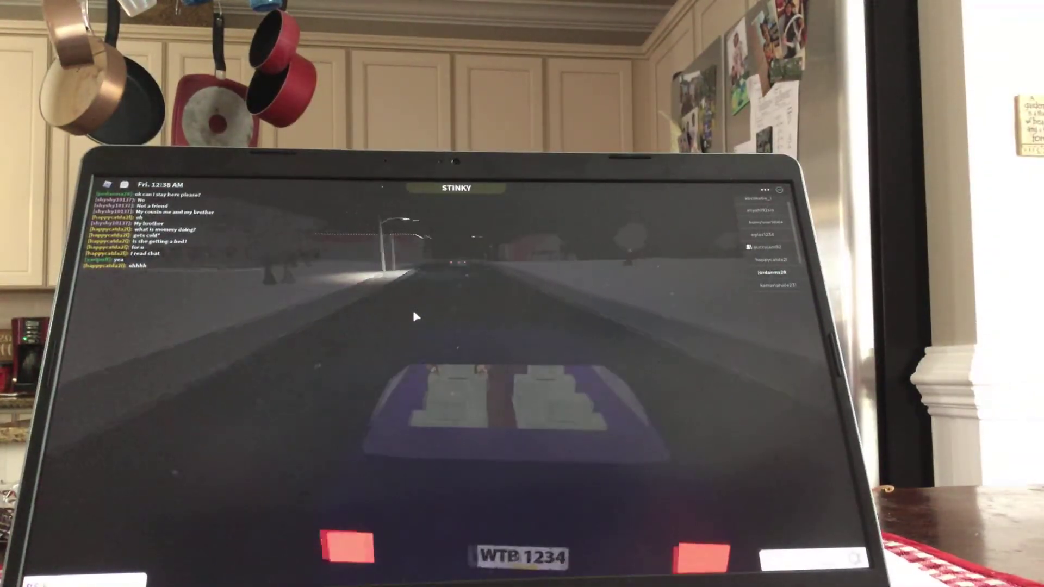
key(w)
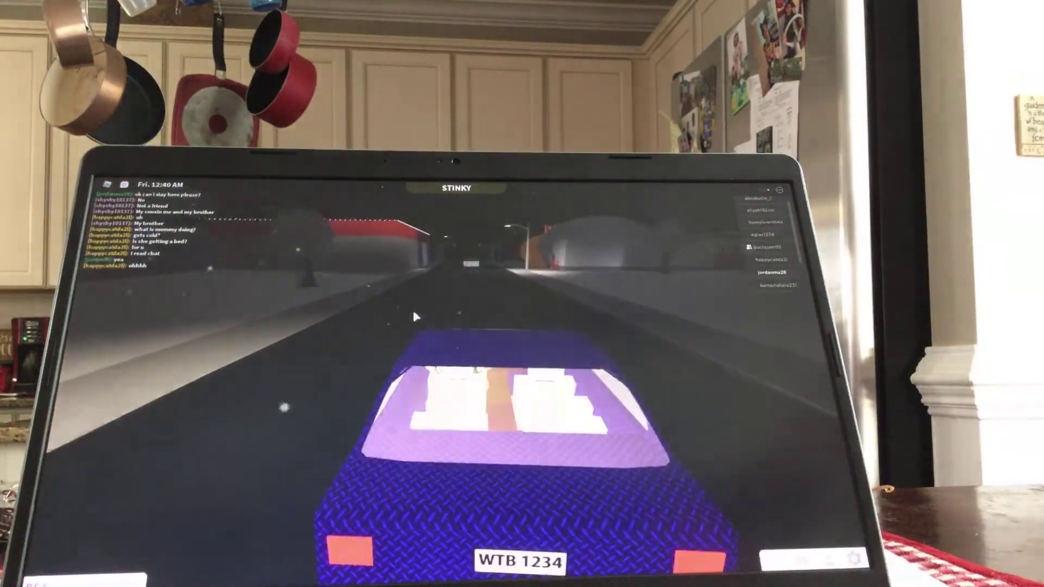
key(w)
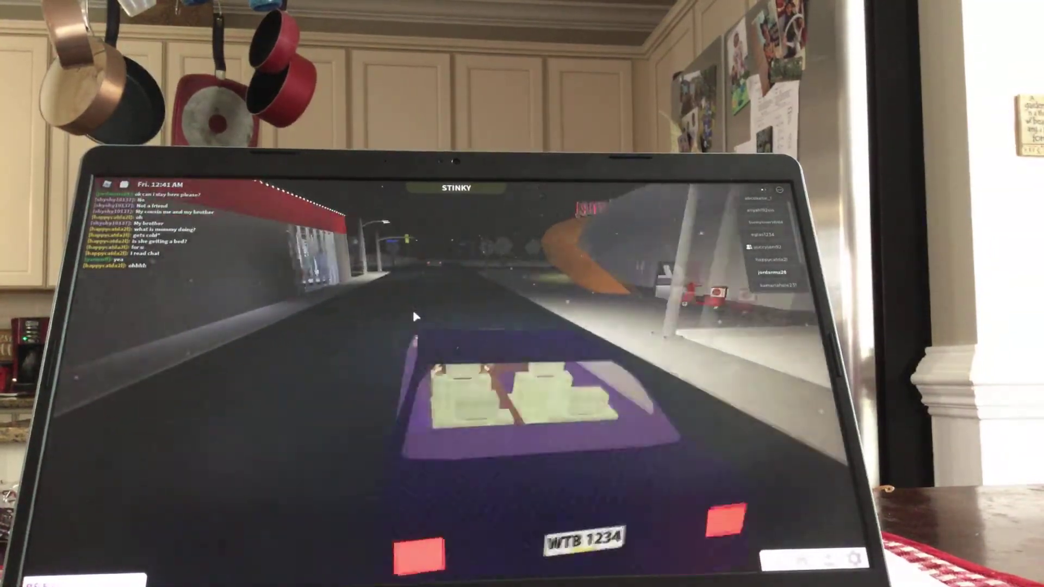
key(w)
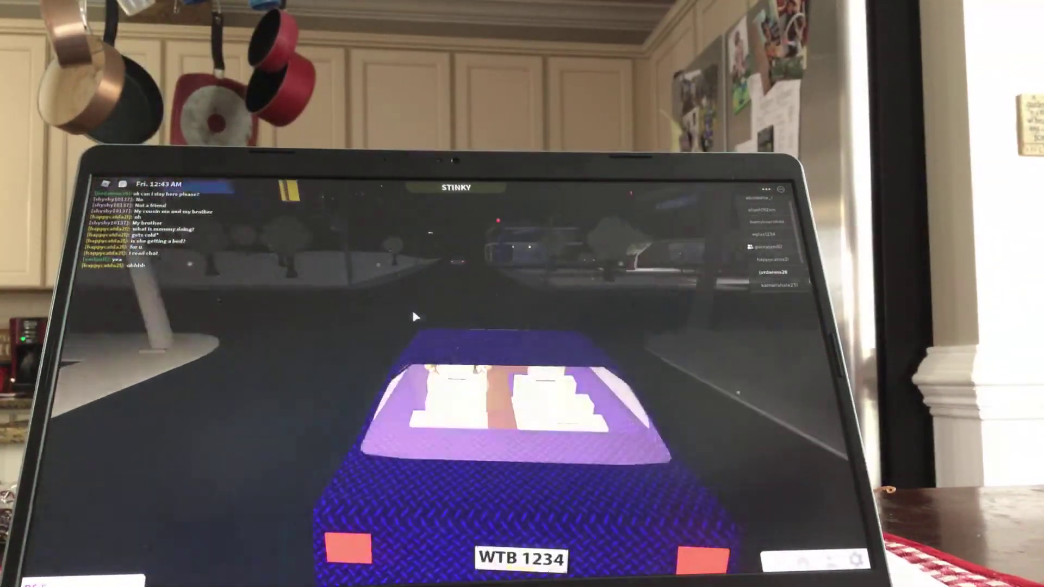
Step: Continue past the lit building along the dark road and turn at the intersection
key(w)
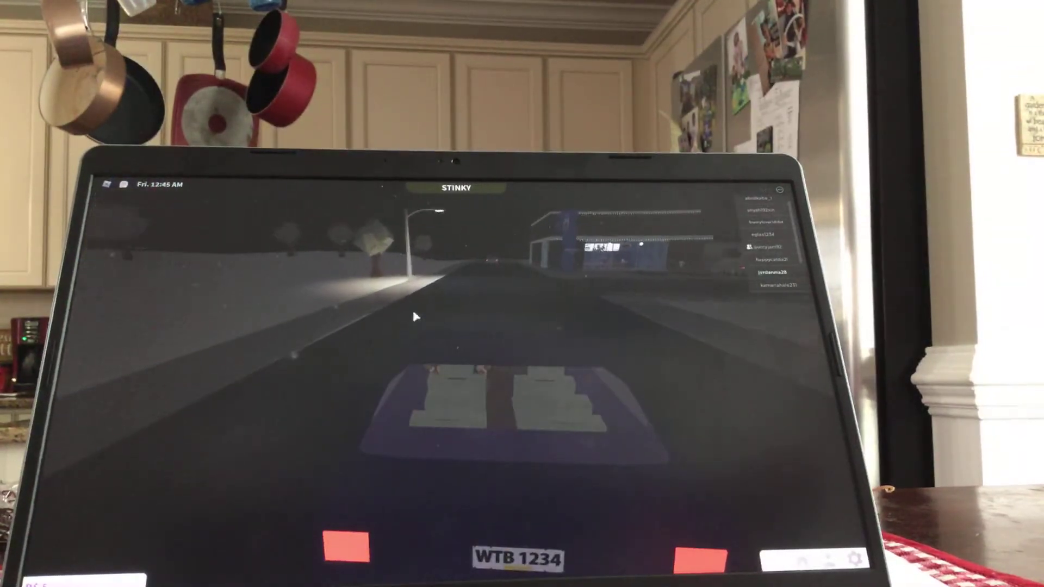
key(w)
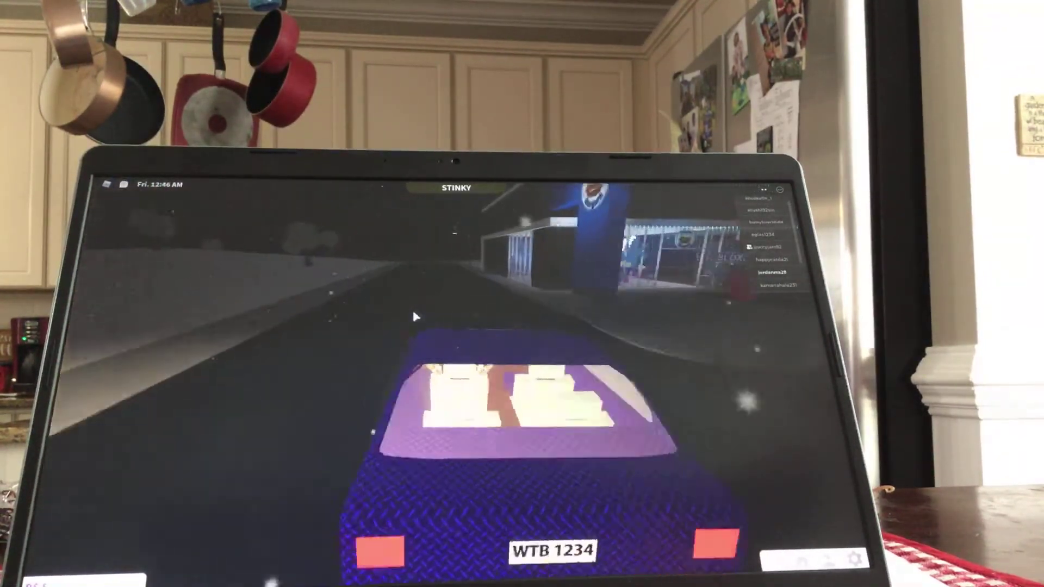
key(w)
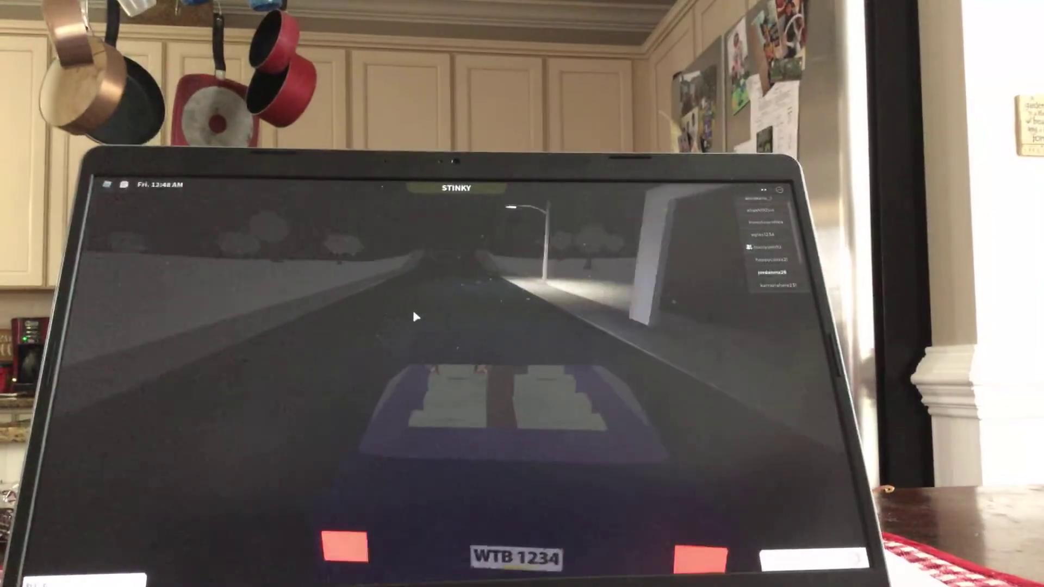
key(w)
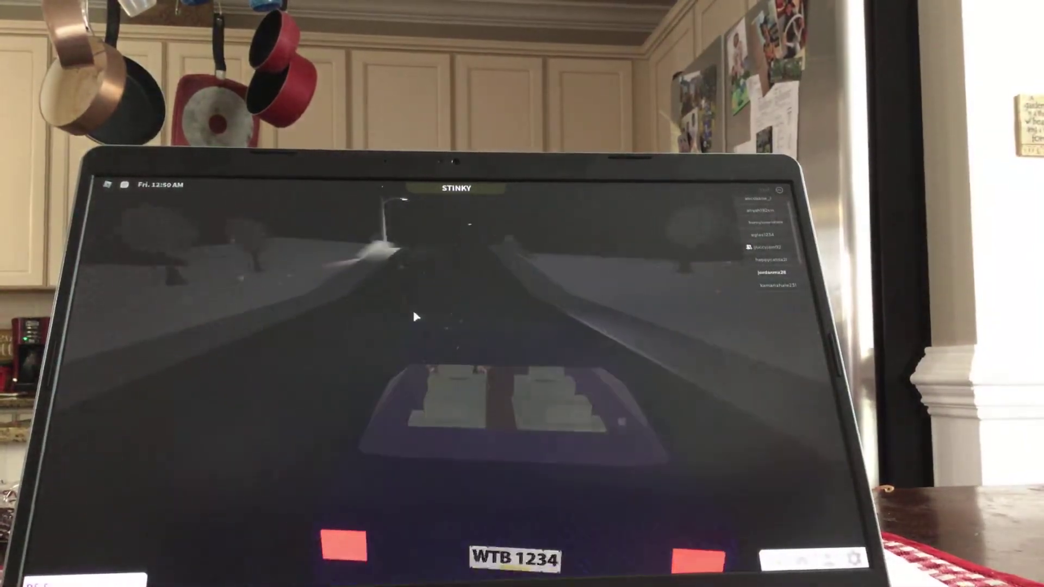
key(w)
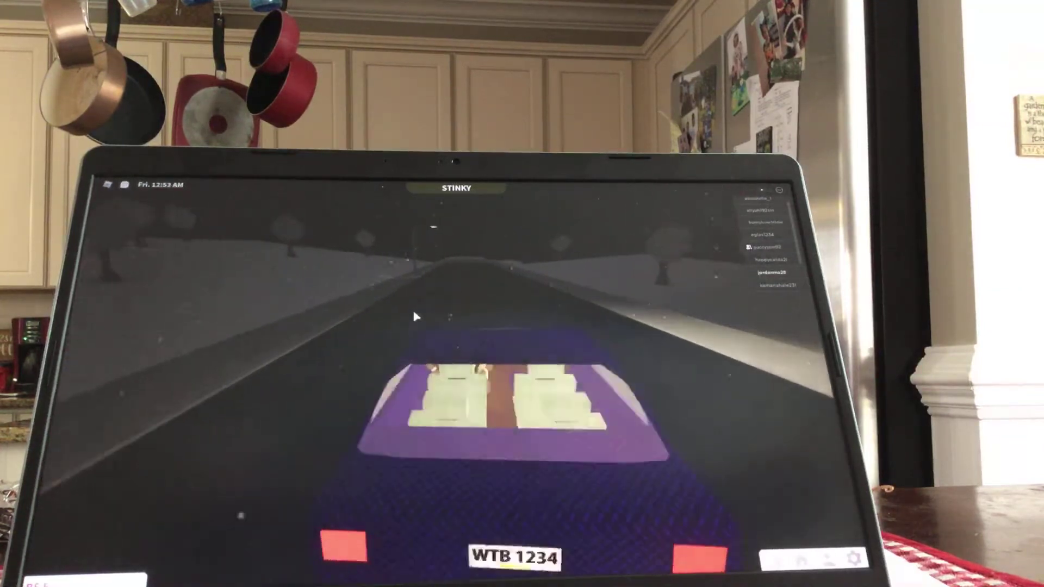
key(w)
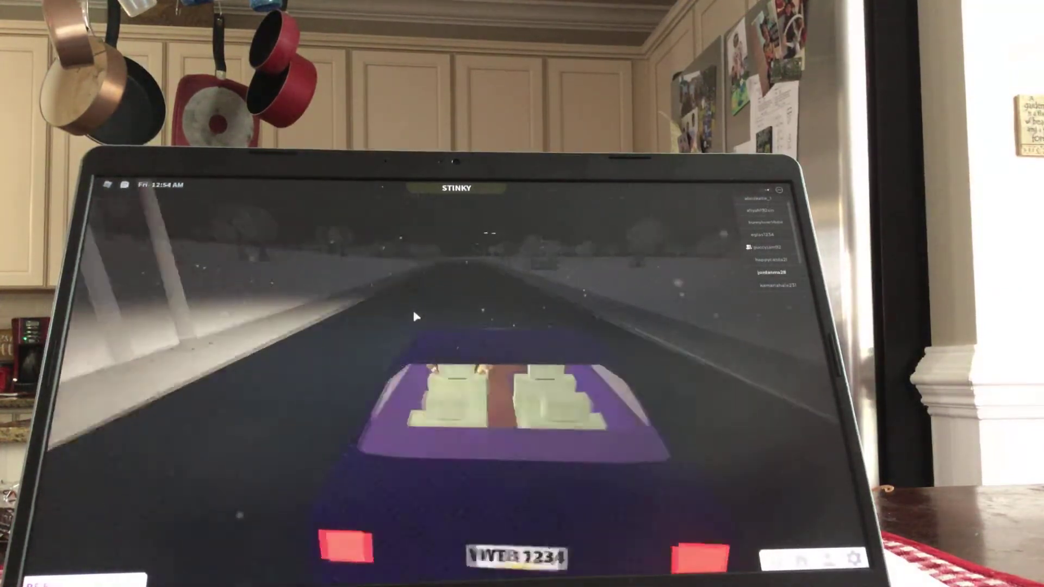
key(w)
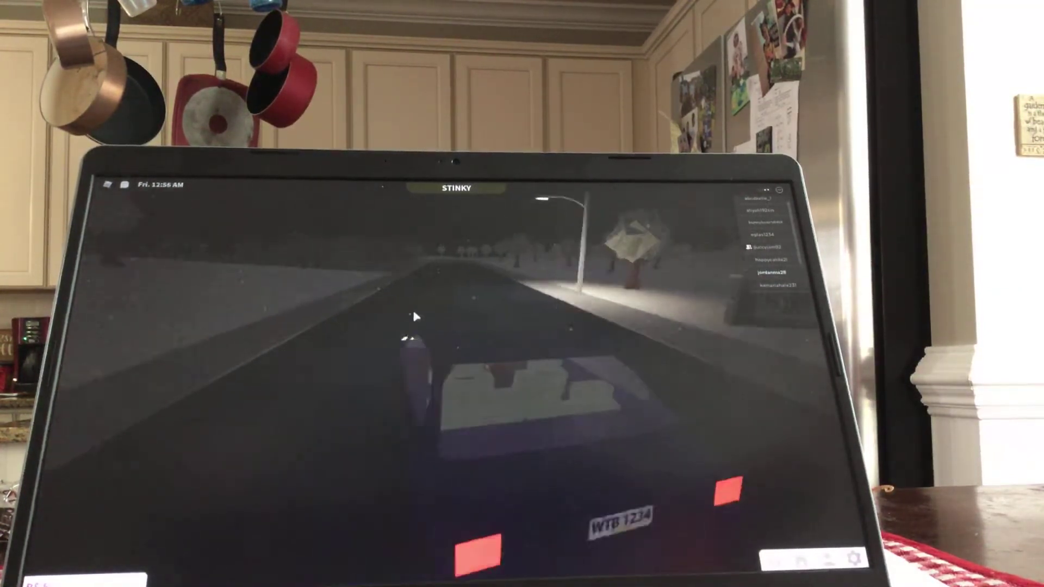
key(w)
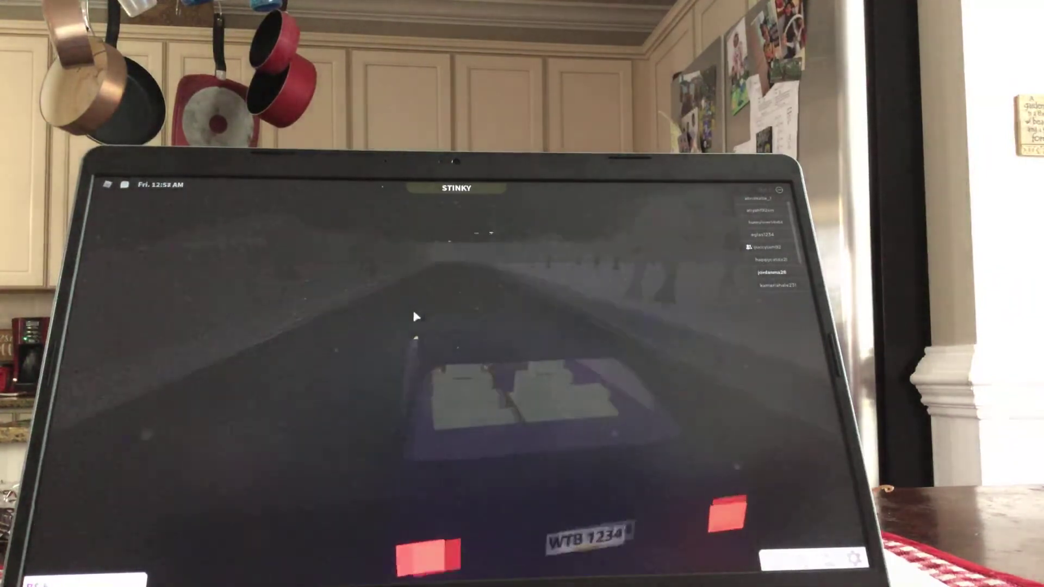
key(w)
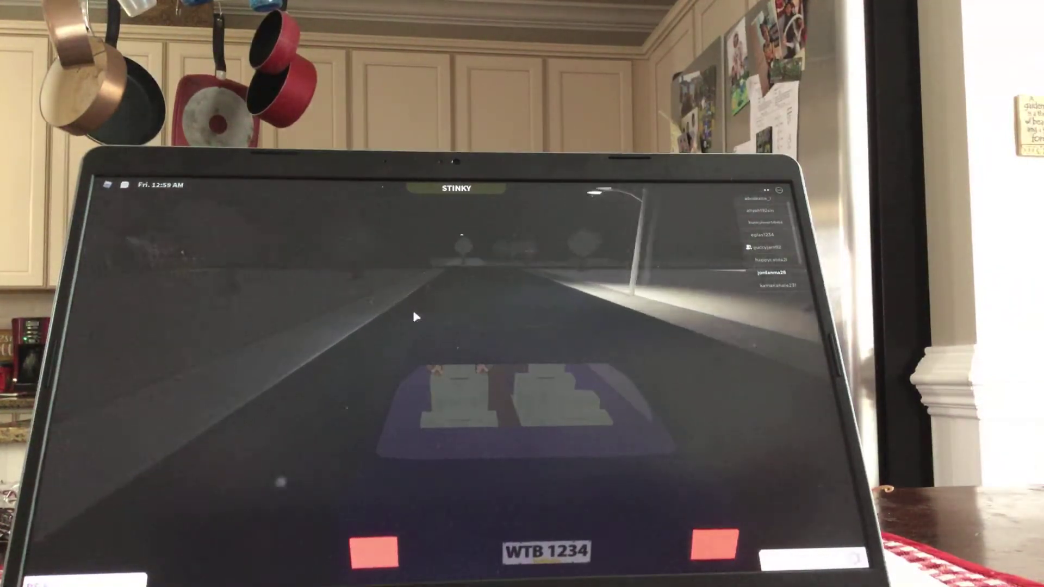
key(w)
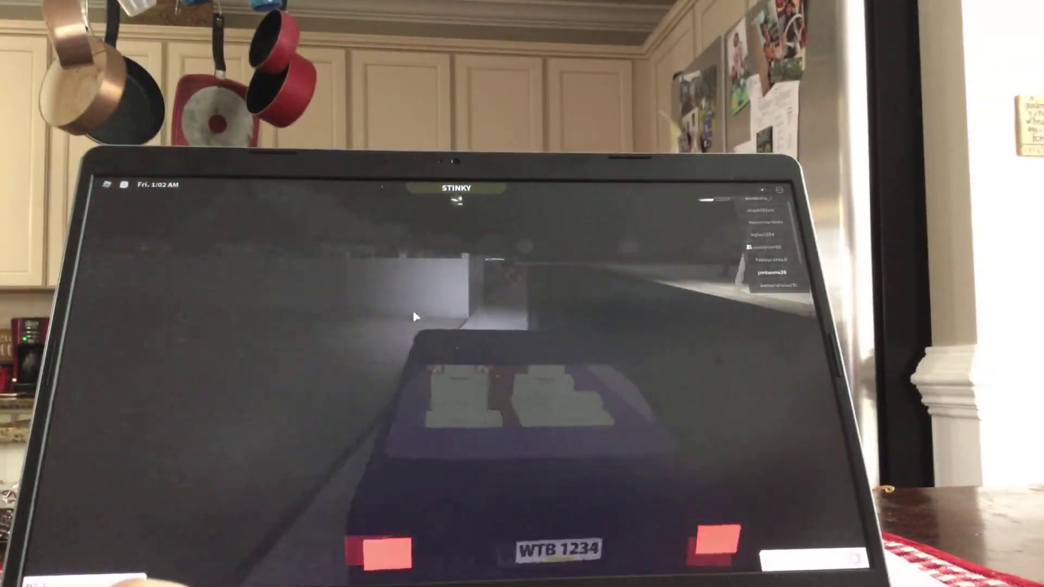
Step: Step out of the car and walk down the dark road toward other players
key(space)
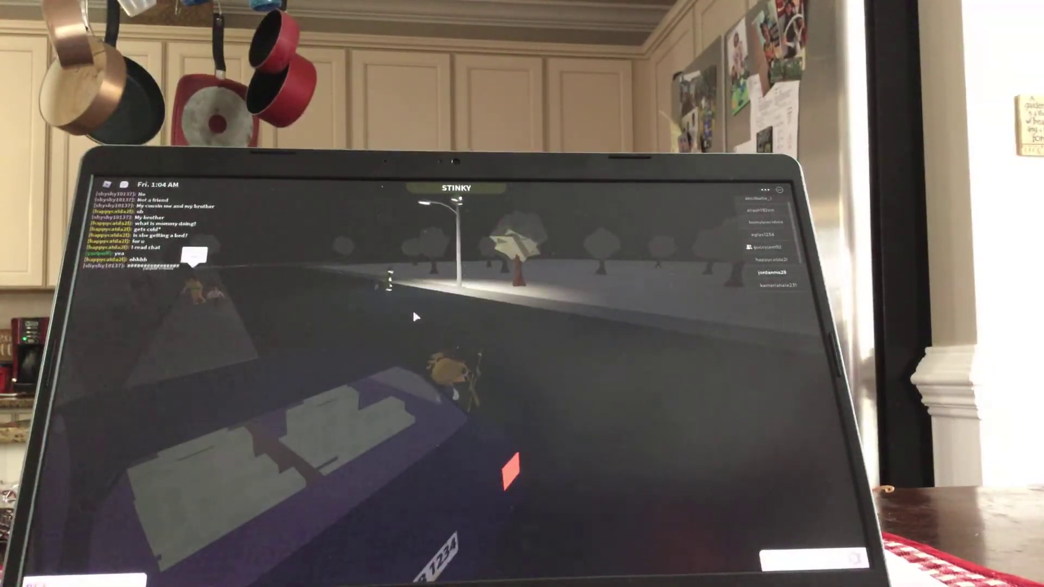
key(w)
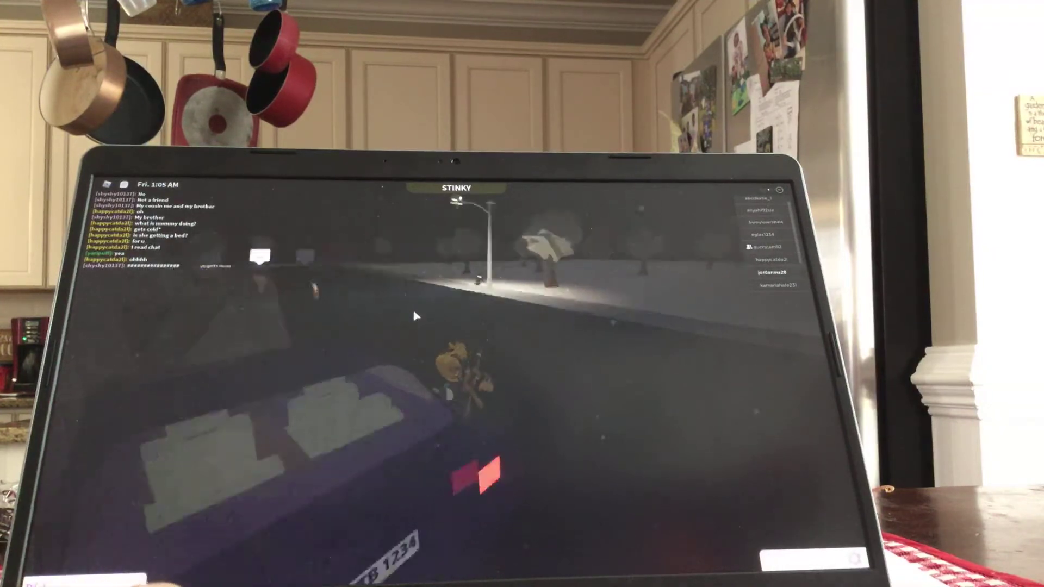
key(w)
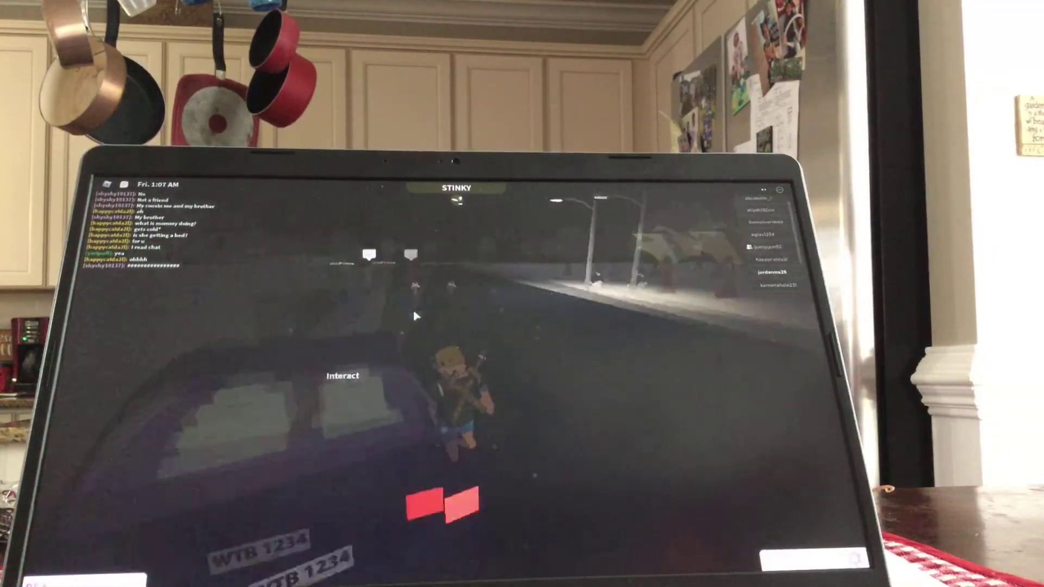
key(w)
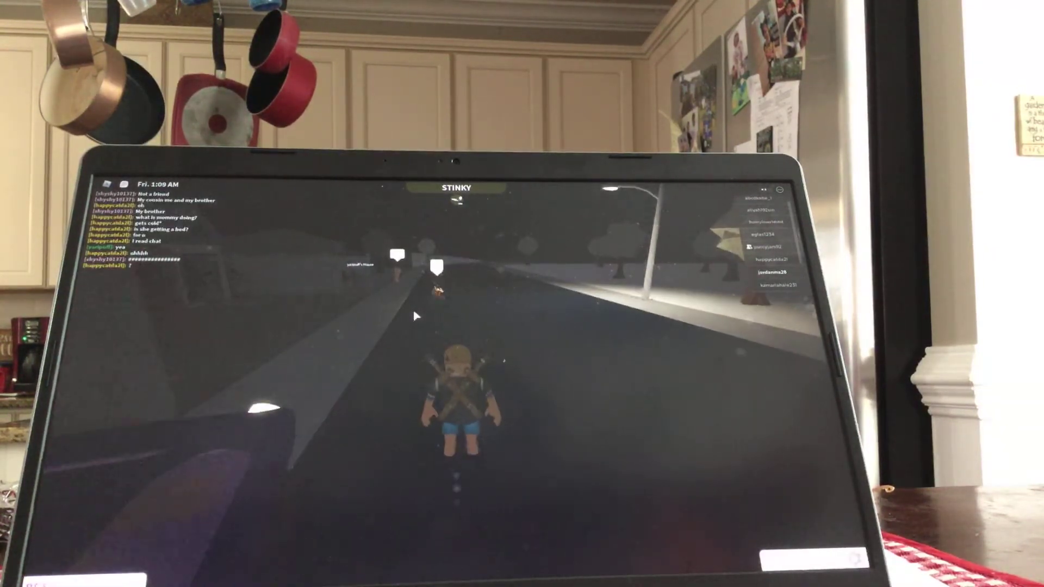
key(w)
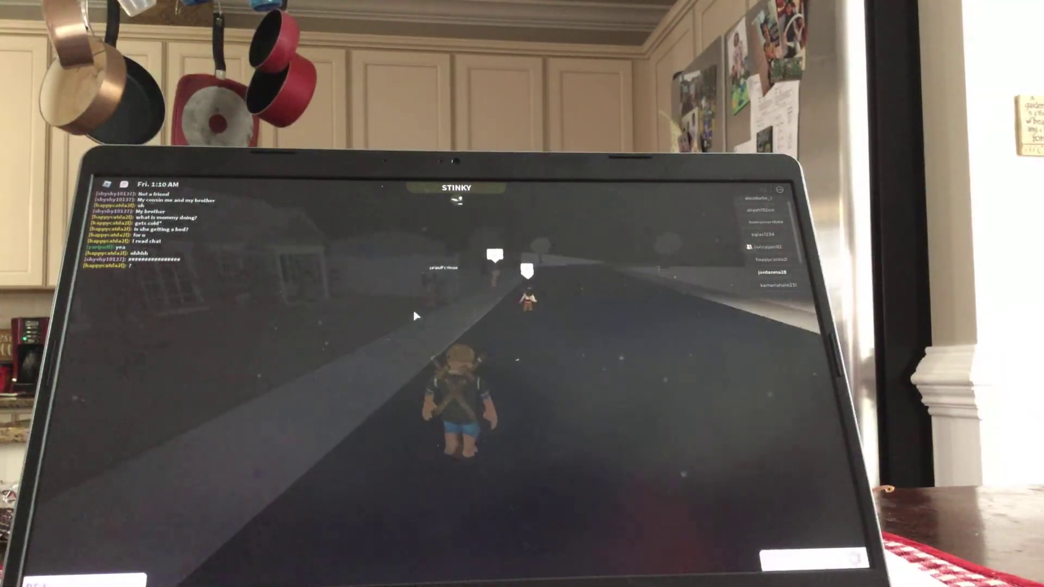
key(w)
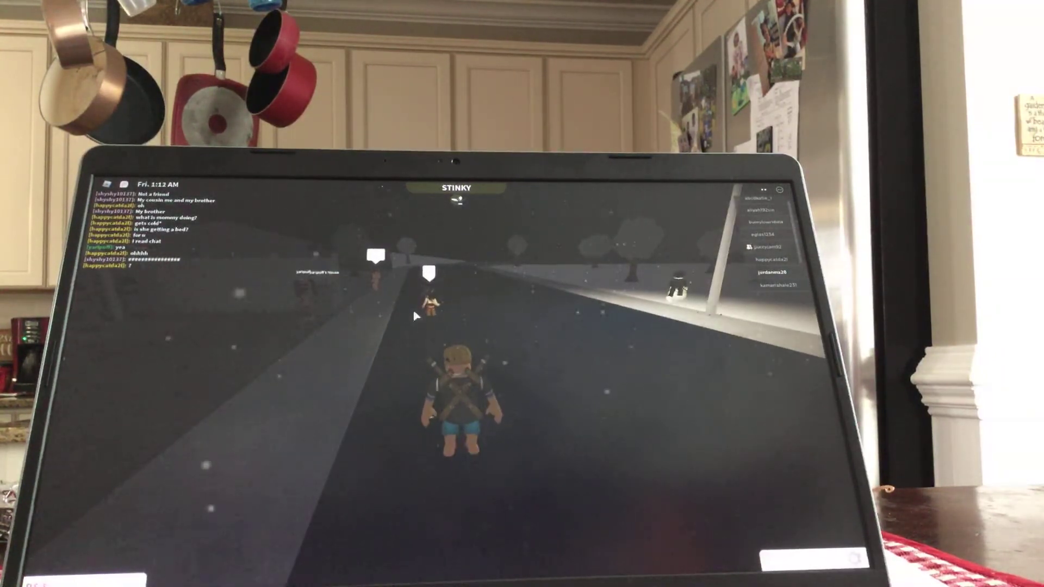
Step: Walk past the streetlight and turn to face the houses across the sidewalk
key(d)
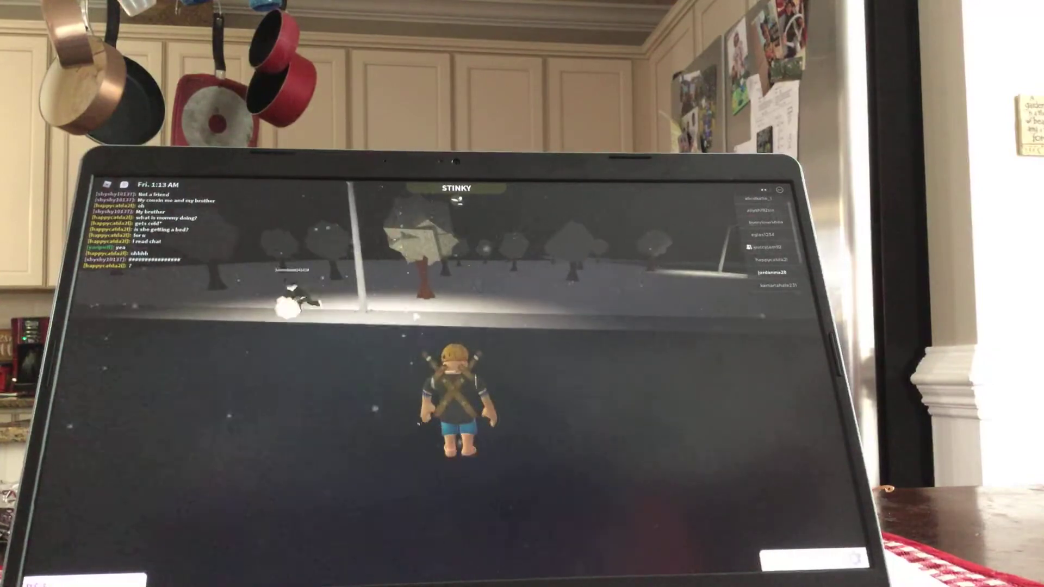
key(a)
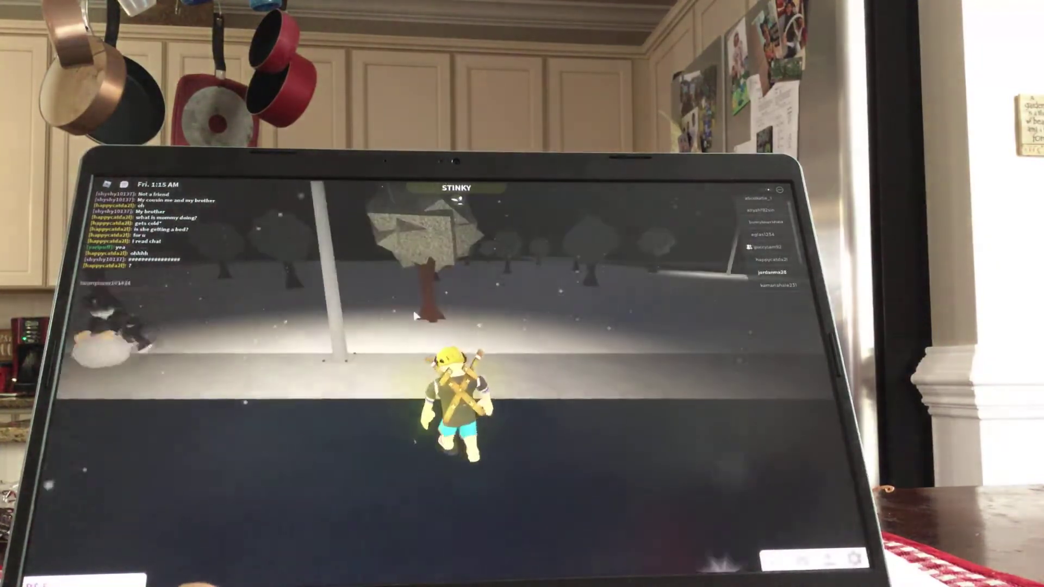
key(a)
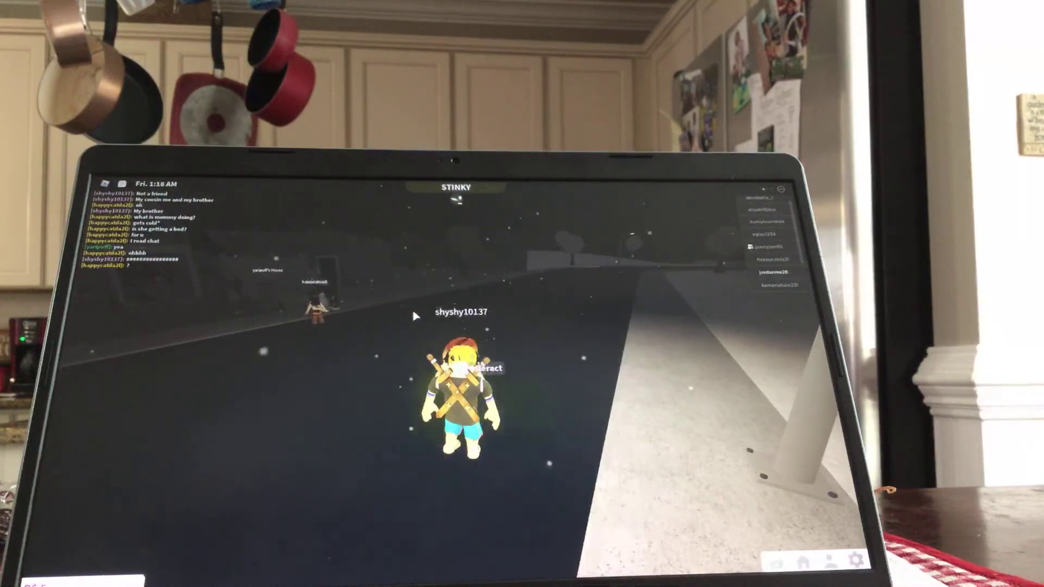
key(w)
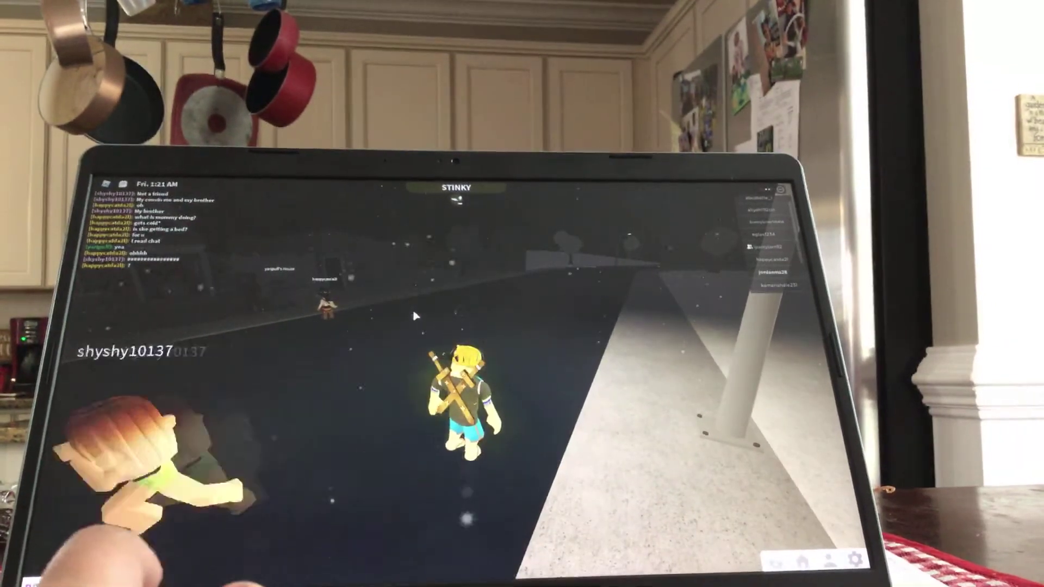
key(d)
key(a)
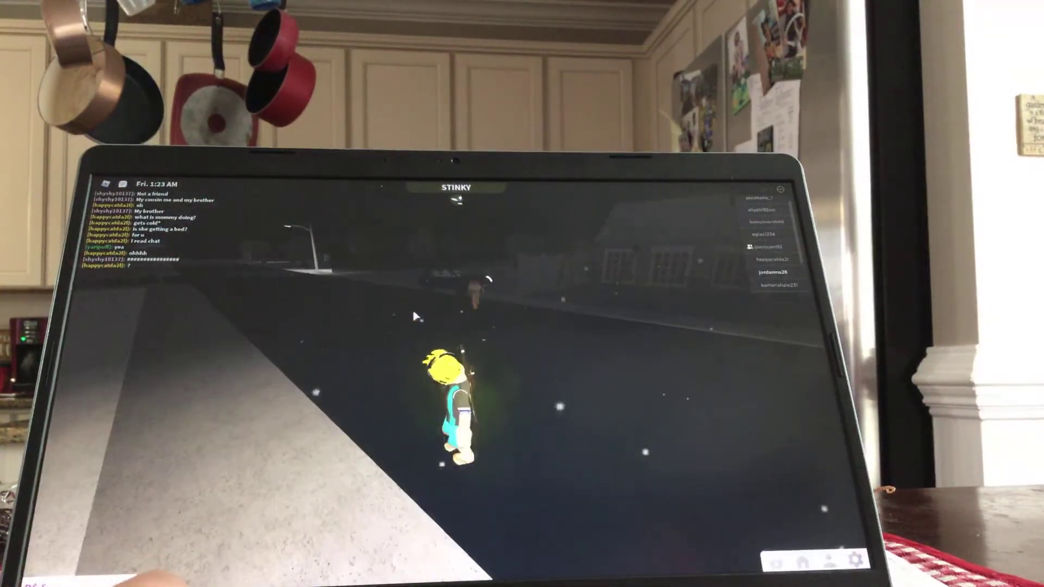
key(w)
key(w)
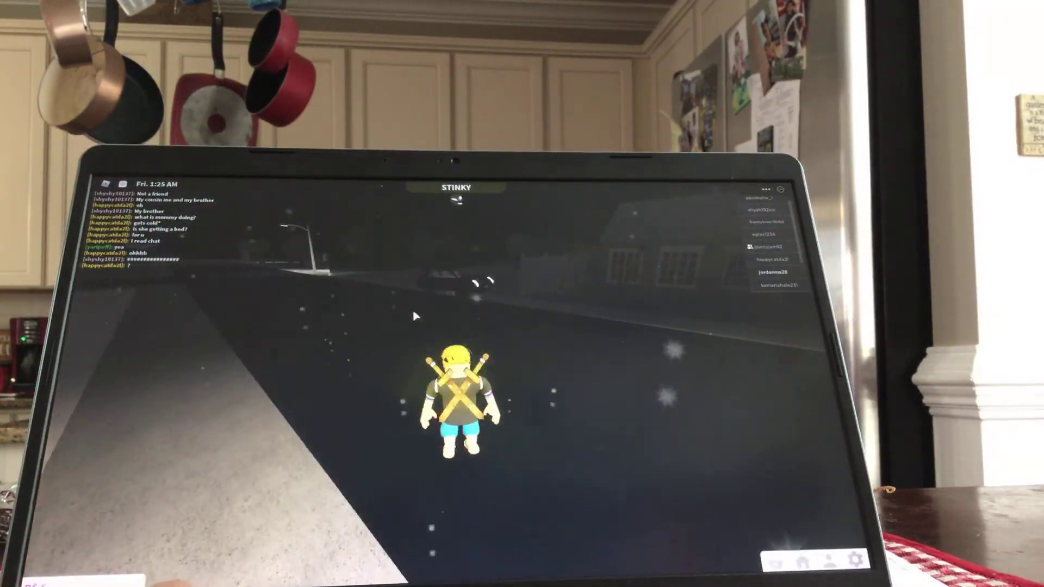
key(w)
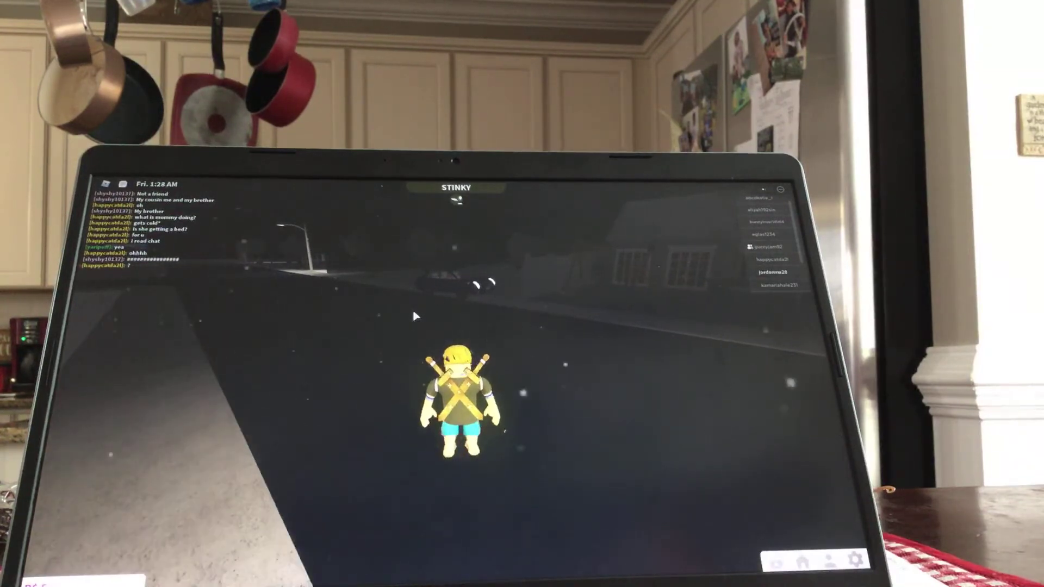
key(w)
key(w)
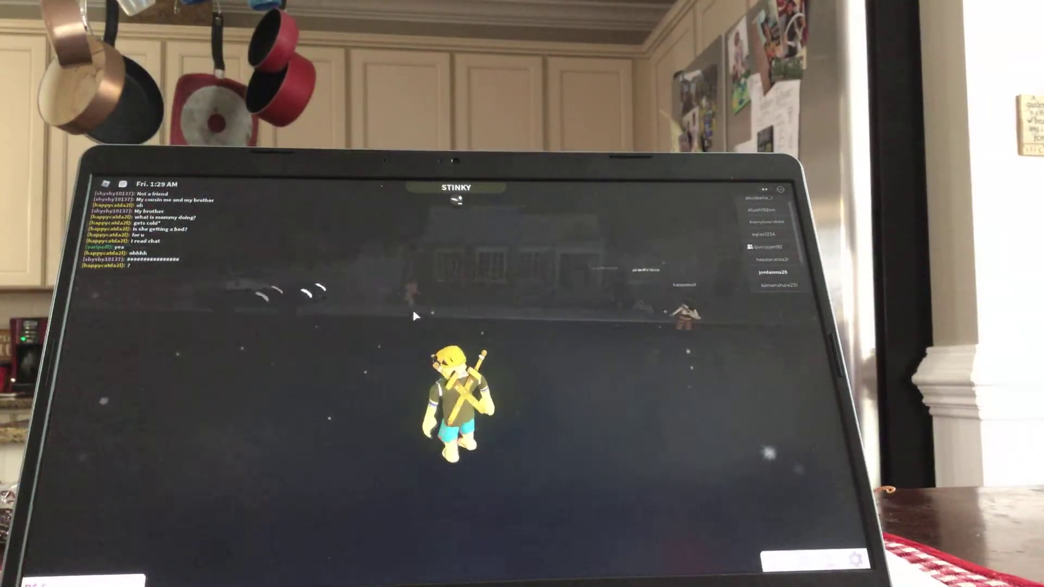
key(a)
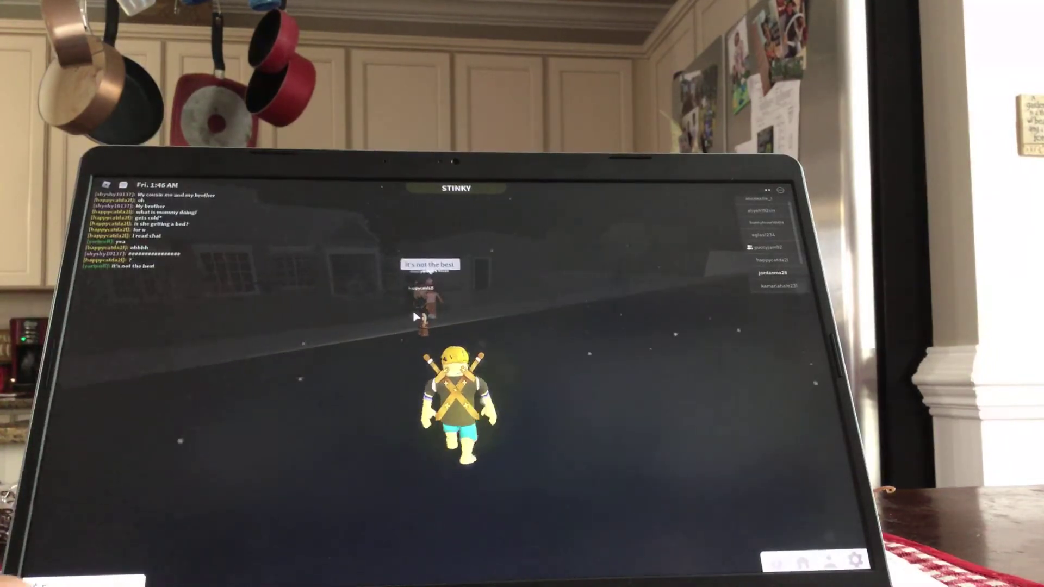
key(a)
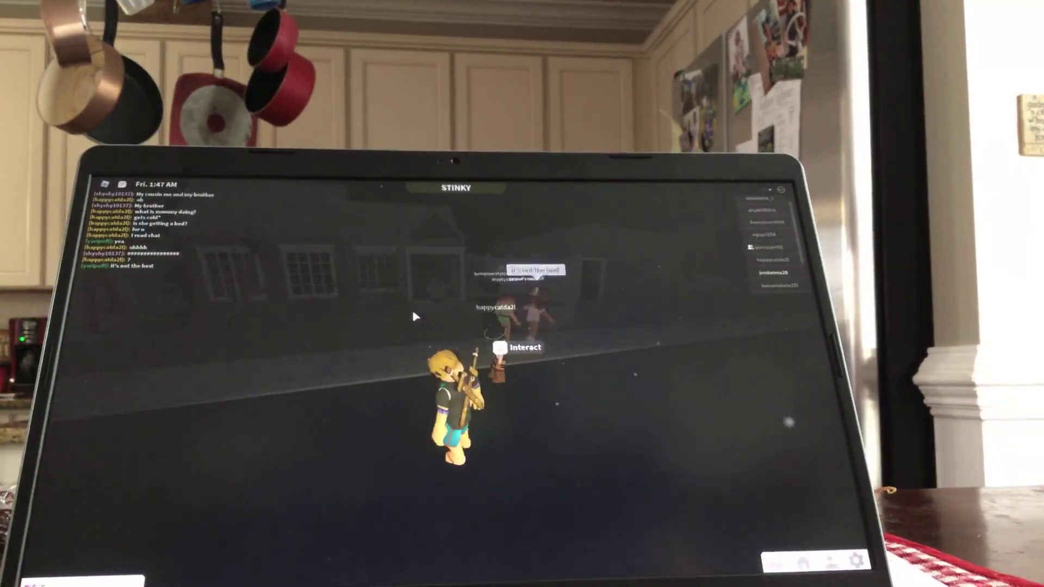
key(w)
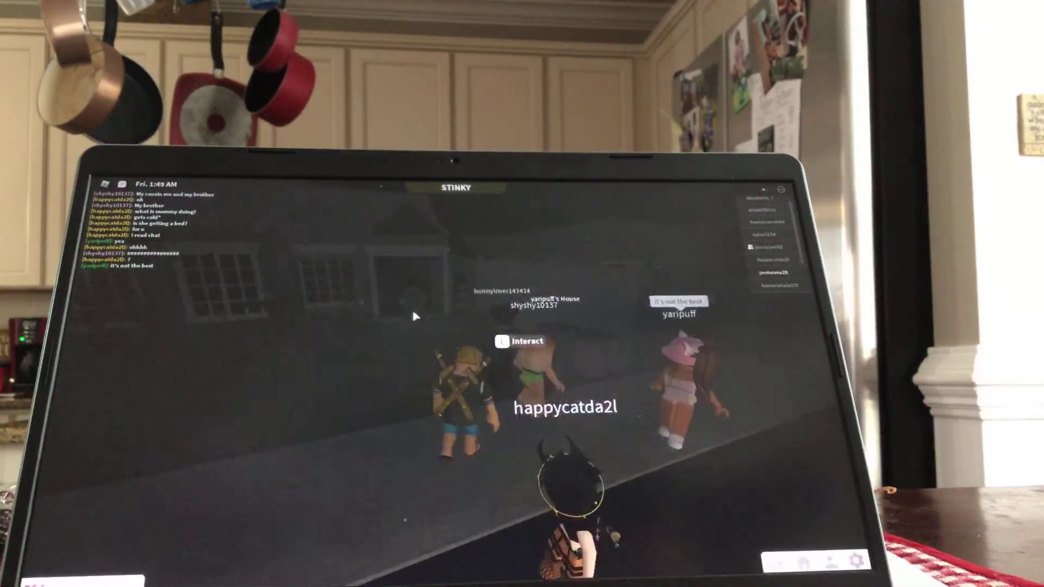
key(s)
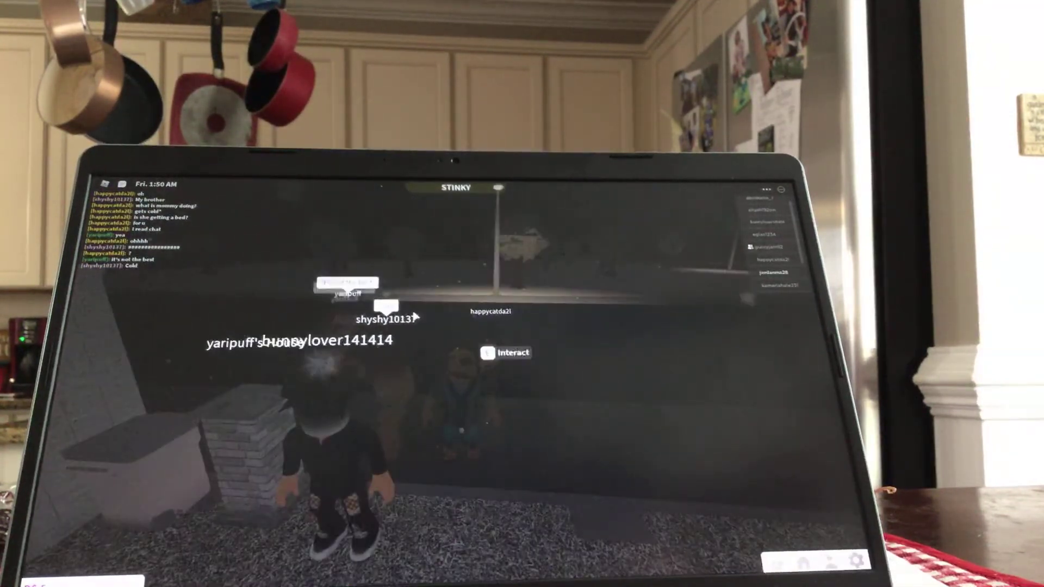
key(w)
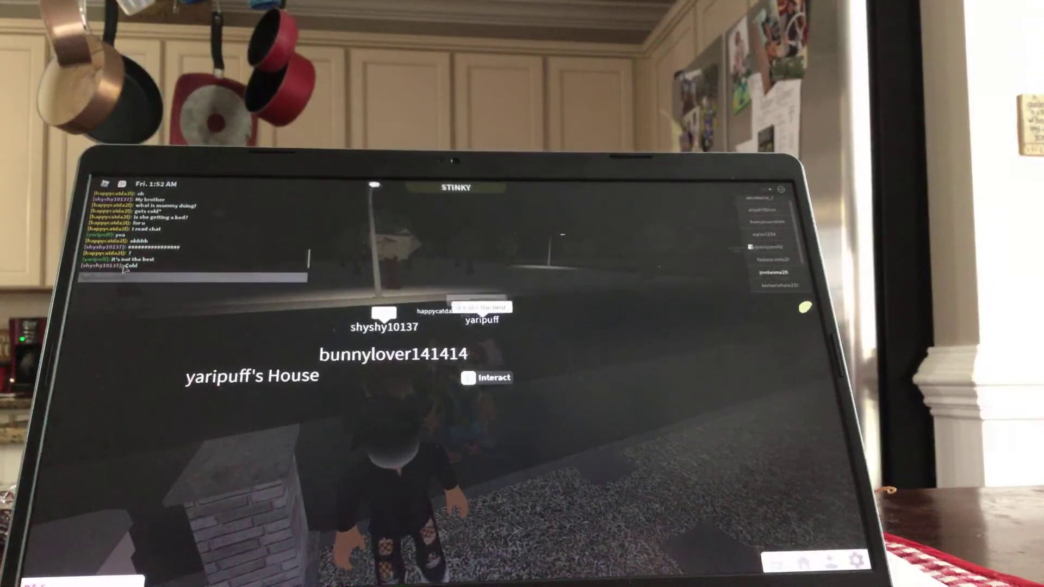
key(a)
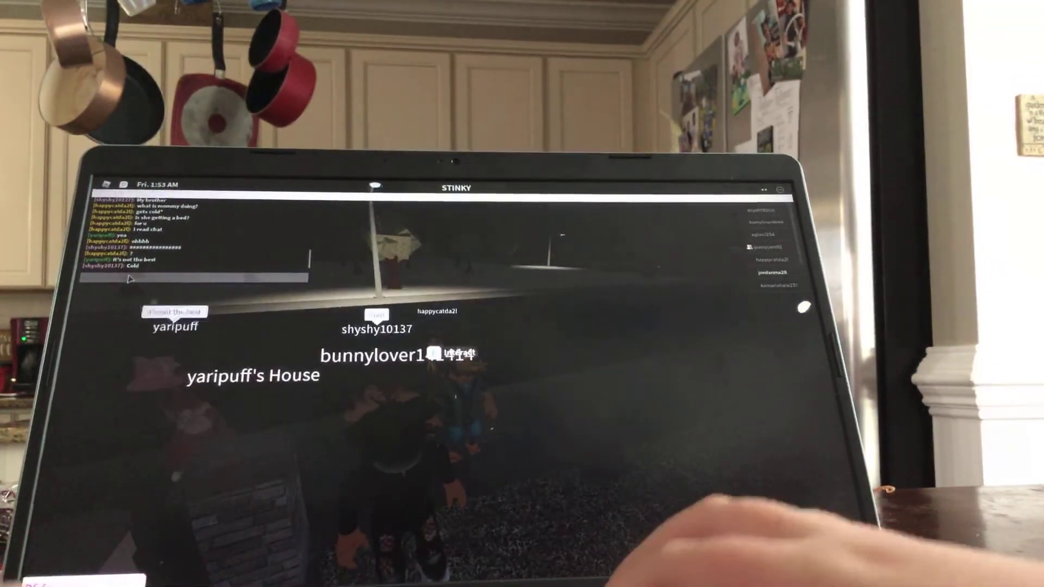
text(can u ackey)
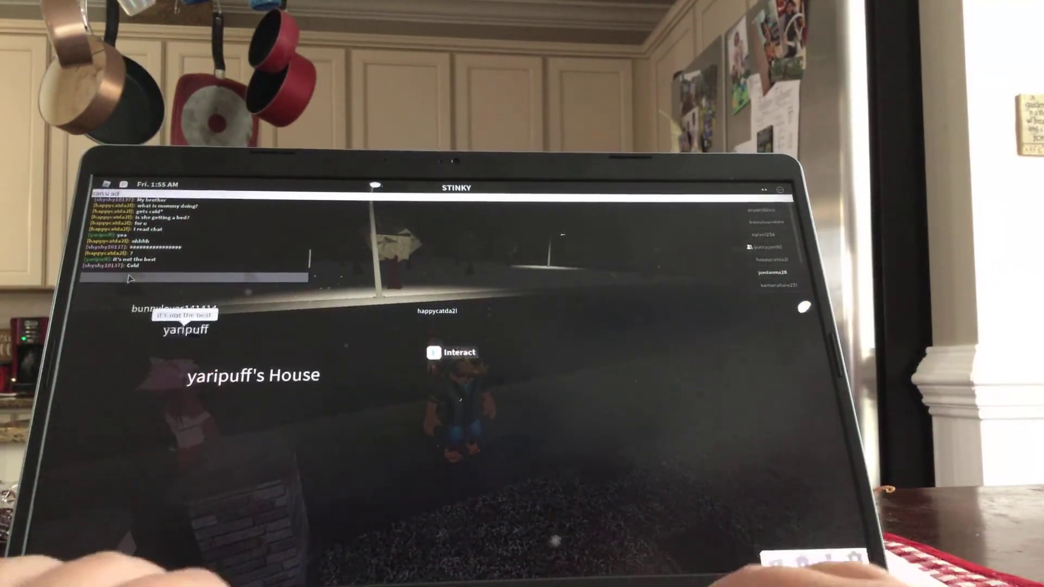
text(t mee)
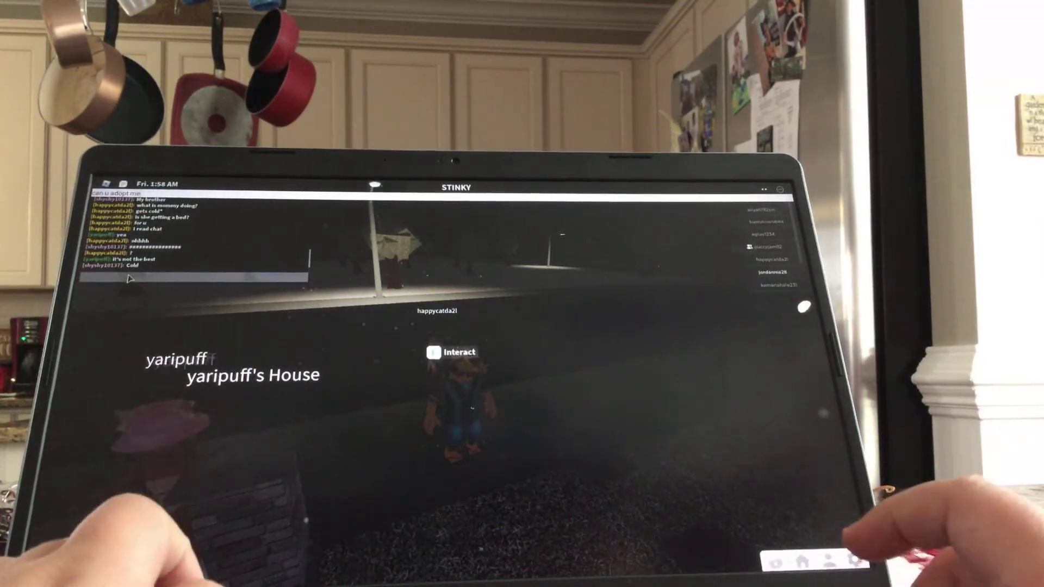
key(Return)
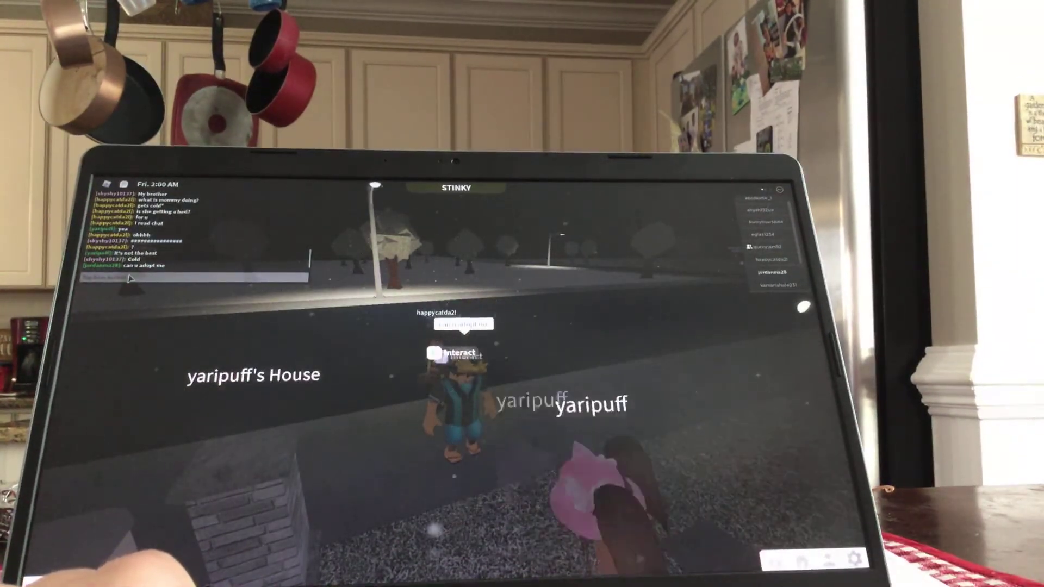
key(a)
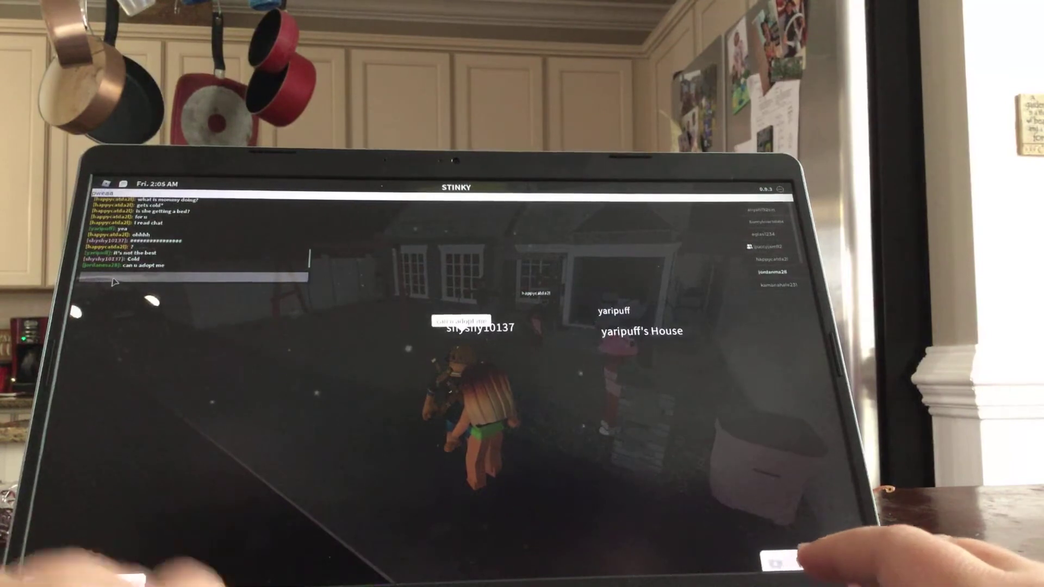
key(Return)
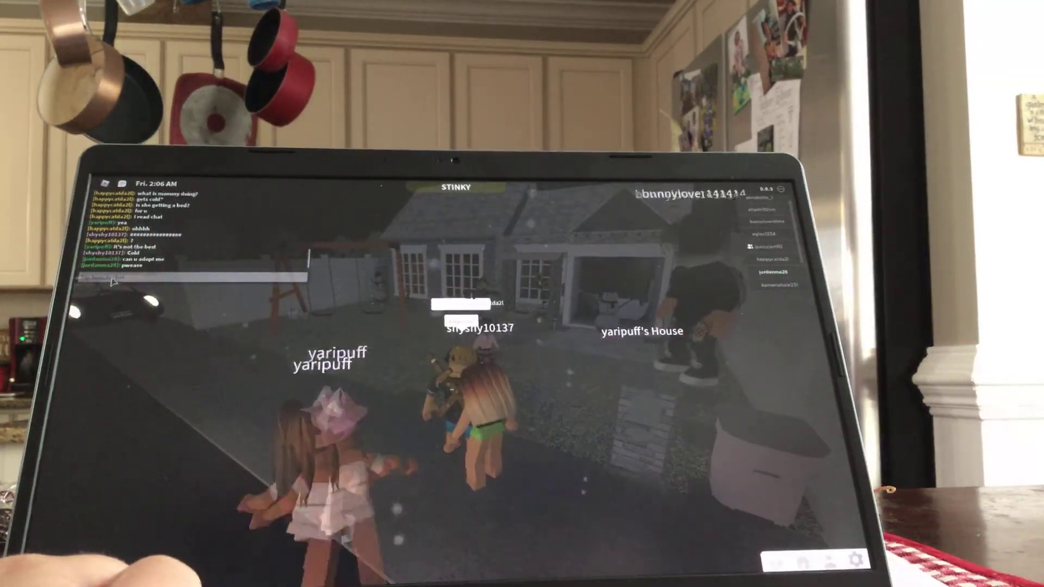
key(w)
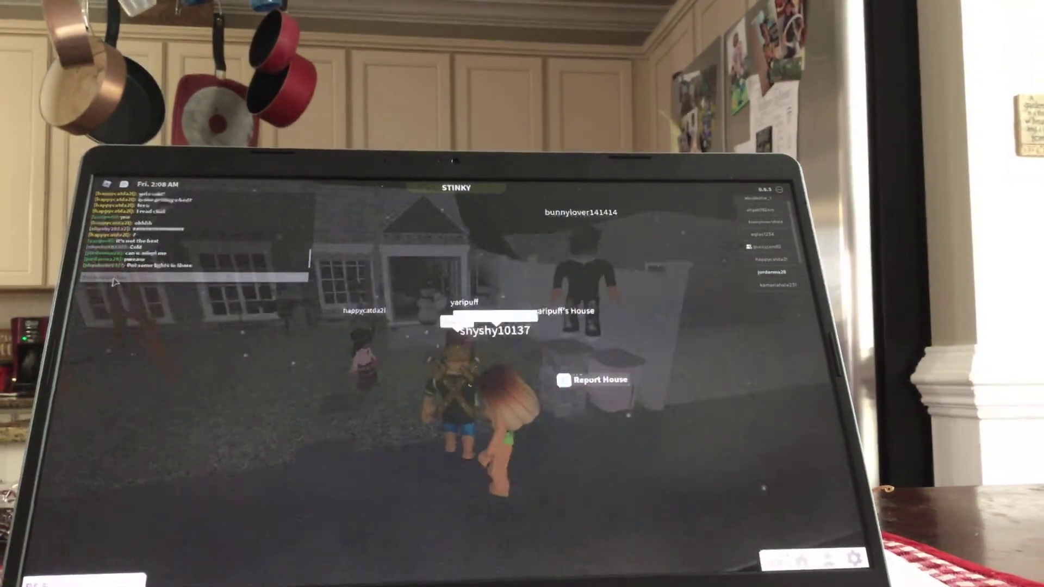
key(w)
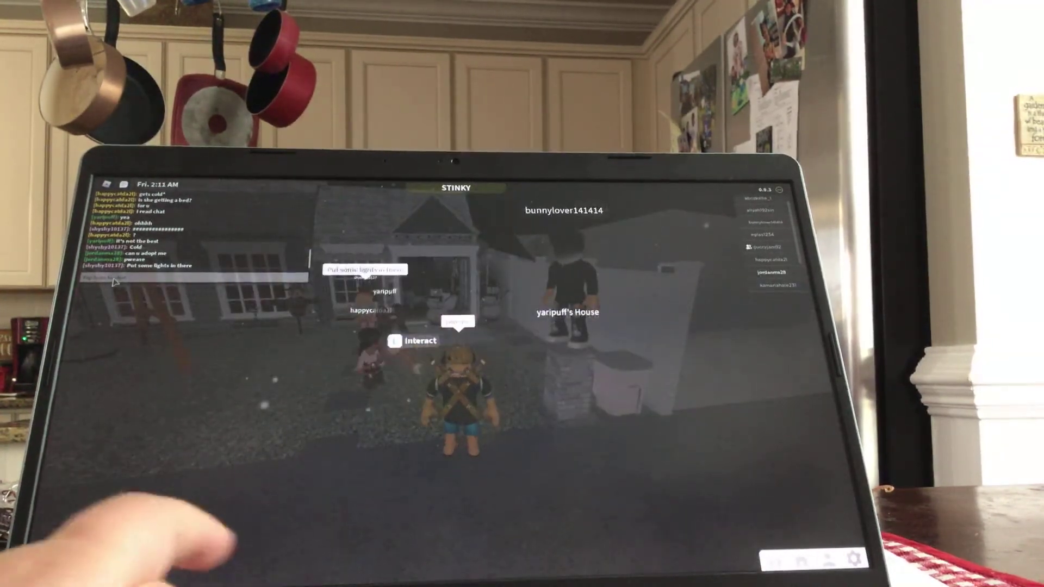
key(Right)
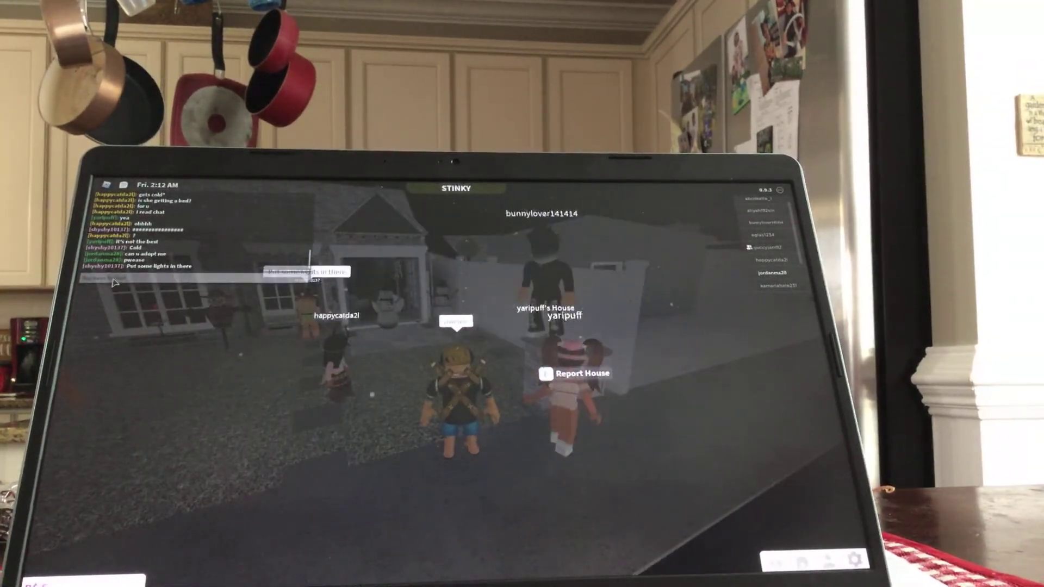
key(Left)
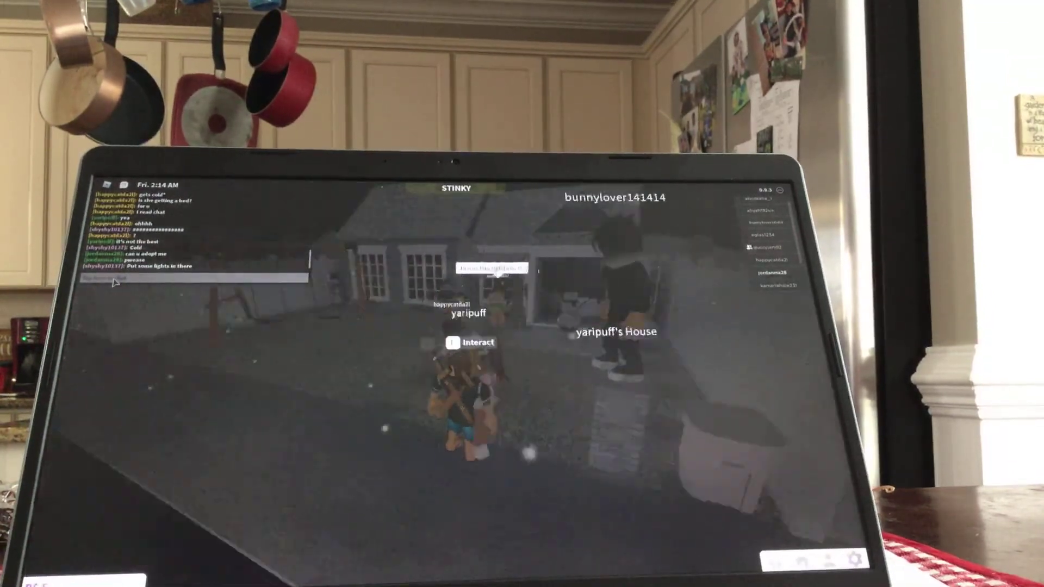
key(Right)
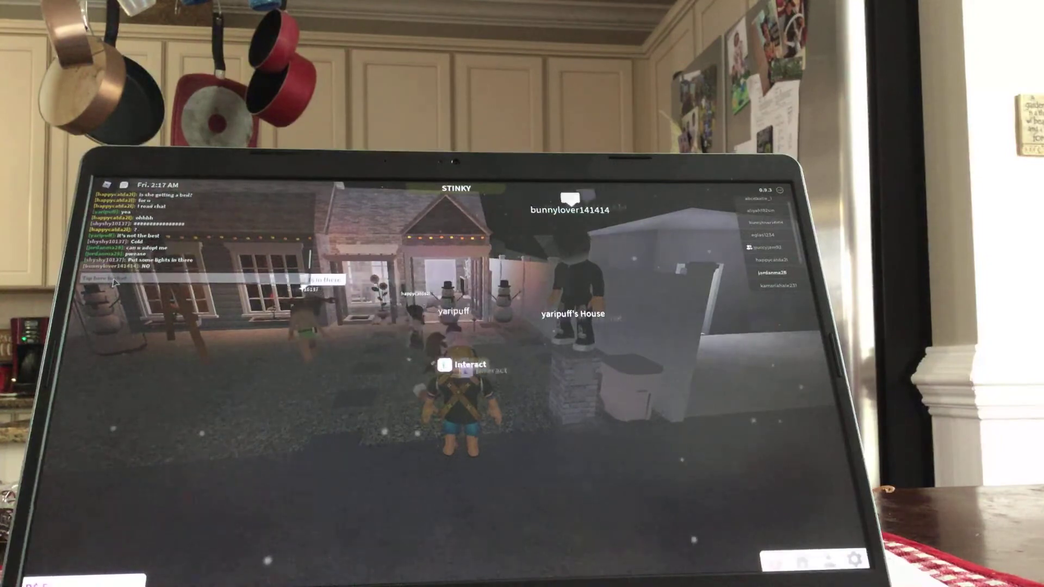
key(Left)
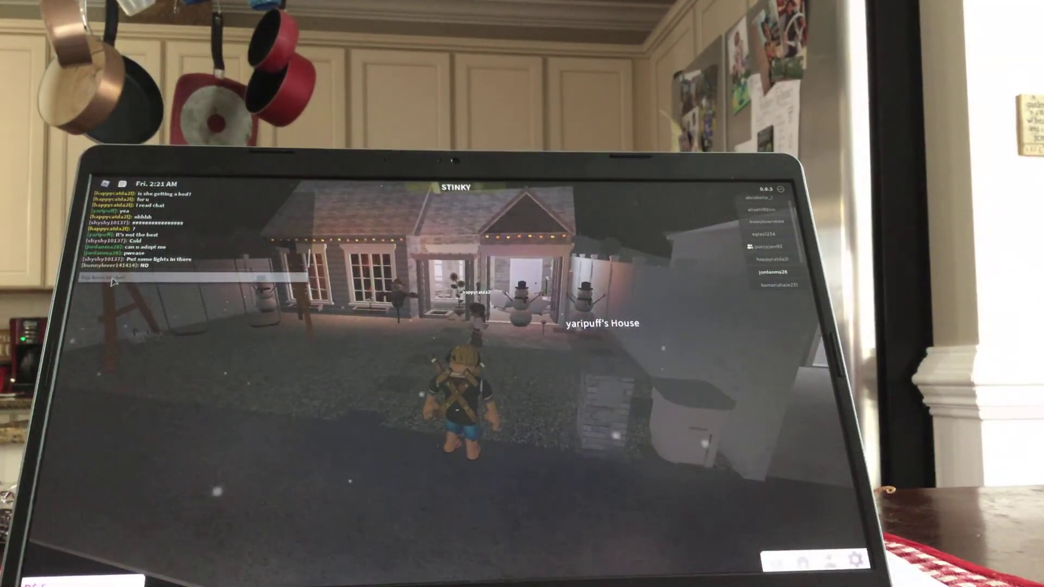
key(Right)
key(Right)
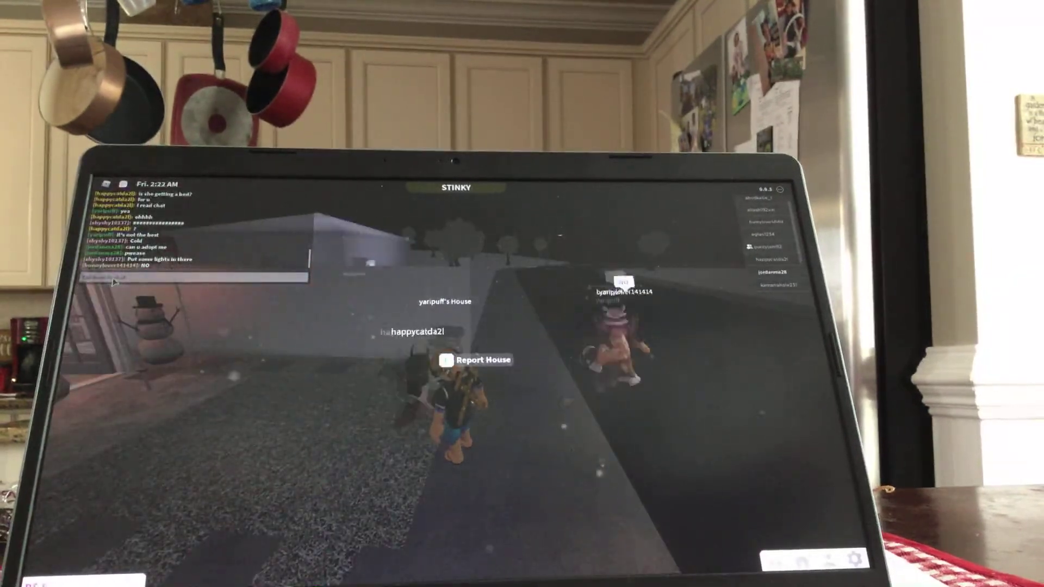
key(Right)
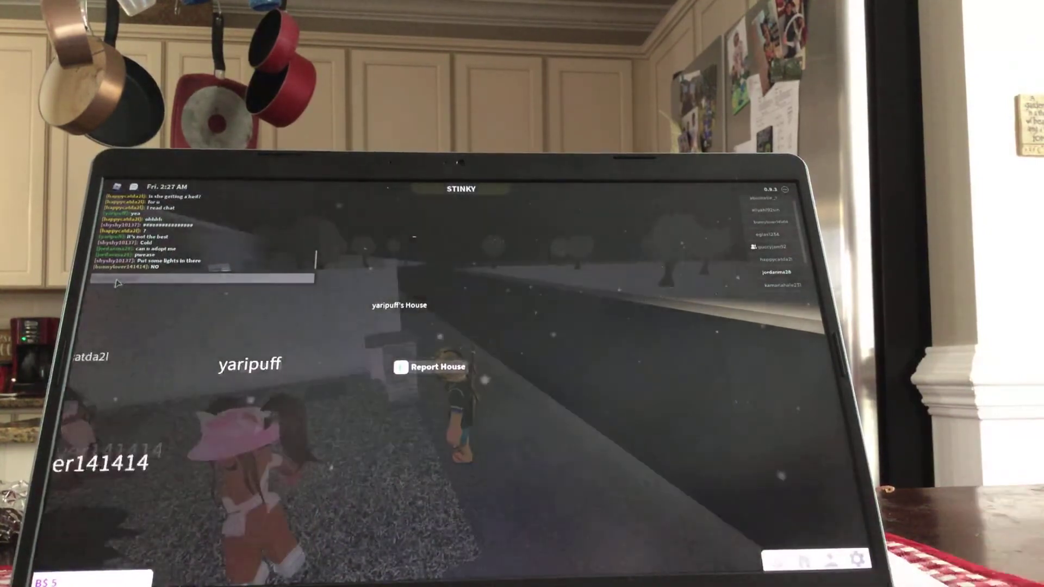
key(Left)
key(Left)
key(Left)
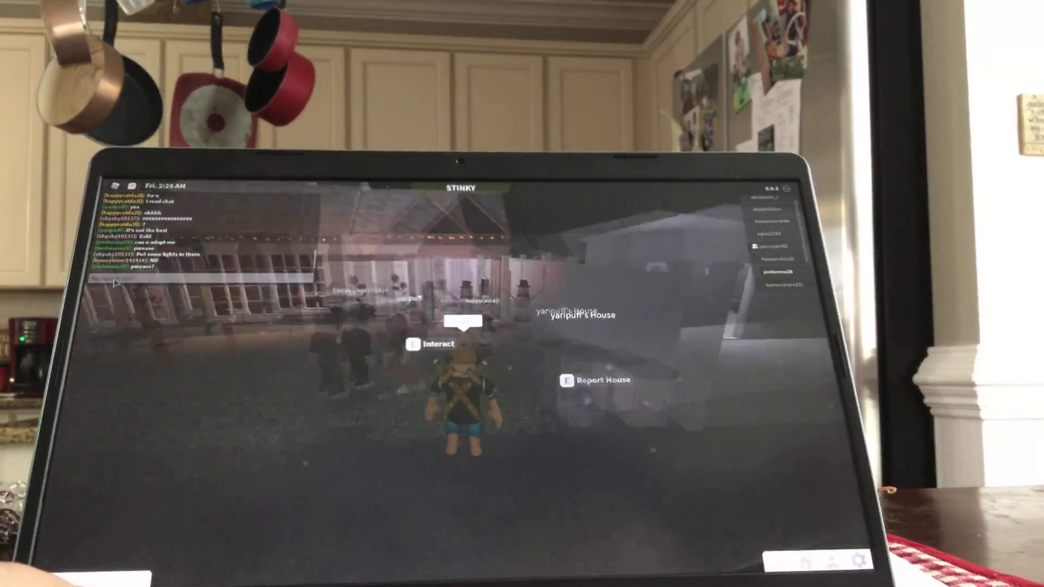
key(Left)
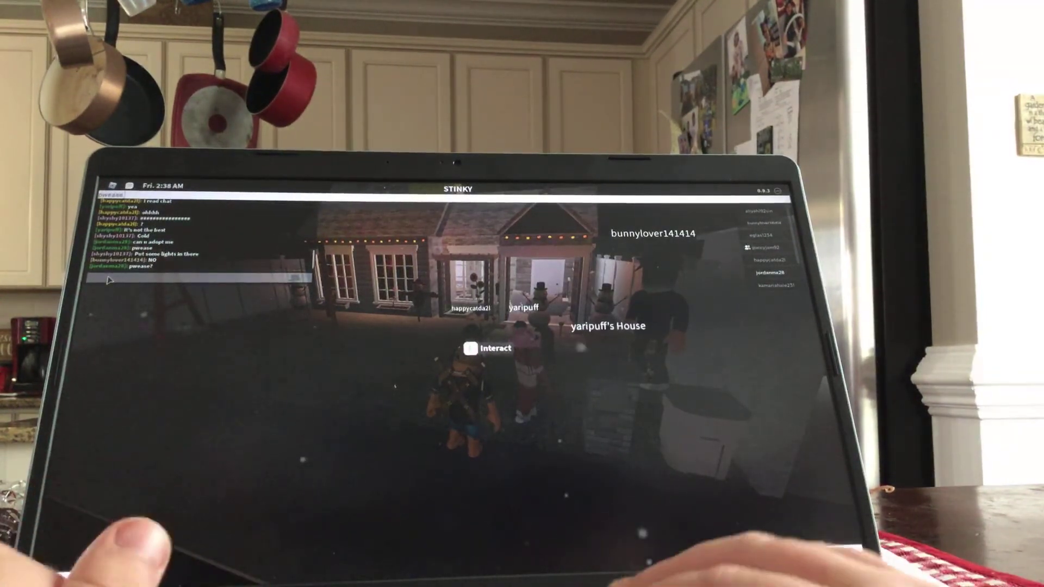
text( adopt me)
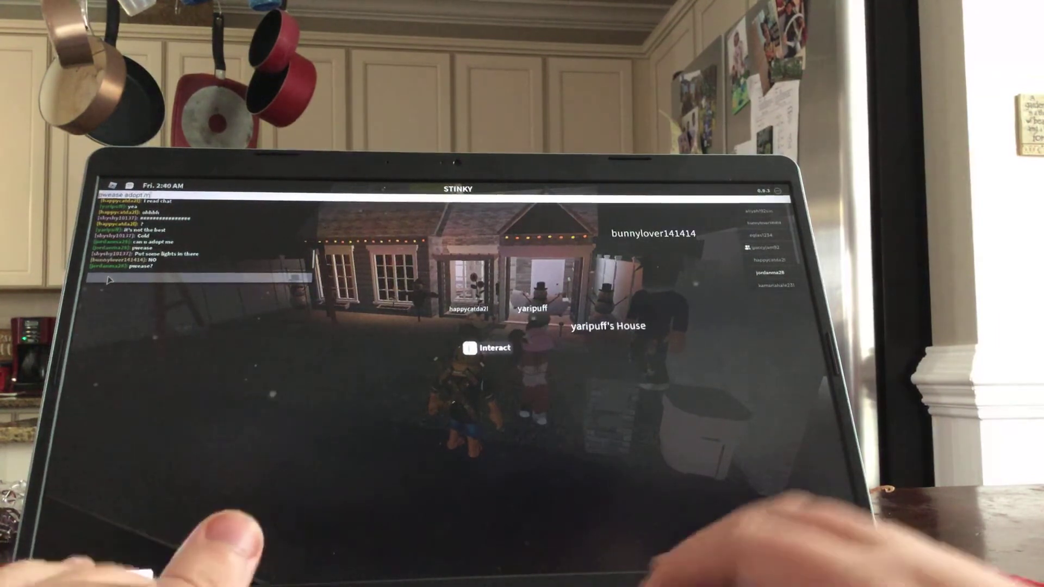
key(Return)
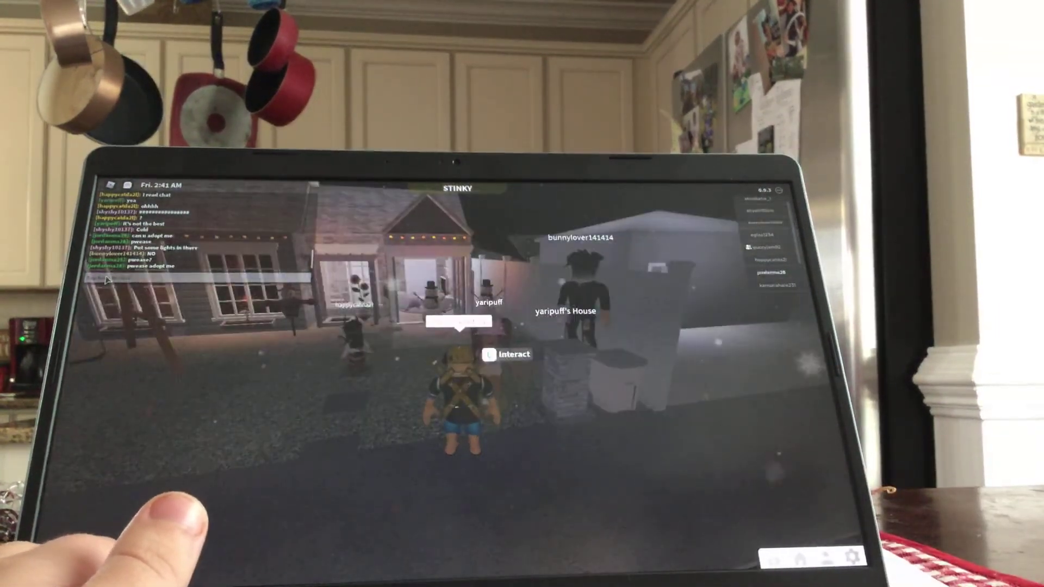
key(Right)
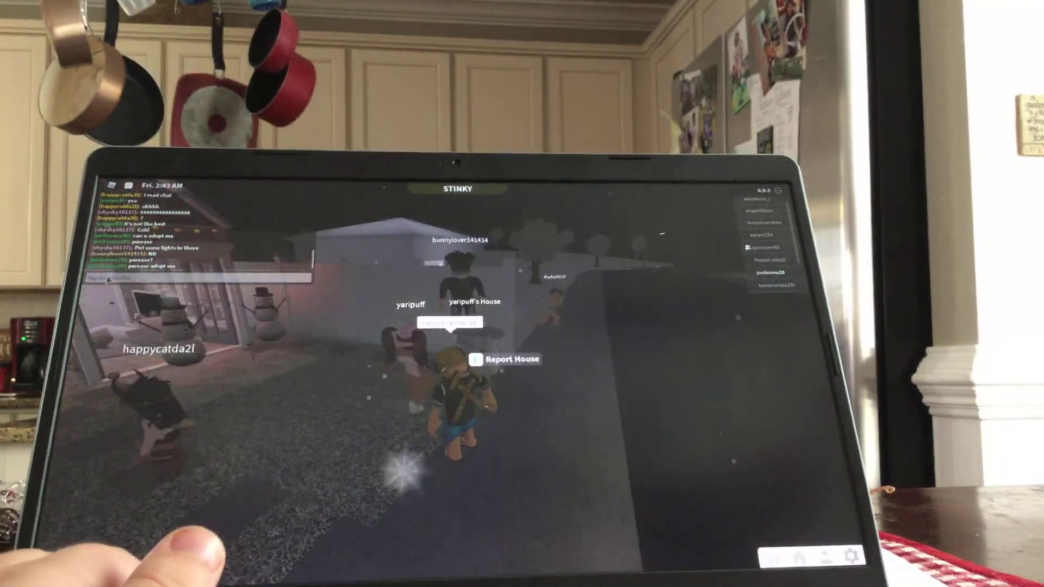
key(Left)
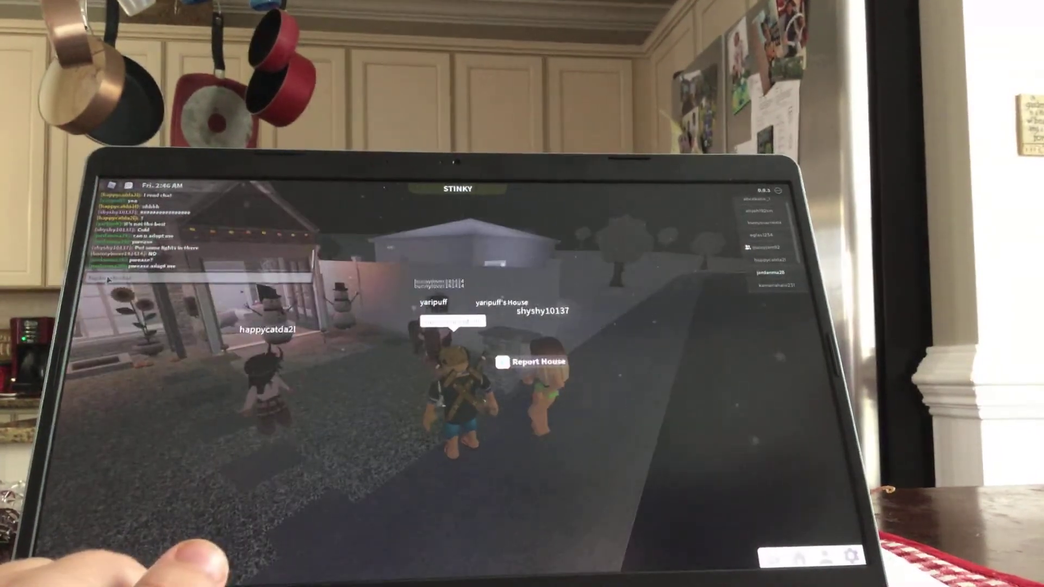
key(Left)
key(Left)
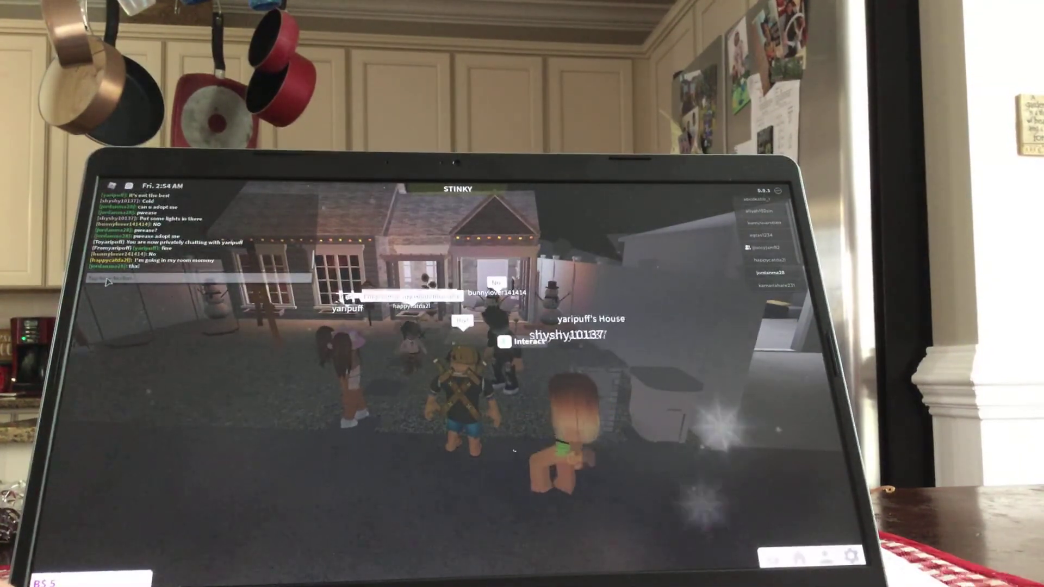
Step: Look around the group, the swing set and the white structure near yaripuff's House
key(Left)
key(Left)
key(Left)
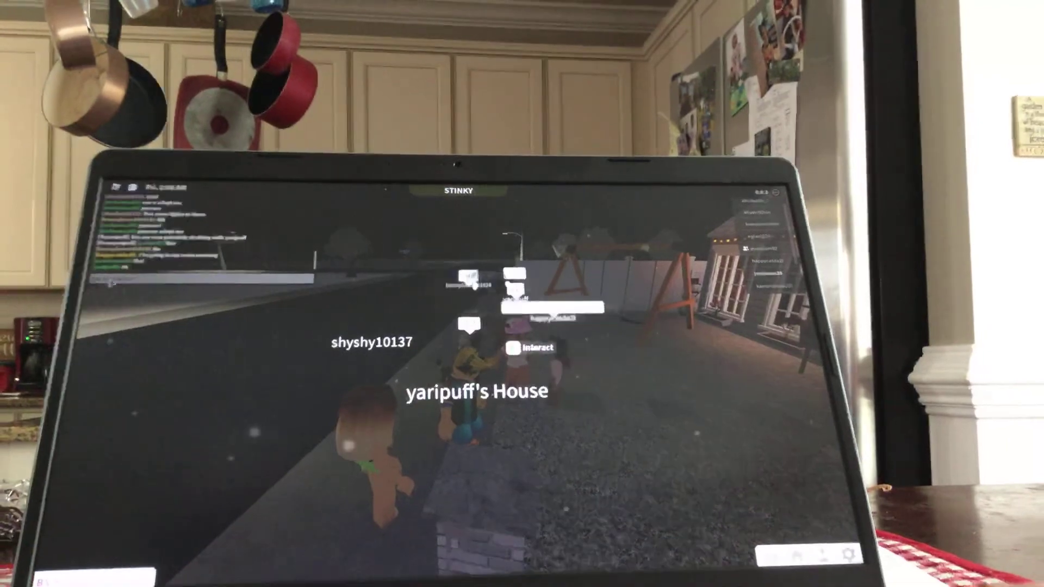
key(Right)
key(Right)
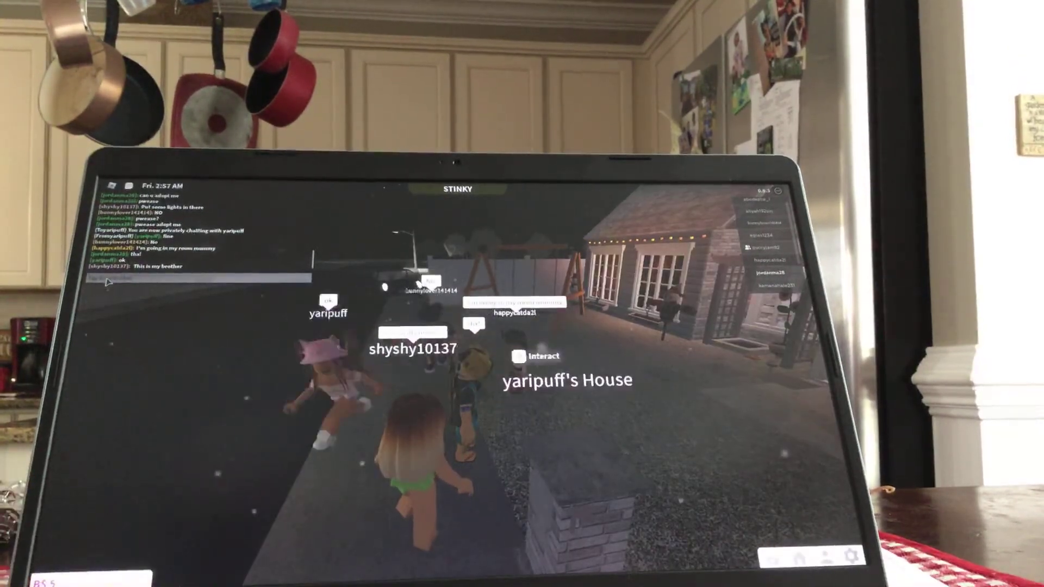
key(Right)
key(Right)
key(Right)
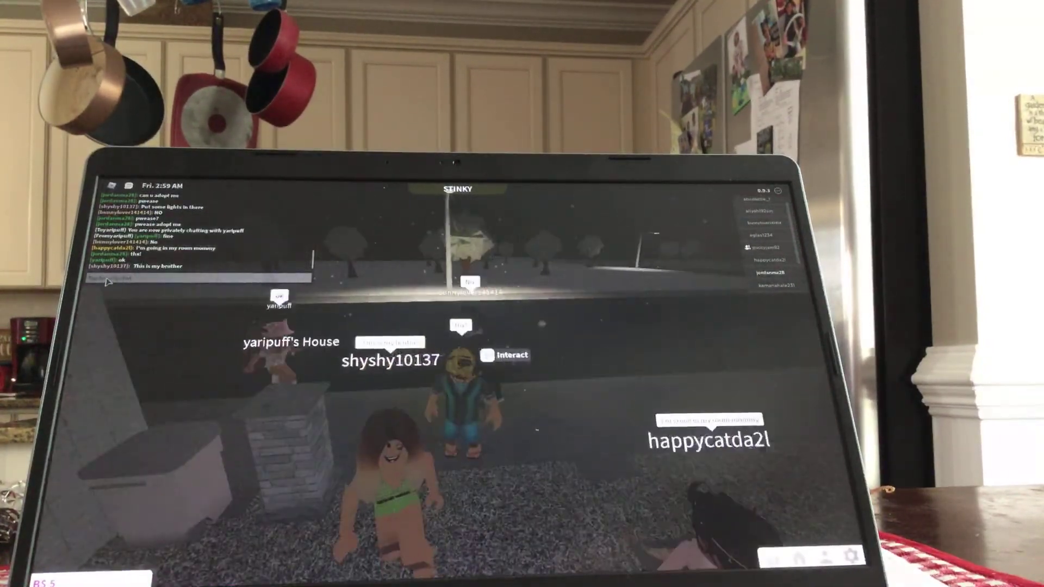
key(Right)
key(Right)
key(Right)
key(Right)
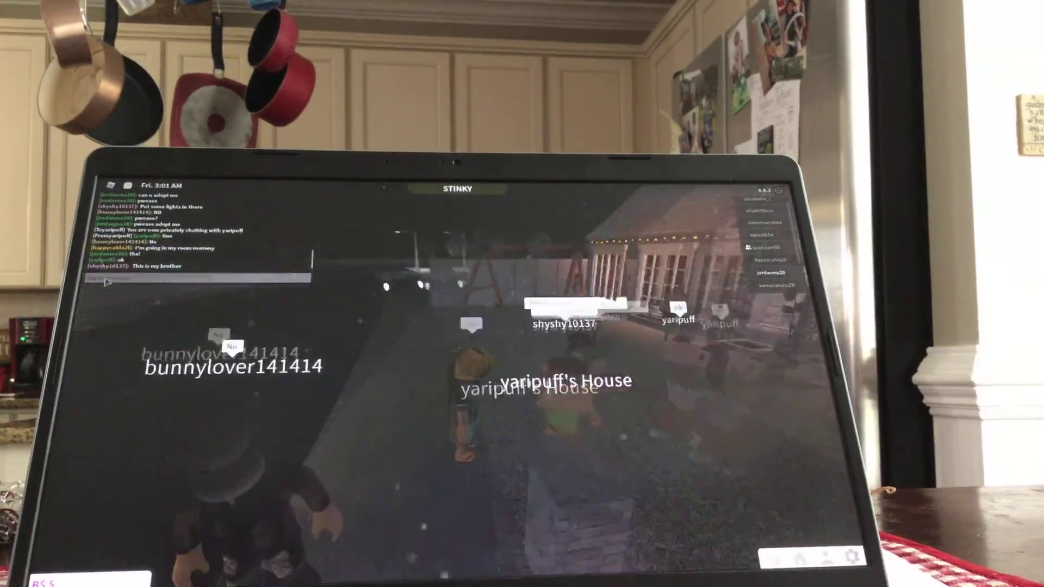
key(Right)
key(d)
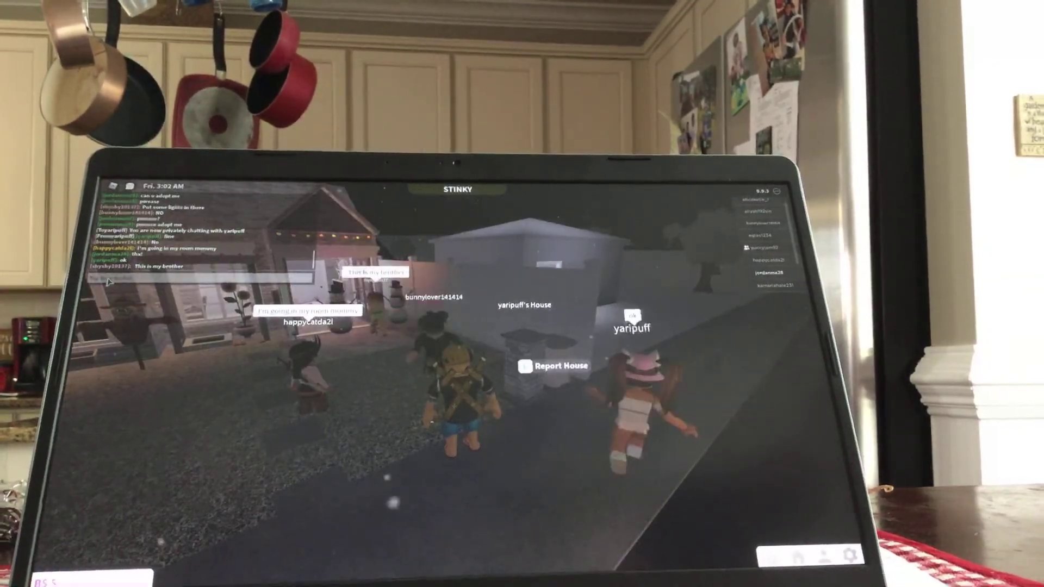
key(a)
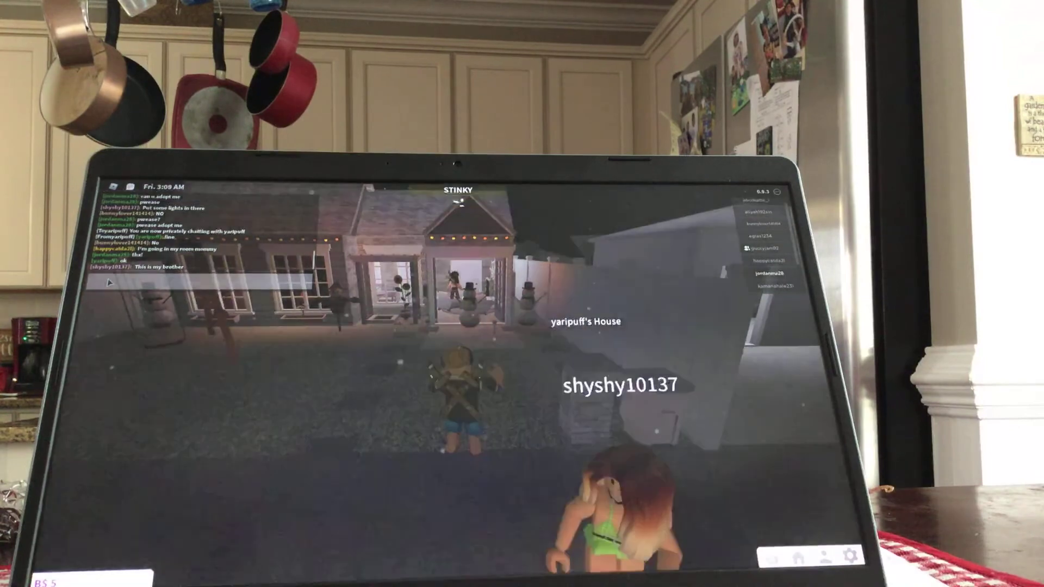
Step: Walk away from the house down the dark street
key(a)
key(s)
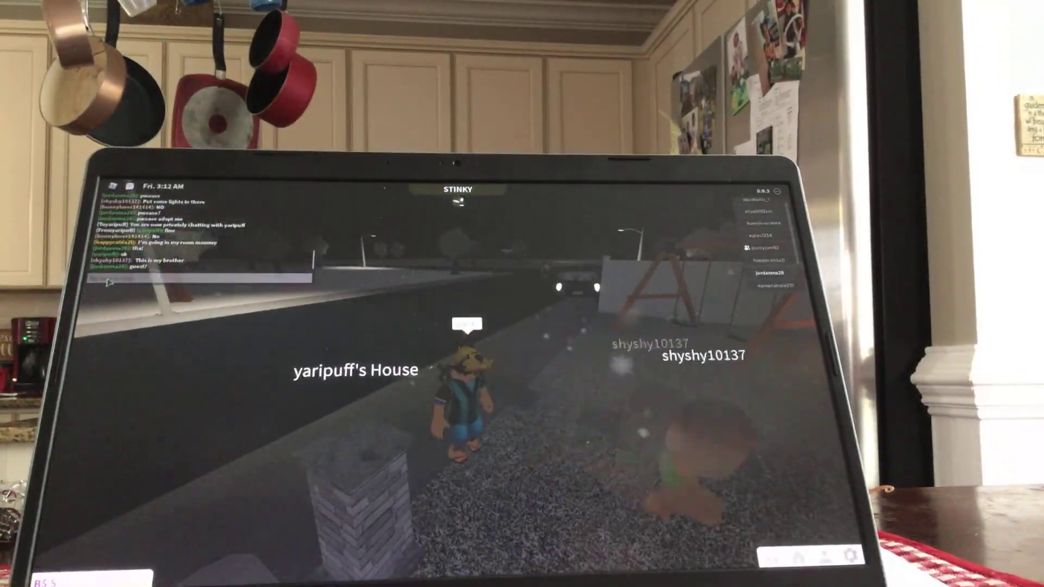
key(w)
key(s)
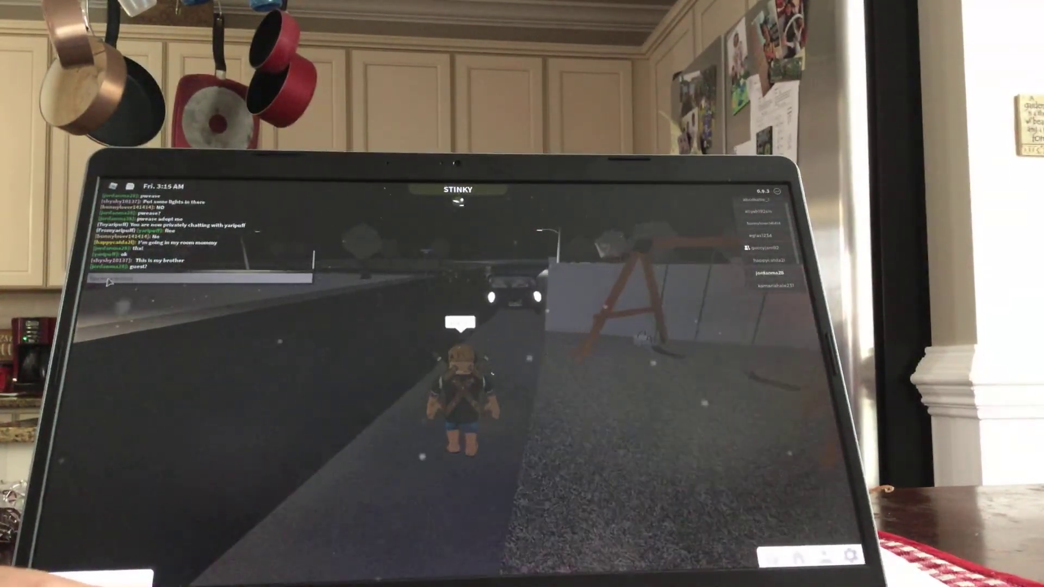
Step: Walk up to the parked car and the pink-haired player
key(w)
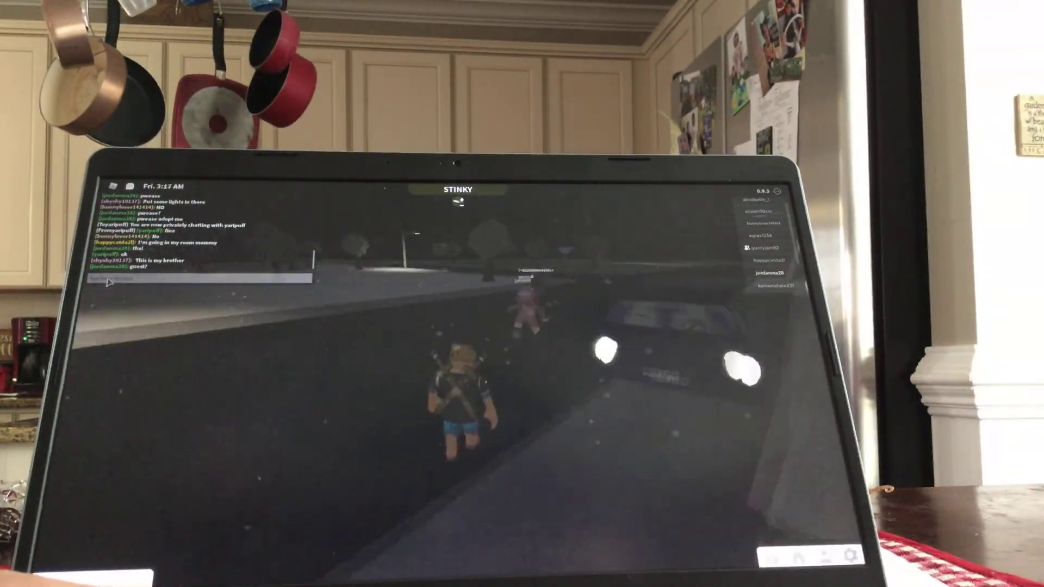
key(w)
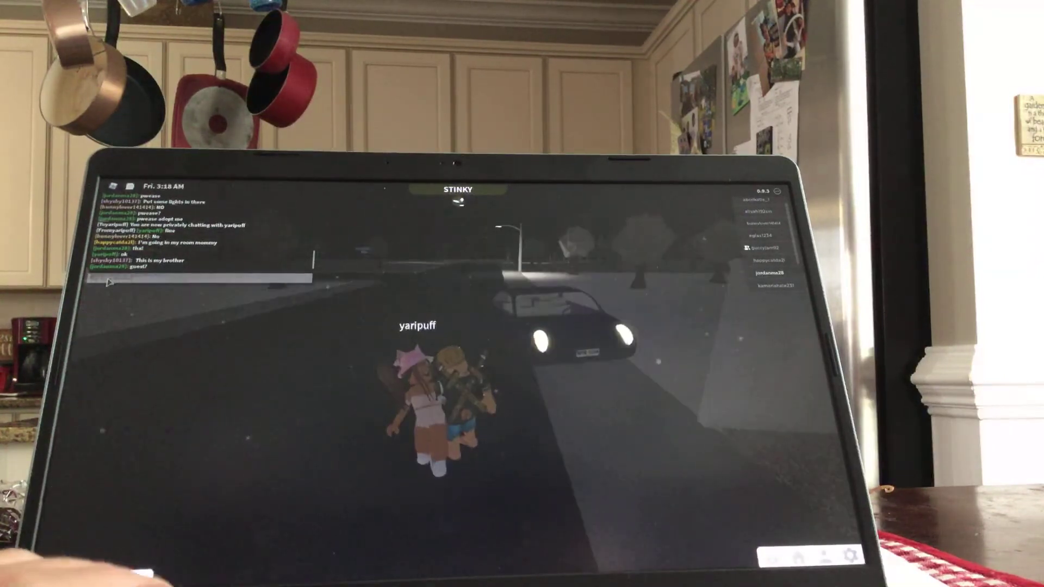
key(w)
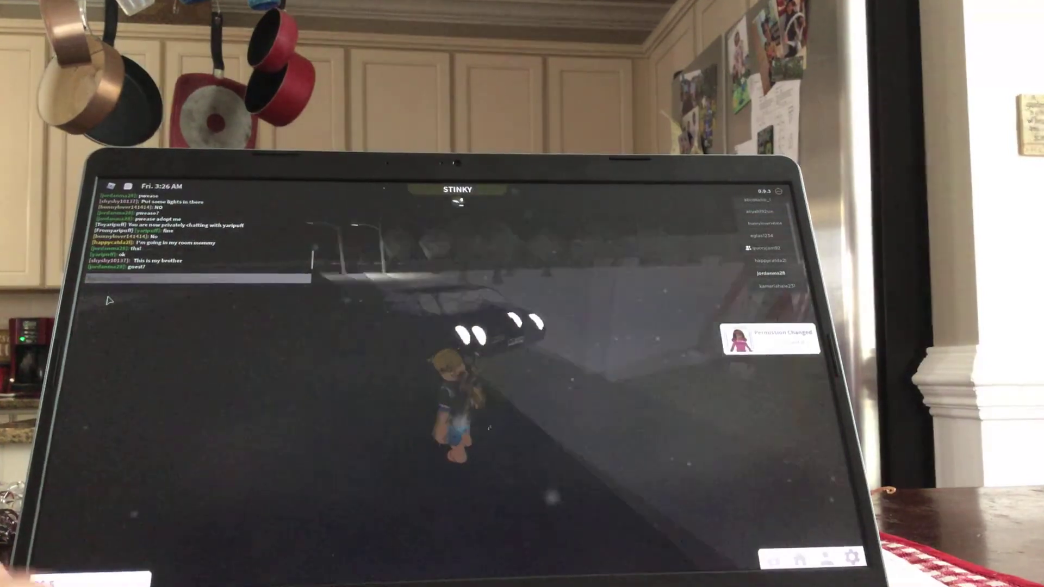
Step: Turn around and walk past the swings back to the group of players
key(Right)
key(Right)
key(Right)
key(w)
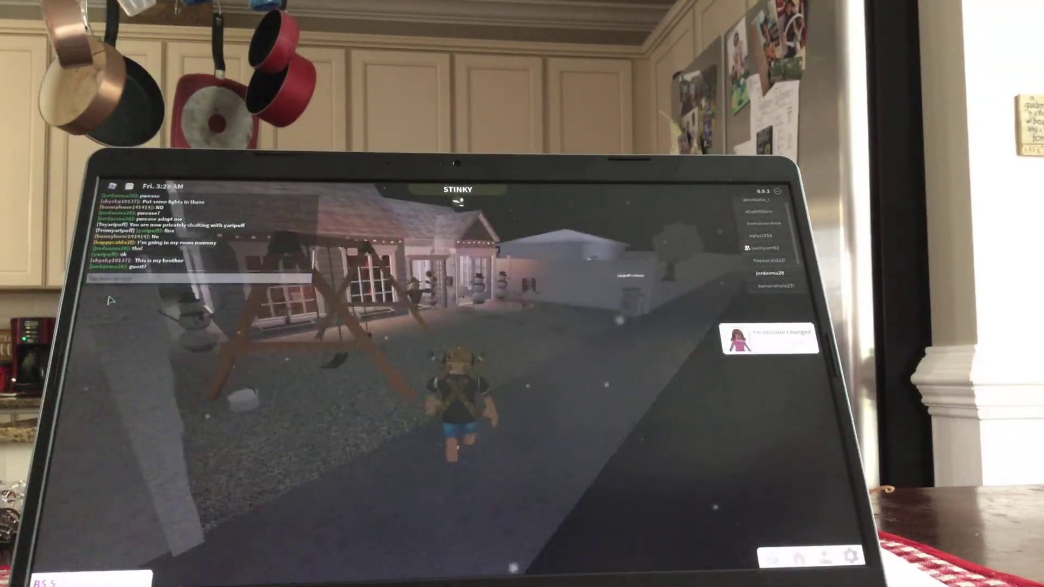
key(w)
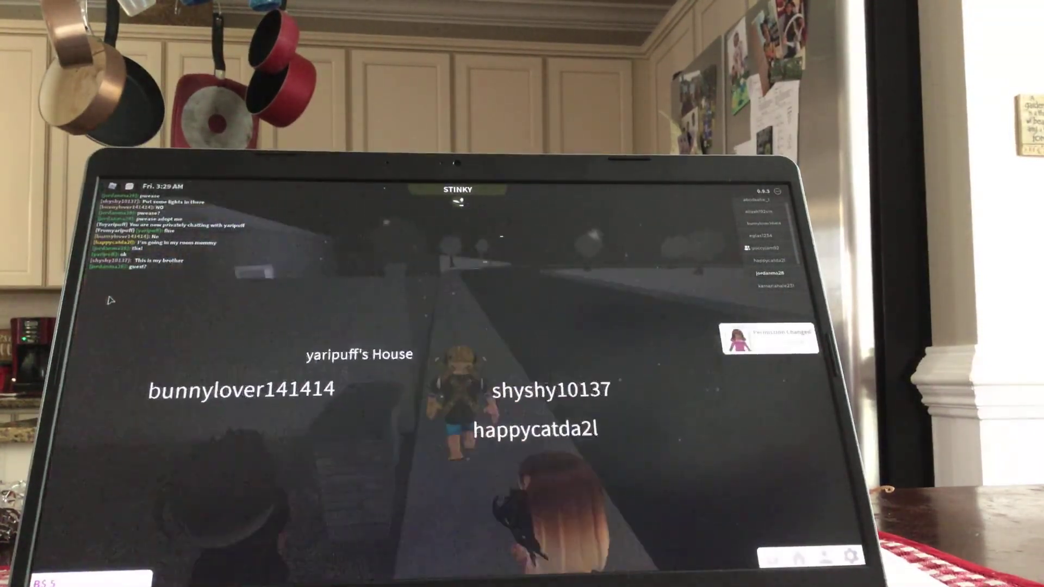
key(Left)
key(Left)
key(Left)
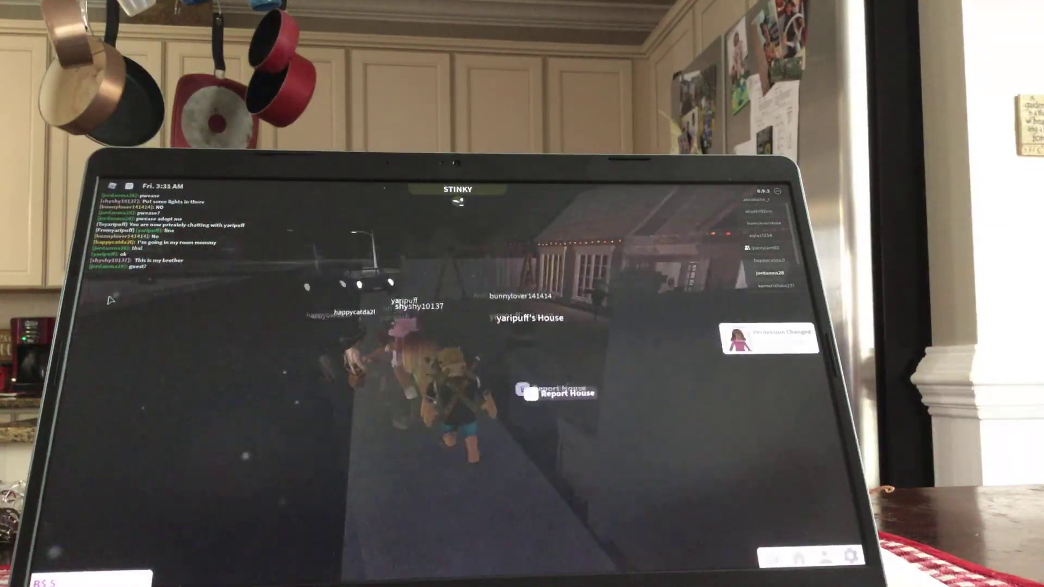
key(Left)
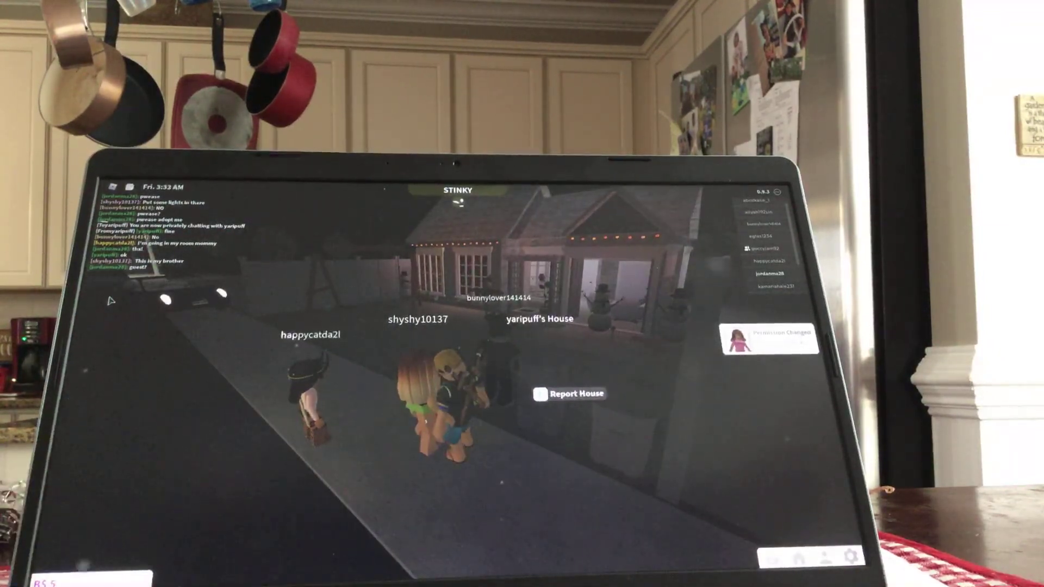